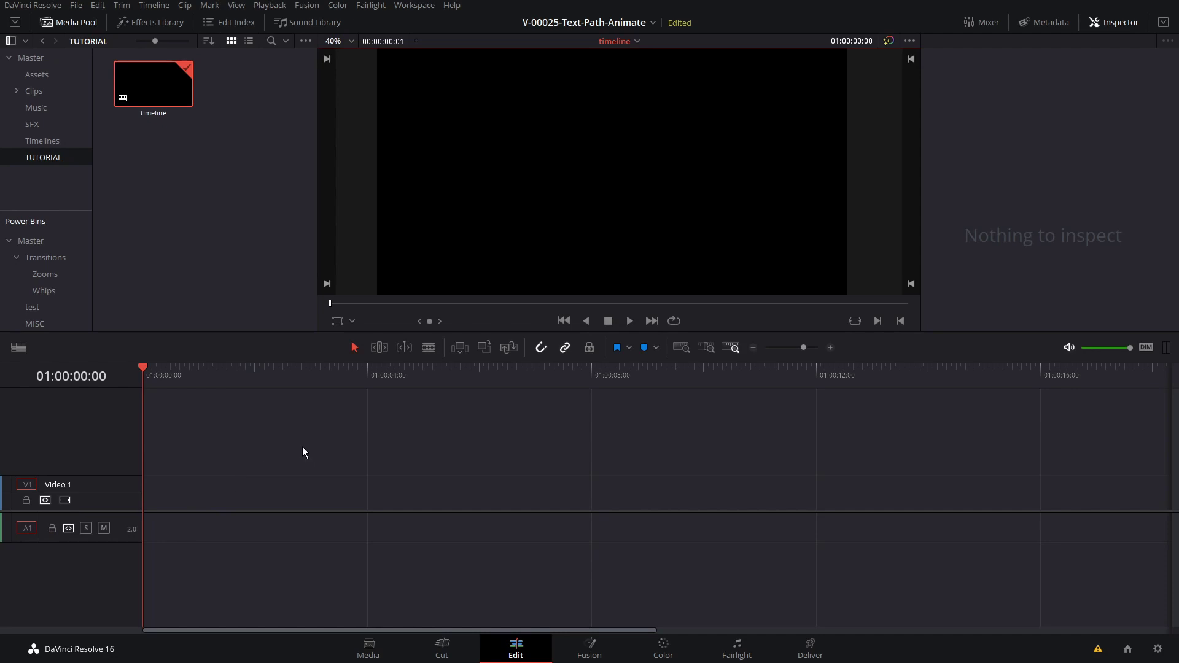
Create the 15-second Fusion Composition 1 (00:00:15:00) and drop it at the start of Video 1
{"action": "right_click", "coordinate": [204, 202]}
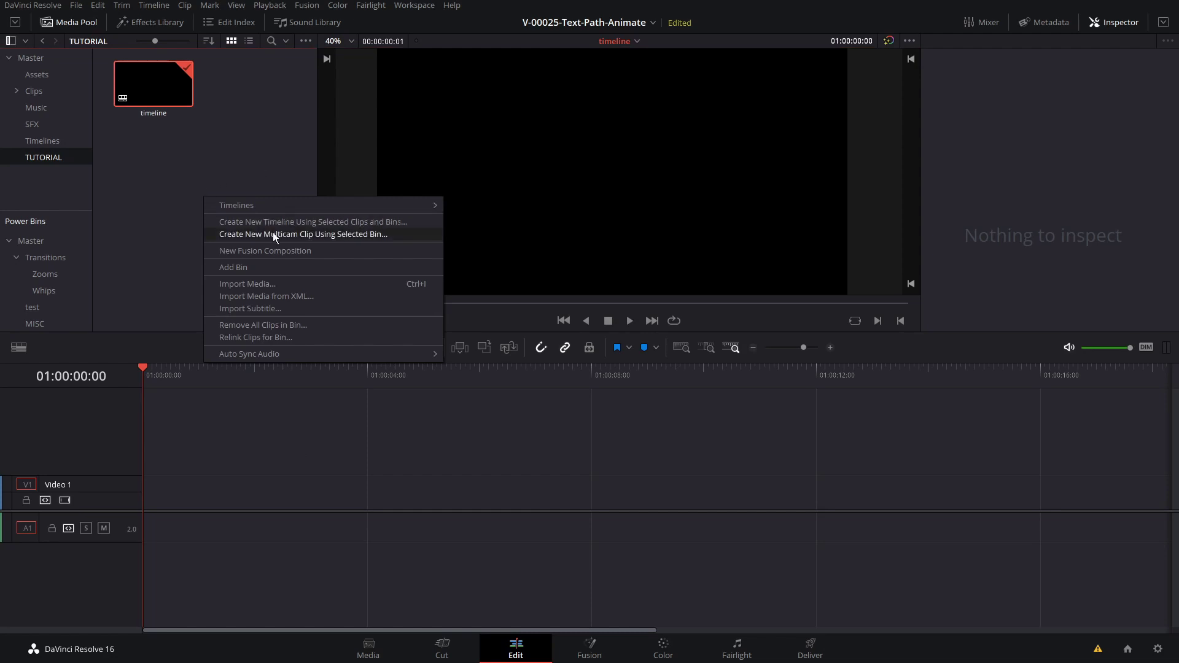
{"action": "left_click", "coordinate": [274, 250]}
{"action": "left_click", "coordinate": [578, 308]}
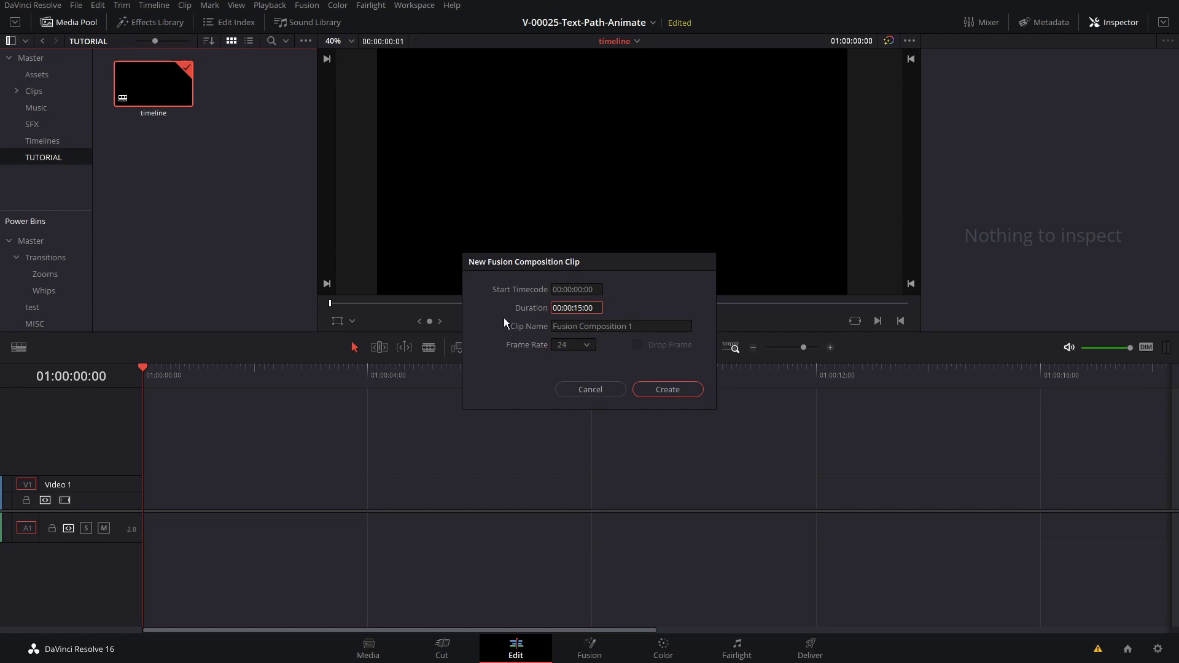
{"action": "left_click", "coordinate": [673, 393]}
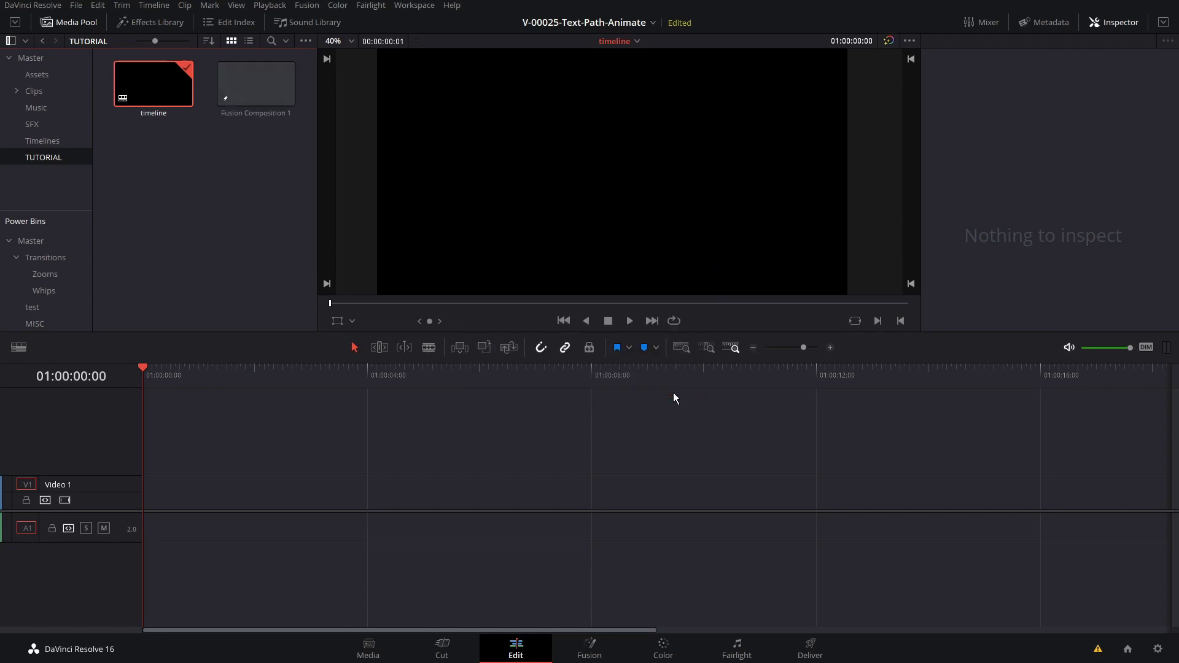
{"action": "left_click_drag", "start_coordinate": [269, 97], "coordinate": [257, 490]}
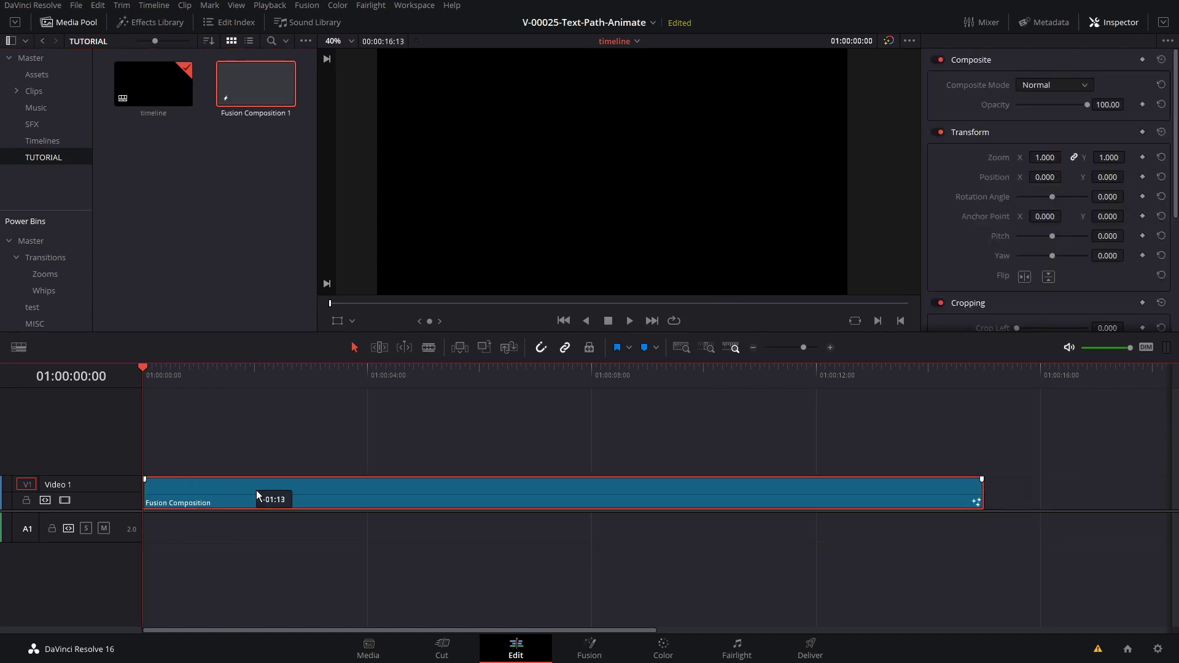
{"action": "left_click", "coordinate": [314, 376]}
In the Fusion page, hide the spline graph and add a Background1 node to the node graph
{"action": "left_click", "coordinate": [589, 650]}
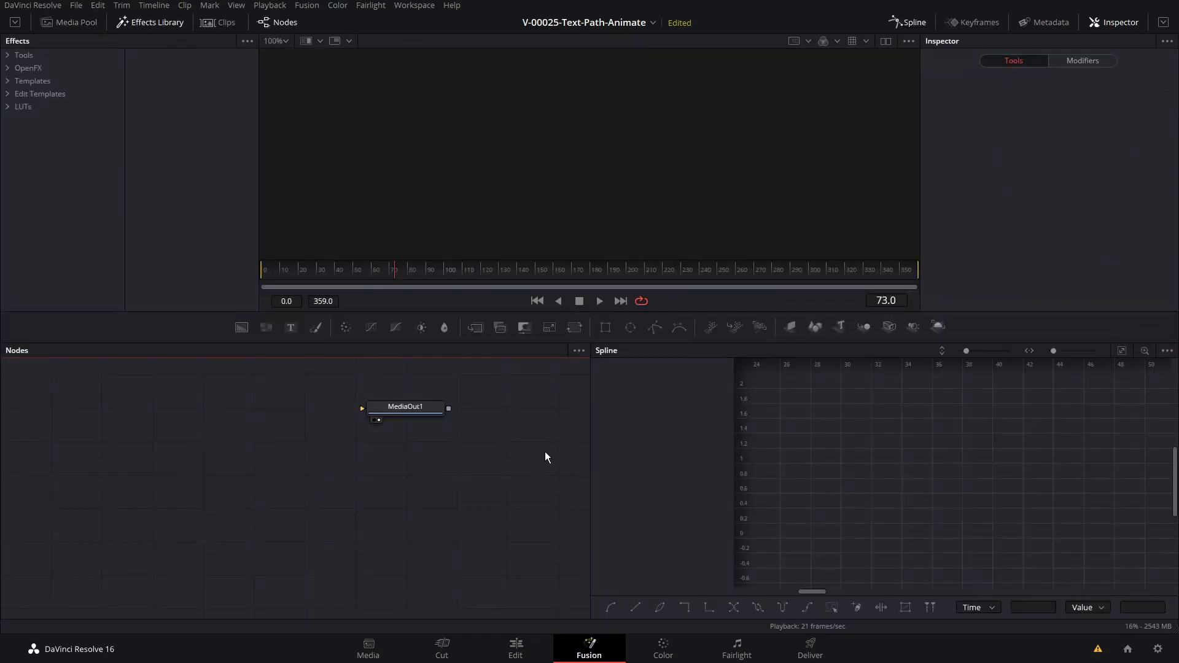
{"action": "left_click", "coordinate": [908, 23]}
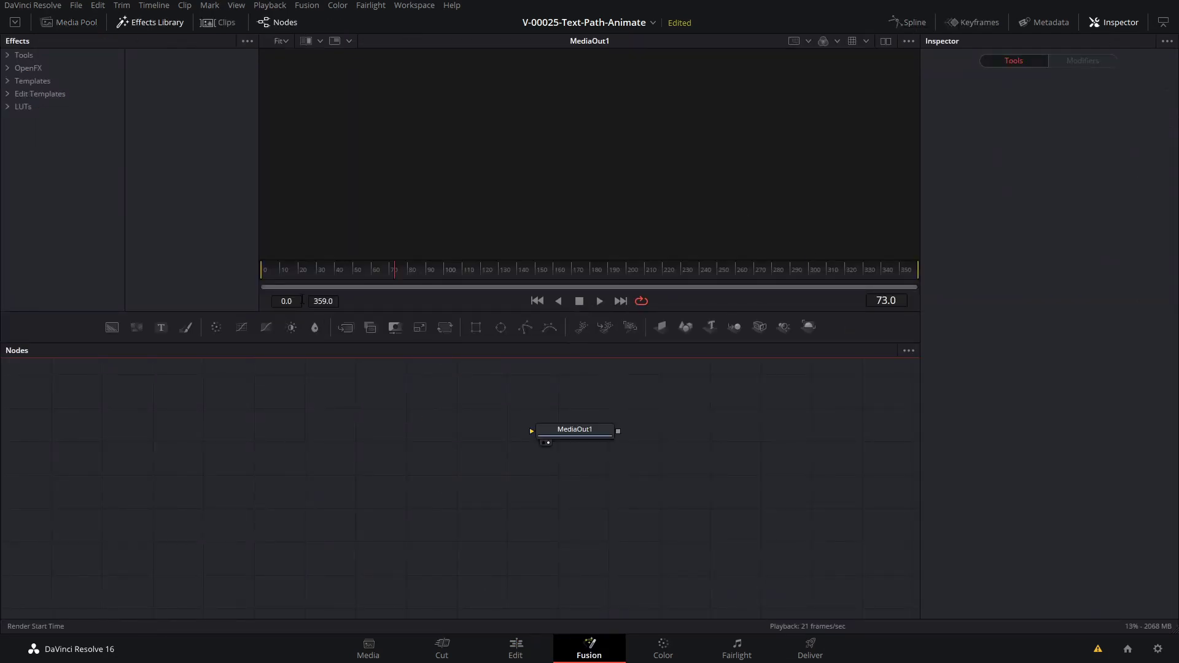
{"action": "left_click_drag", "start_coordinate": [112, 332], "coordinate": [531, 431]}
{"action": "left_click_drag", "start_coordinate": [336, 444], "coordinate": [330, 441]}
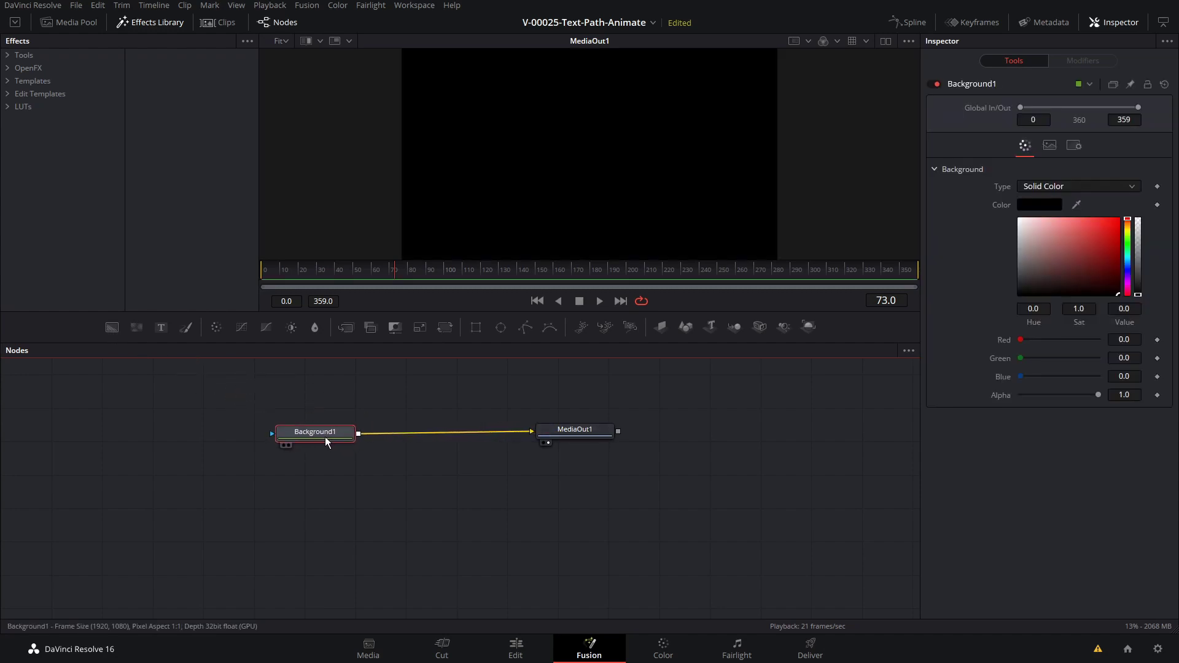
Set Background1 to a Vertical gradient with a light blue top and deeper blue bottom
{"action": "left_click", "coordinate": [1075, 188]}
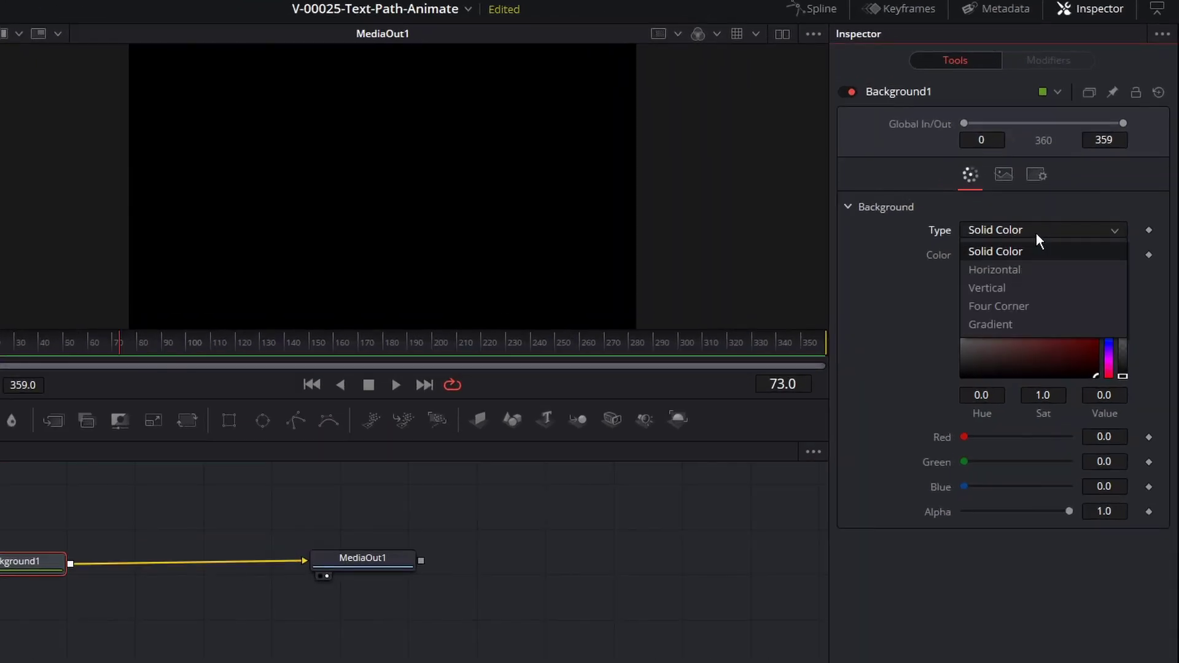
{"action": "left_click", "coordinate": [1025, 287]}
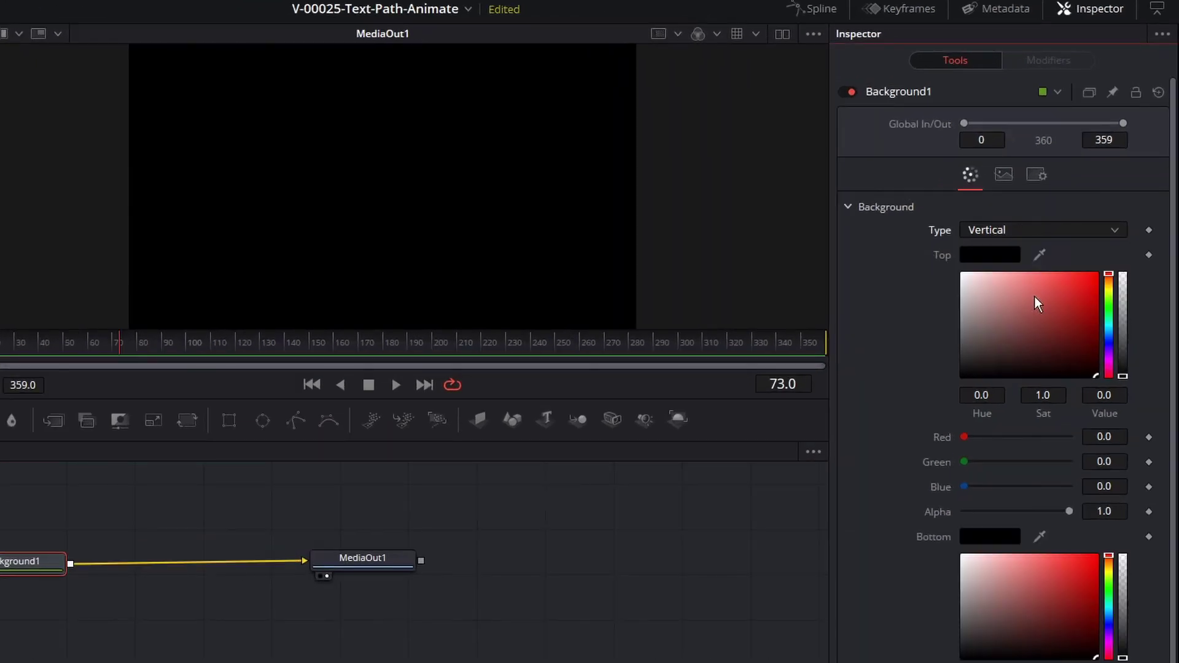
{"action": "left_click_drag", "start_coordinate": [1078, 293], "coordinate": [1110, 336]}
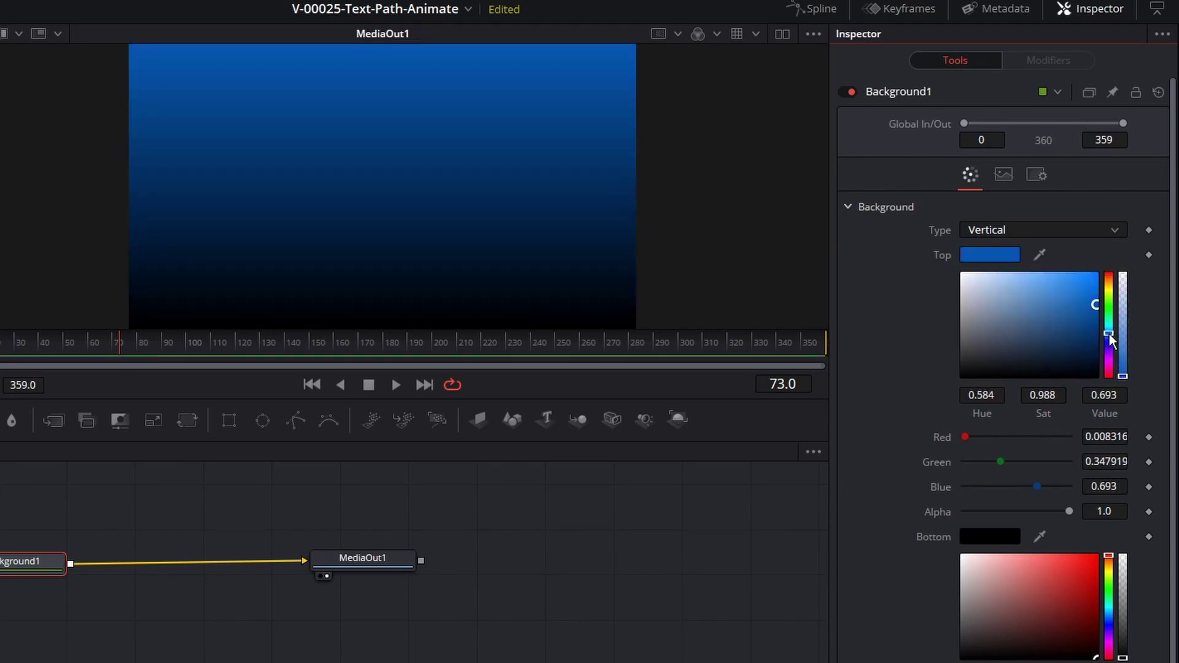
{"action": "left_click", "coordinate": [1096, 296]}
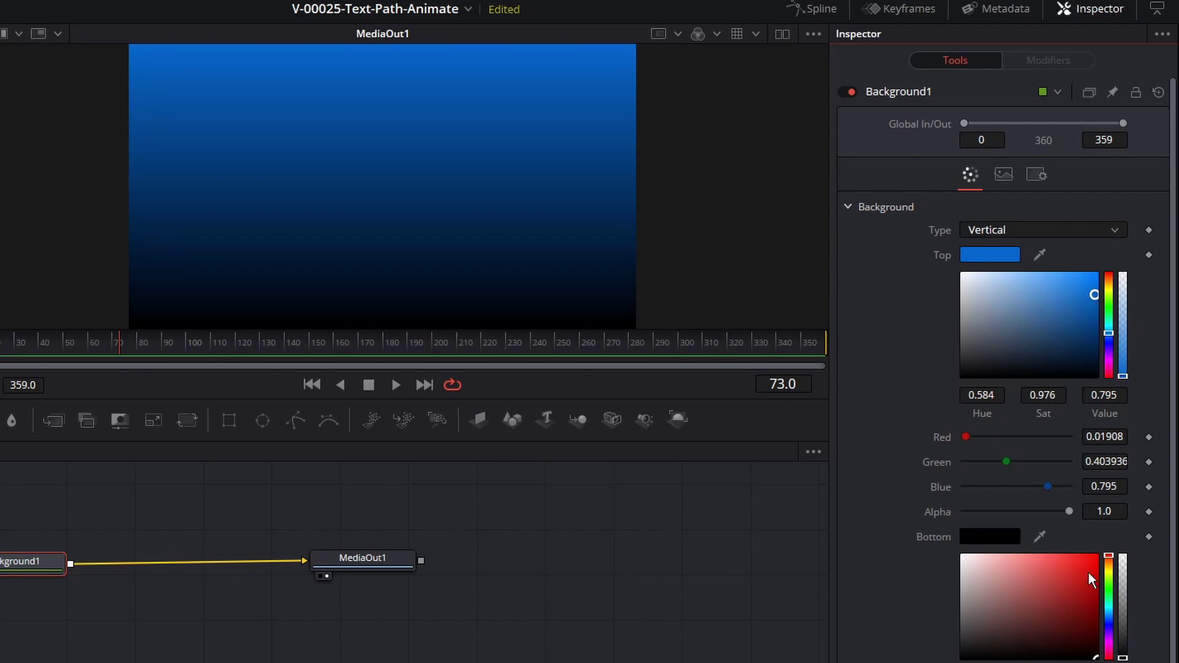
{"action": "left_click_drag", "start_coordinate": [1104, 603], "coordinate": [1107, 624]}
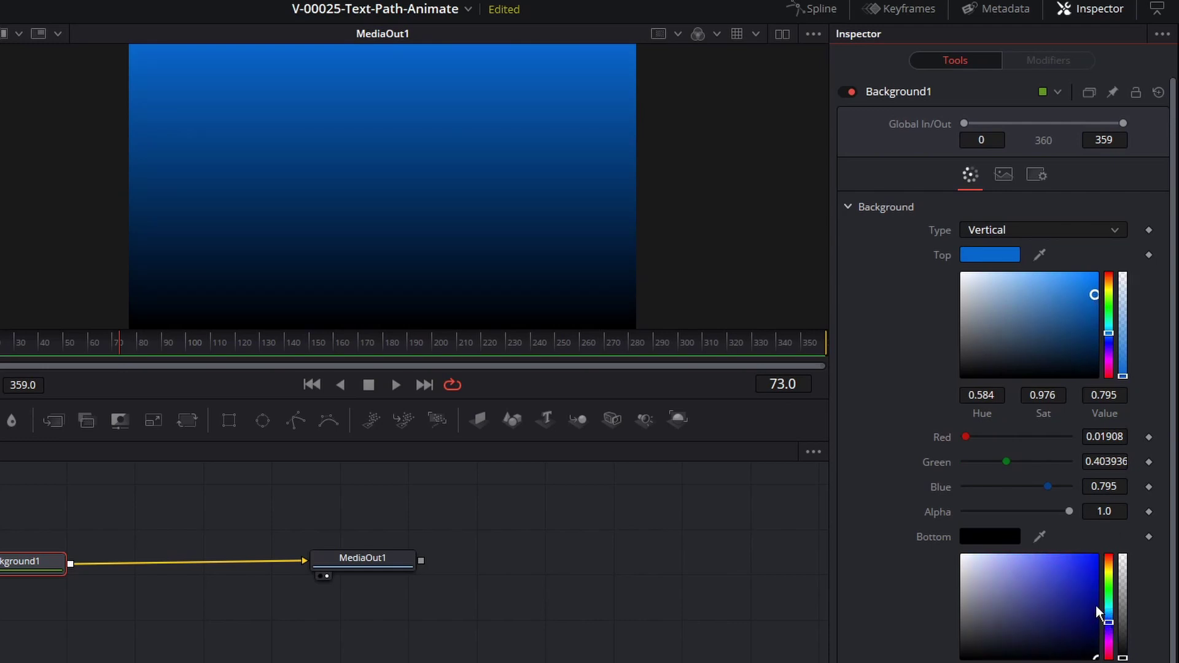
{"action": "left_click_drag", "start_coordinate": [1095, 288], "coordinate": [1097, 287]}
{"action": "left_click_drag", "start_coordinate": [363, 559], "coordinate": [498, 569]}
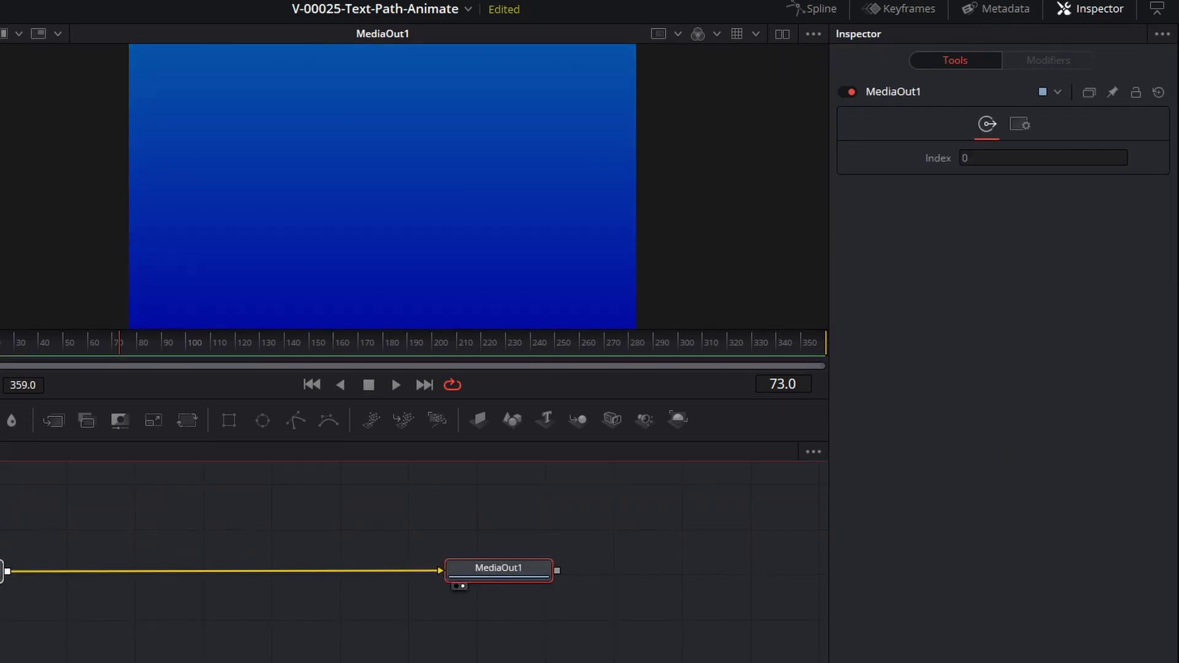
{"action": "left_click", "coordinate": [271, 440]}
Add a Text+ node and merge it over Background1 through Merge1
{"action": "left_click", "coordinate": [216, 397]}
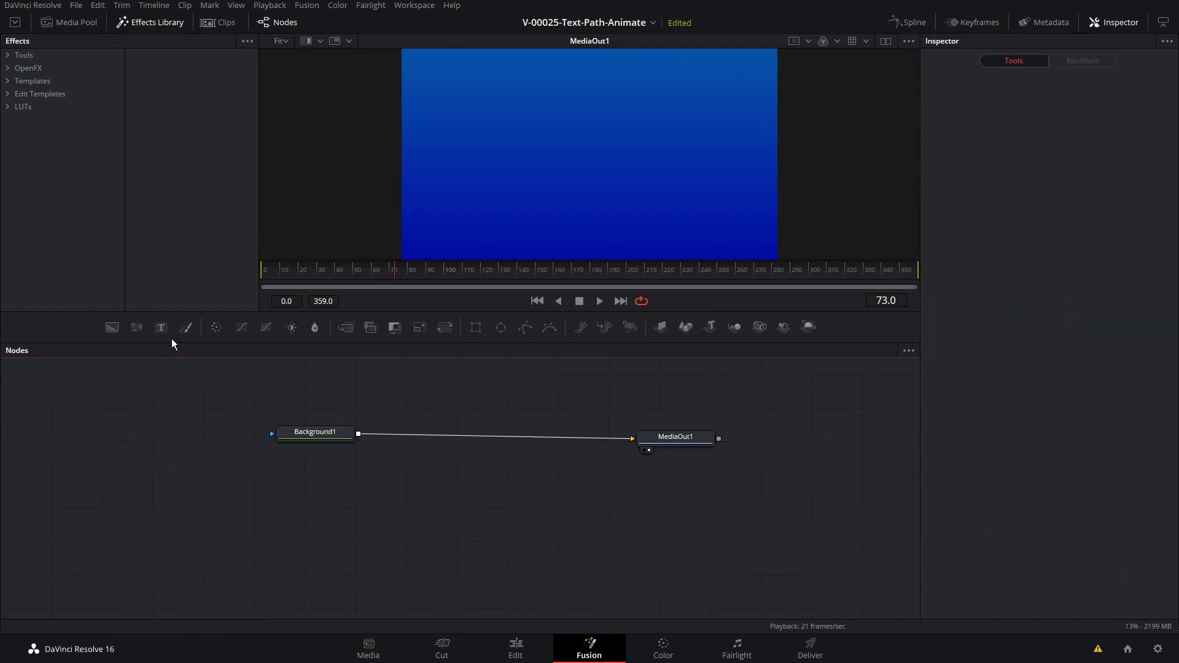
{"action": "left_click_drag", "start_coordinate": [161, 329], "coordinate": [326, 387]}
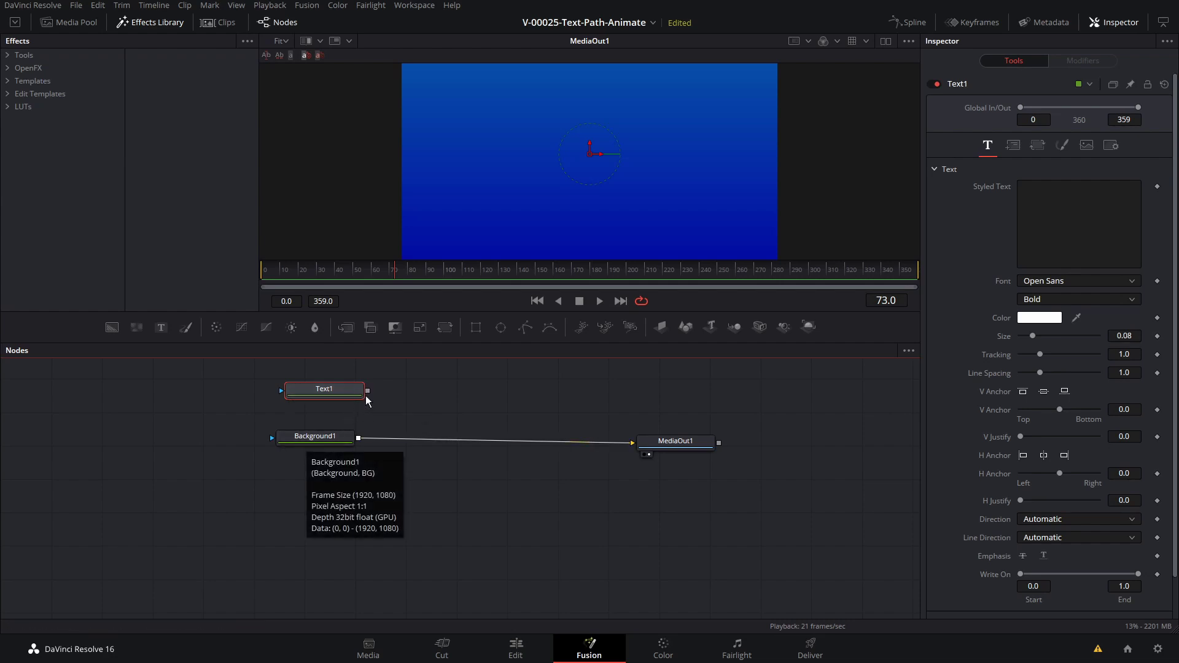
{"action": "left_click_drag", "start_coordinate": [369, 391], "coordinate": [360, 440]}
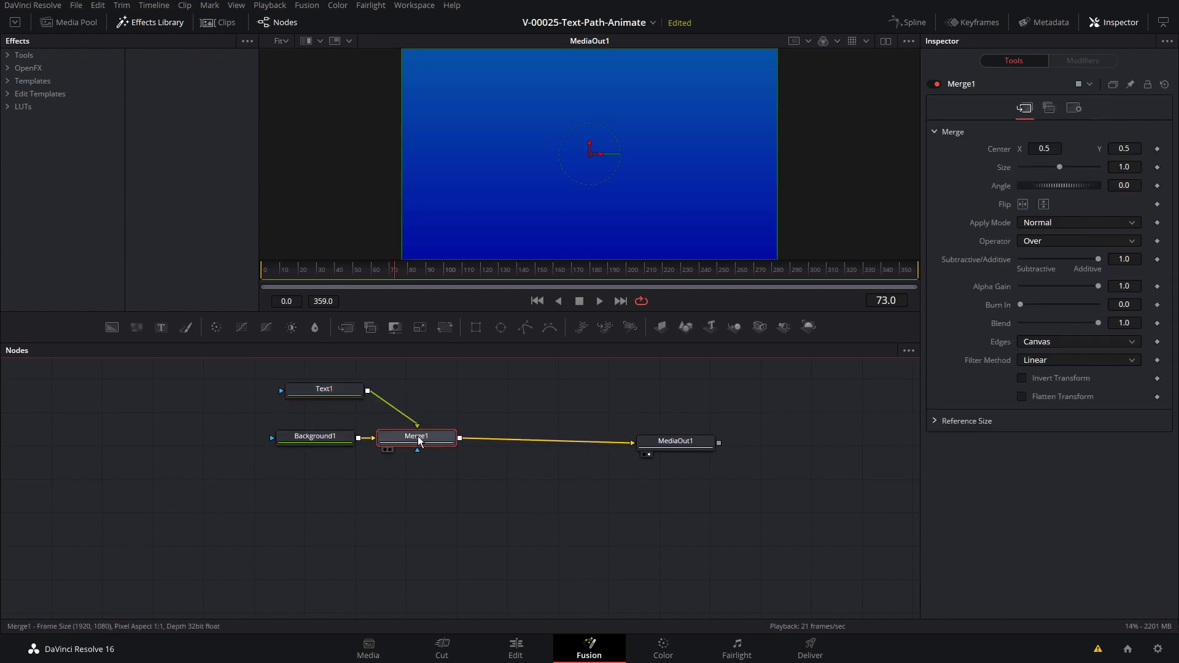
Enter 'ANIMATED TEXT' as Text1's styled text and line the node up above Merge1
{"action": "left_click", "coordinate": [326, 392]}
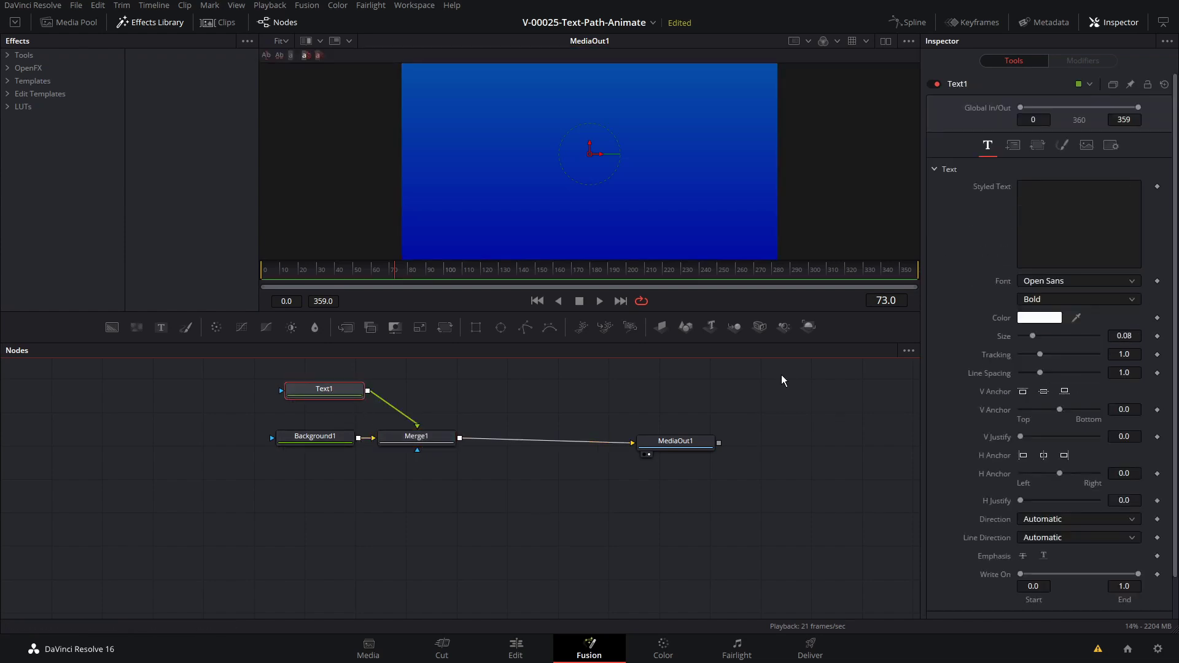
{"action": "left_click", "coordinate": [1038, 210]}
{"action": "type", "text": "AN"}
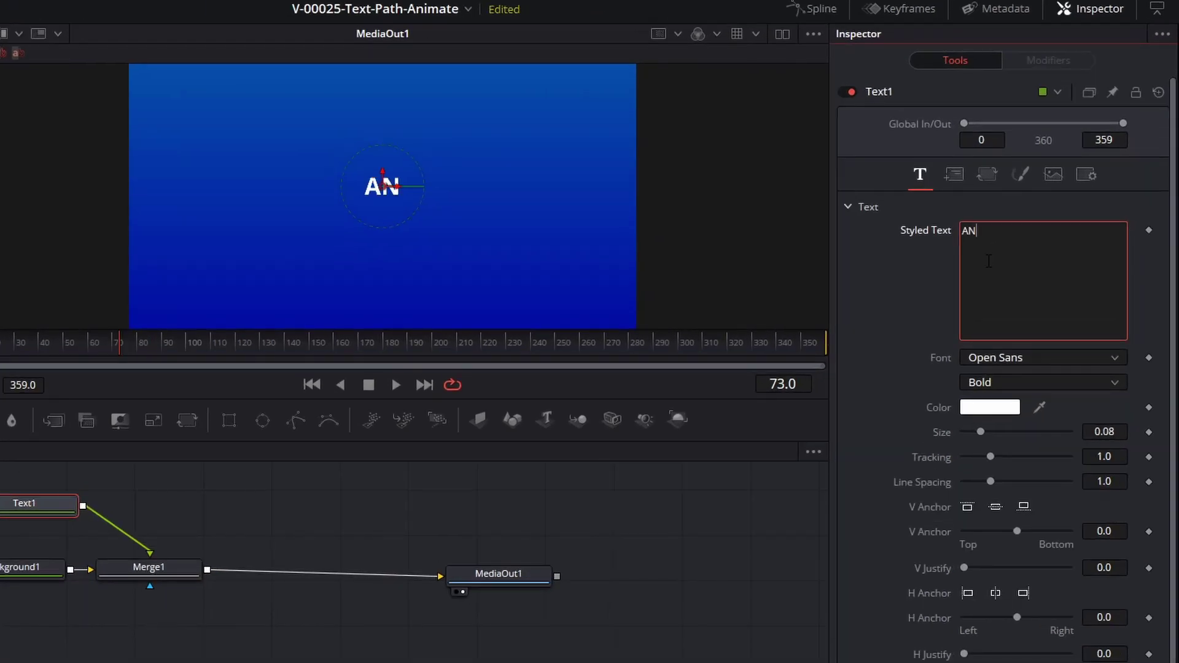
{"action": "type", "text": "IMATED TEXT"}
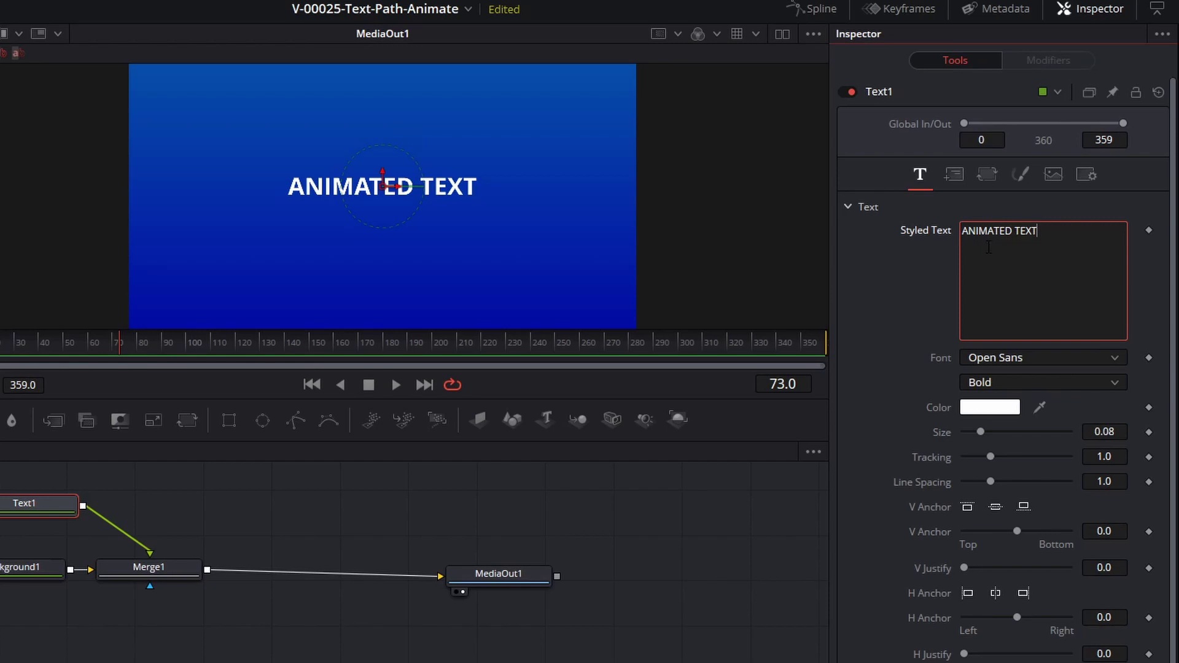
{"action": "left_click_drag", "start_coordinate": [48, 505], "coordinate": [172, 508]}
{"action": "left_click_drag", "start_coordinate": [485, 575], "coordinate": [463, 573]}
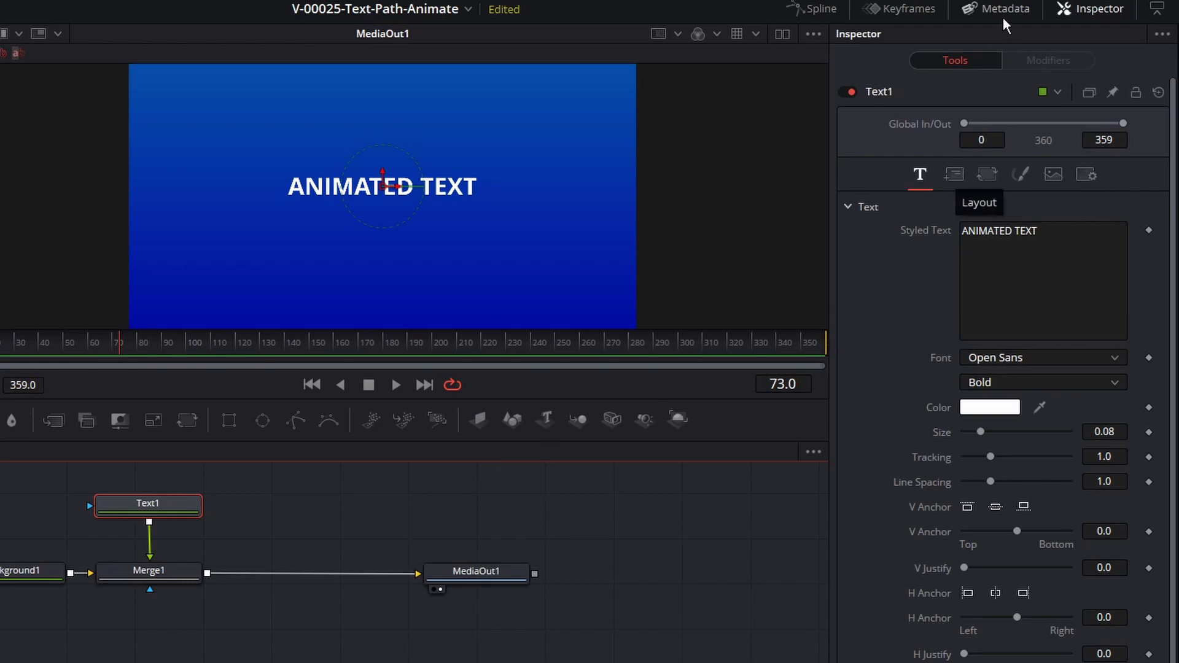
Set Text1's layout type to Path and draw a diagonal from lower left to upper right
{"action": "left_click", "coordinate": [955, 175]}
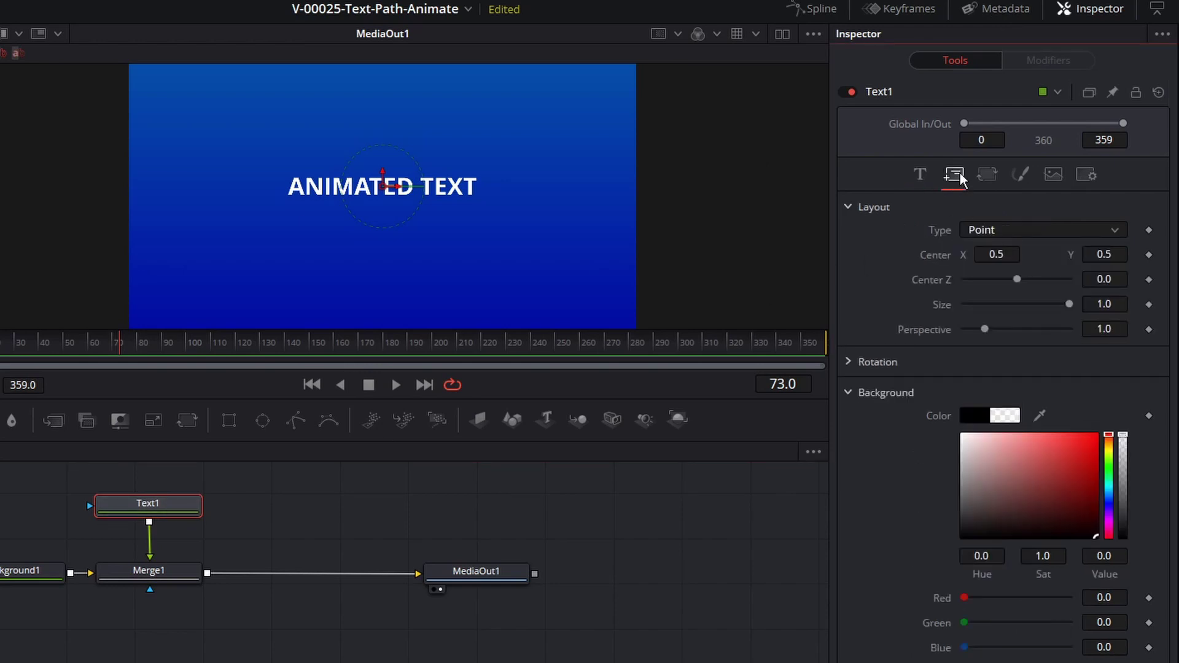
{"action": "left_click", "coordinate": [997, 236]}
{"action": "left_click", "coordinate": [1008, 301]}
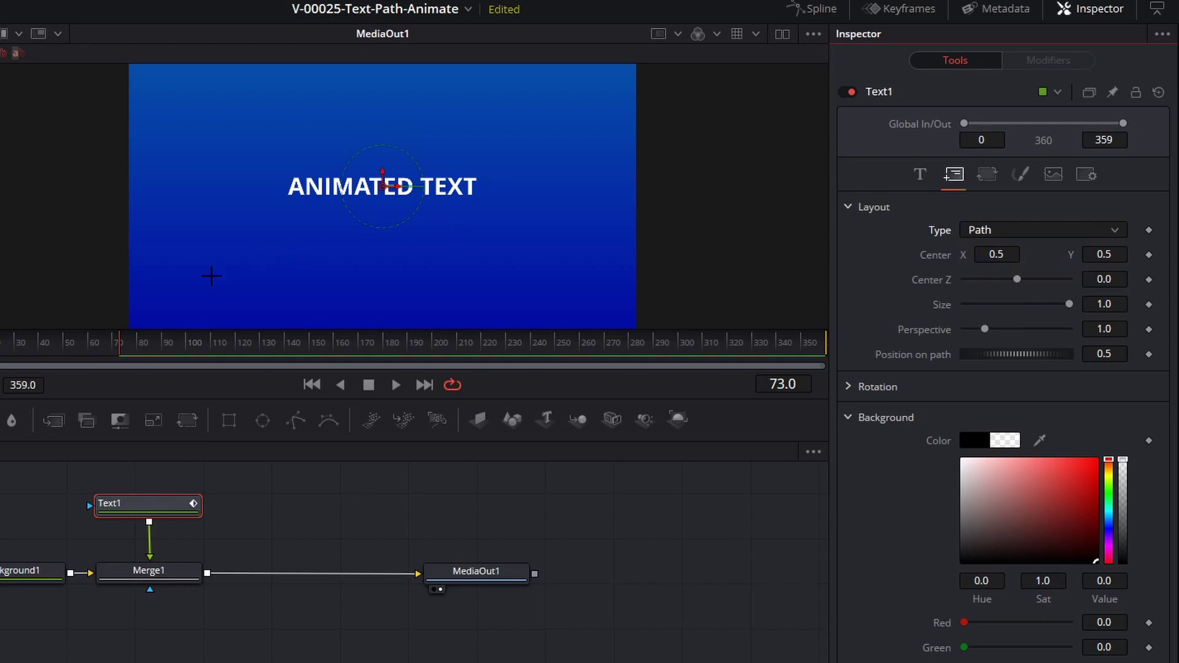
{"action": "left_click", "coordinate": [166, 296]}
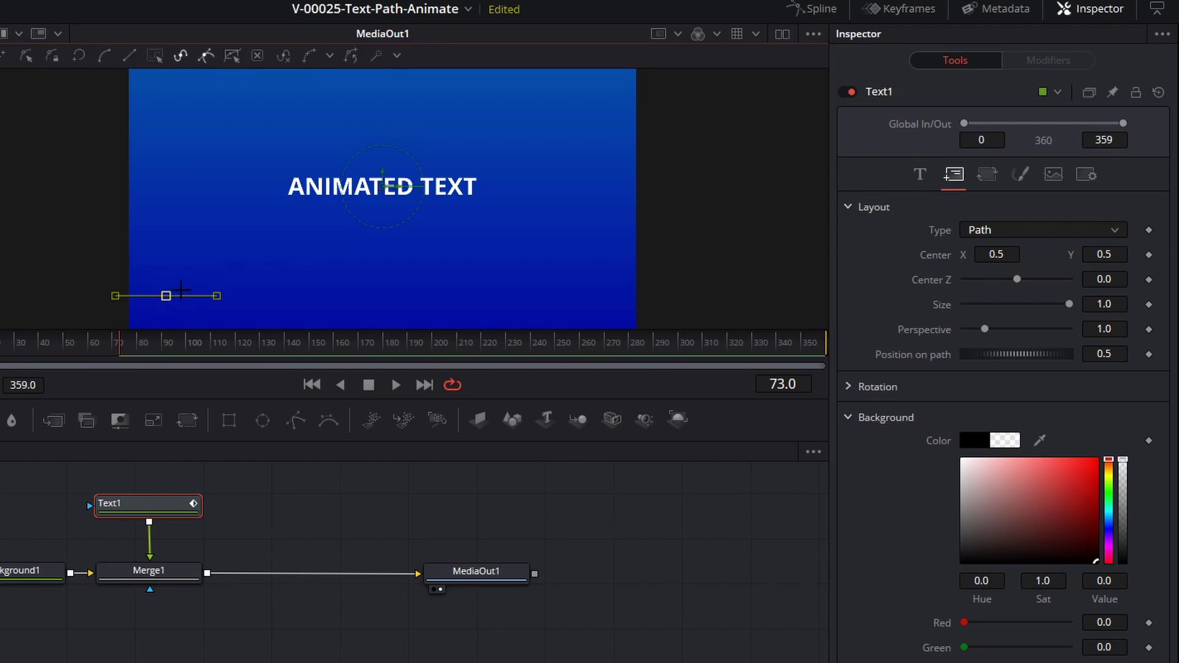
{"action": "left_click", "coordinate": [588, 101]}
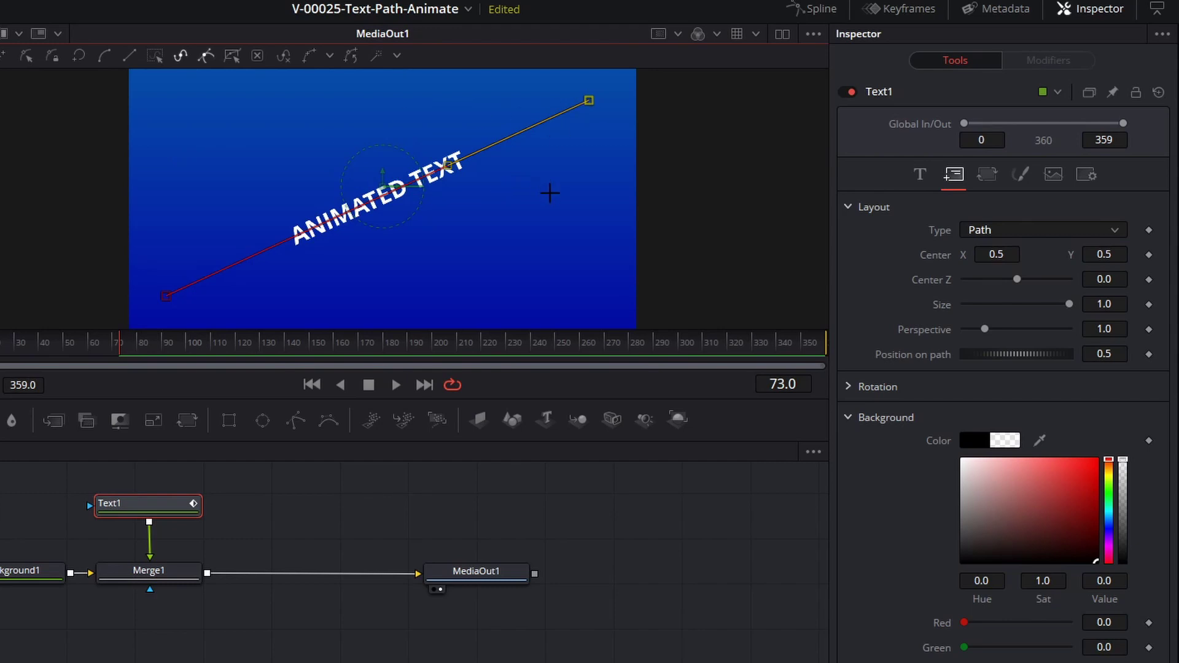
Undo the stray path points and redraw a clean two-point diagonal from lower left to upper right
{"action": "left_click", "coordinate": [550, 215]}
{"action": "left_click", "coordinate": [472, 247]}
{"action": "left_click", "coordinate": [433, 264]}
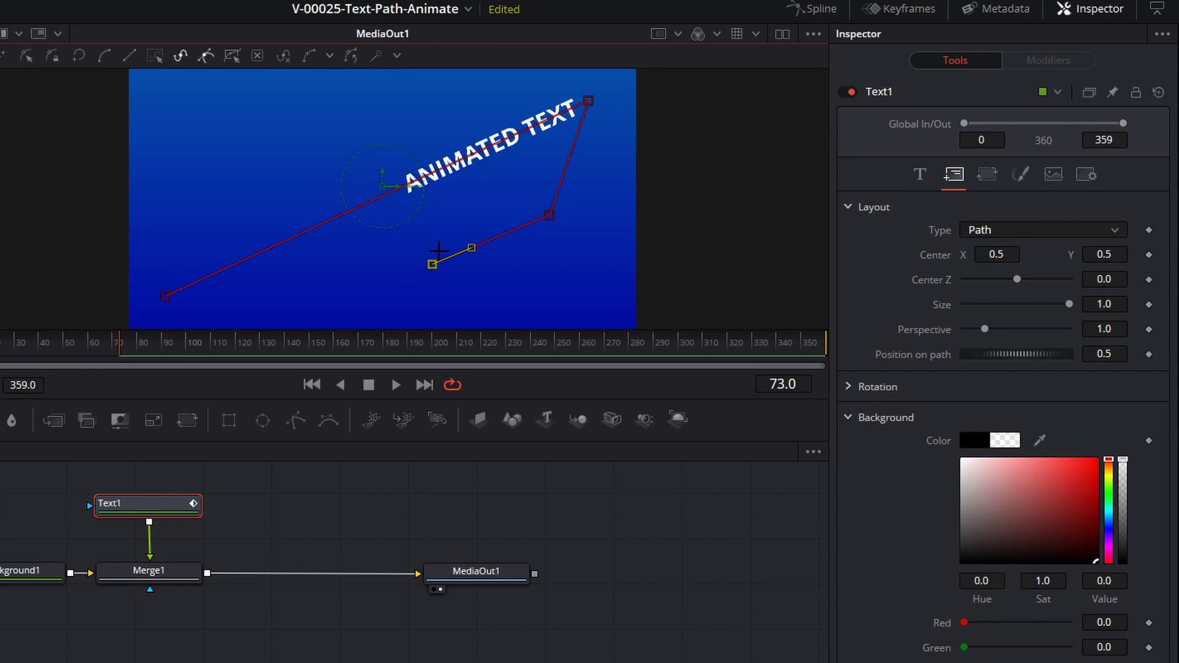
{"action": "key", "text": "ctrl+z"}
{"action": "key", "text": "ctrl+z"}
{"action": "key", "text": "ctrl+z"}
{"action": "key", "text": "ctrl+z"}
{"action": "key", "text": "ctrl+z"}
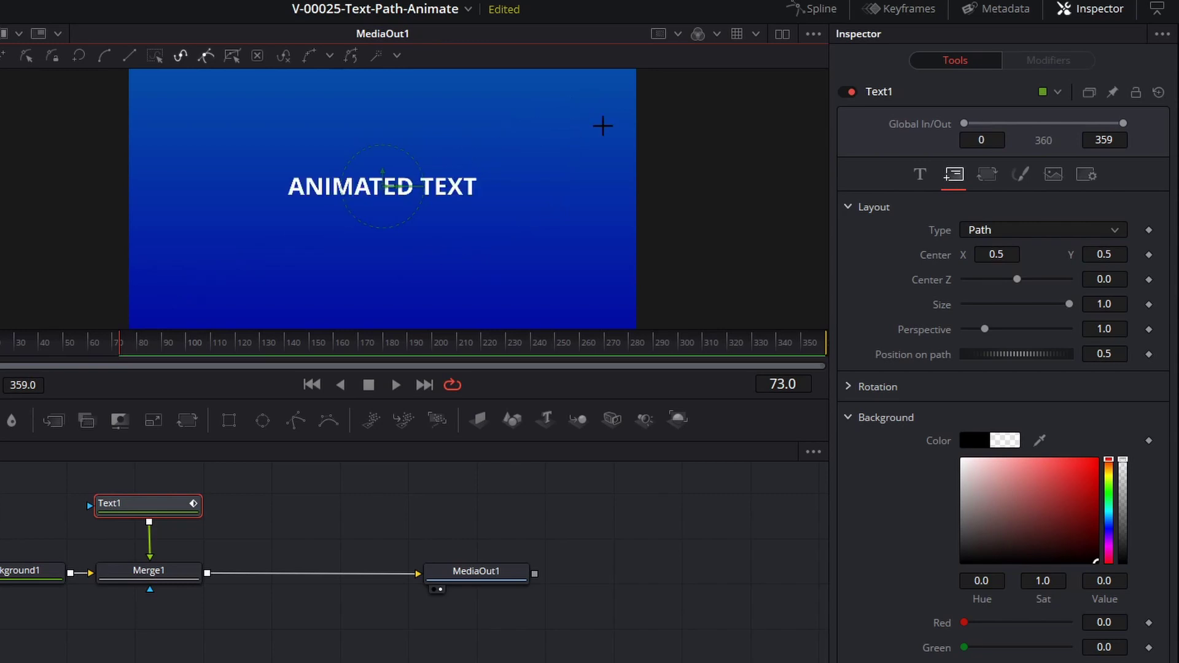
{"action": "left_click", "coordinate": [602, 126]}
{"action": "left_click", "coordinate": [182, 270]}
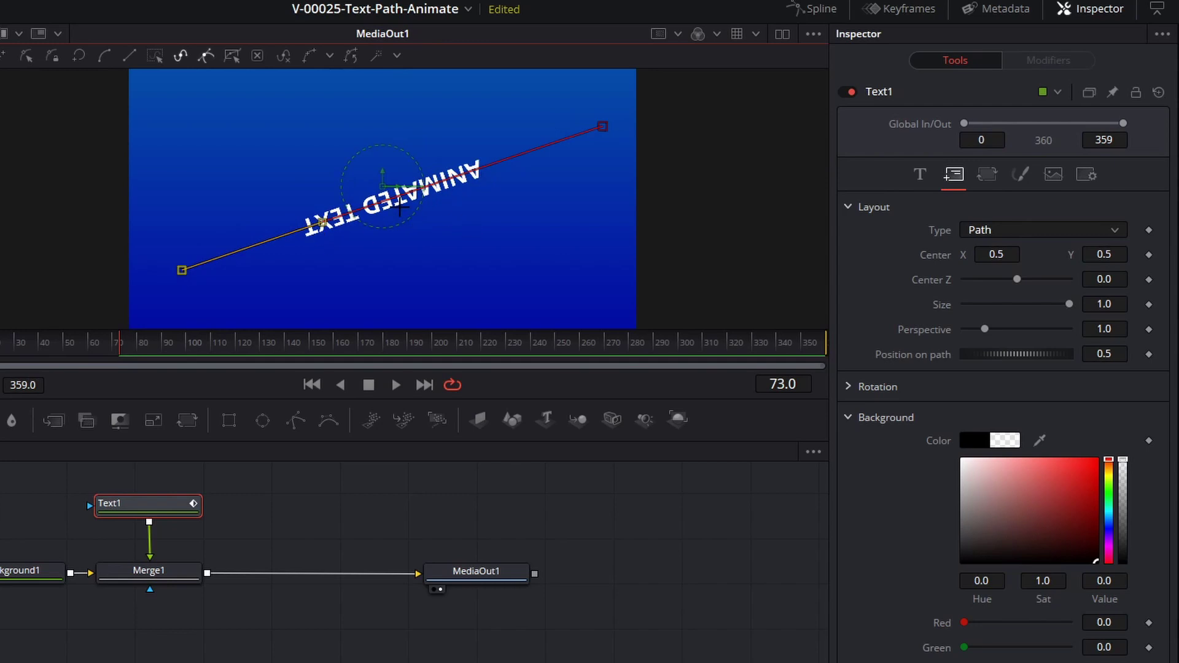
{"action": "key", "text": "ctrl+z"}
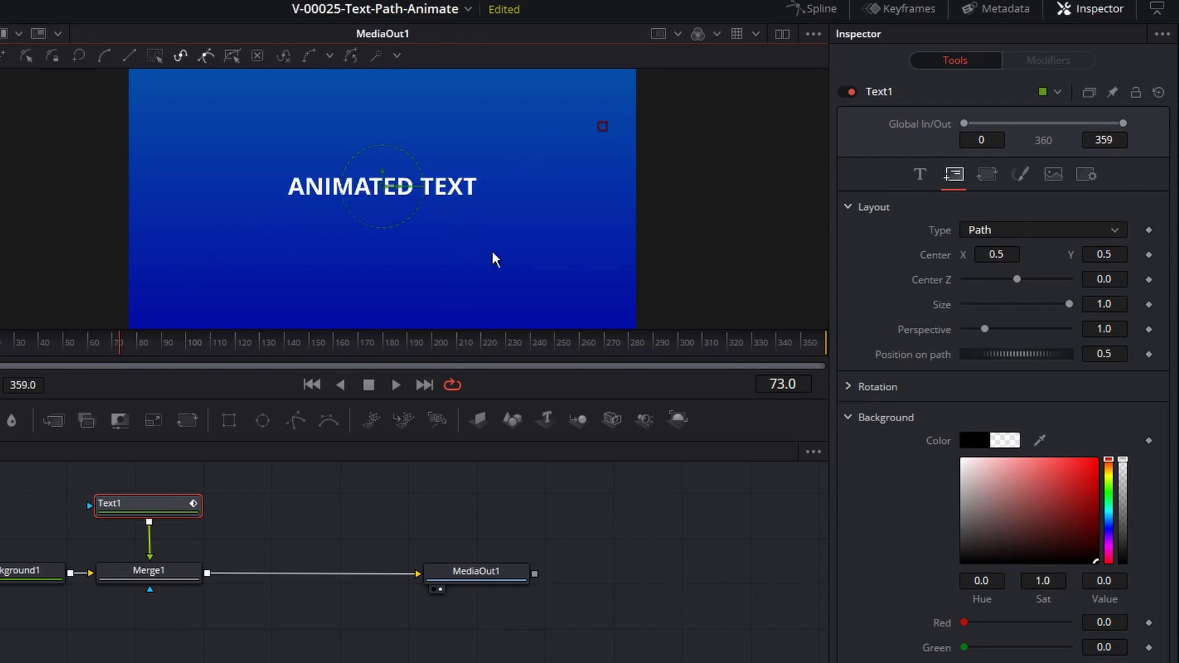
{"action": "key", "text": "ctrl+z"}
{"action": "left_click", "coordinate": [161, 292]}
{"action": "left_click", "coordinate": [586, 117]}
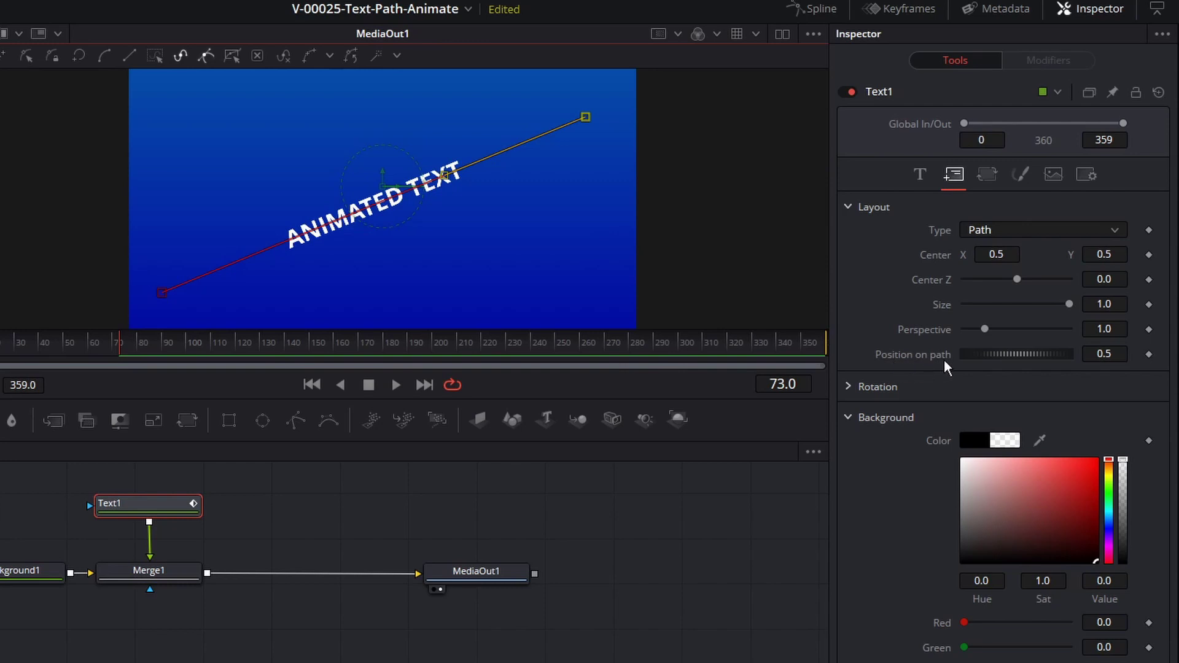
At frame 0, set Position on path to 0.202 and keyframe it
{"action": "left_click_drag", "start_coordinate": [1041, 355], "coordinate": [1019, 355]}
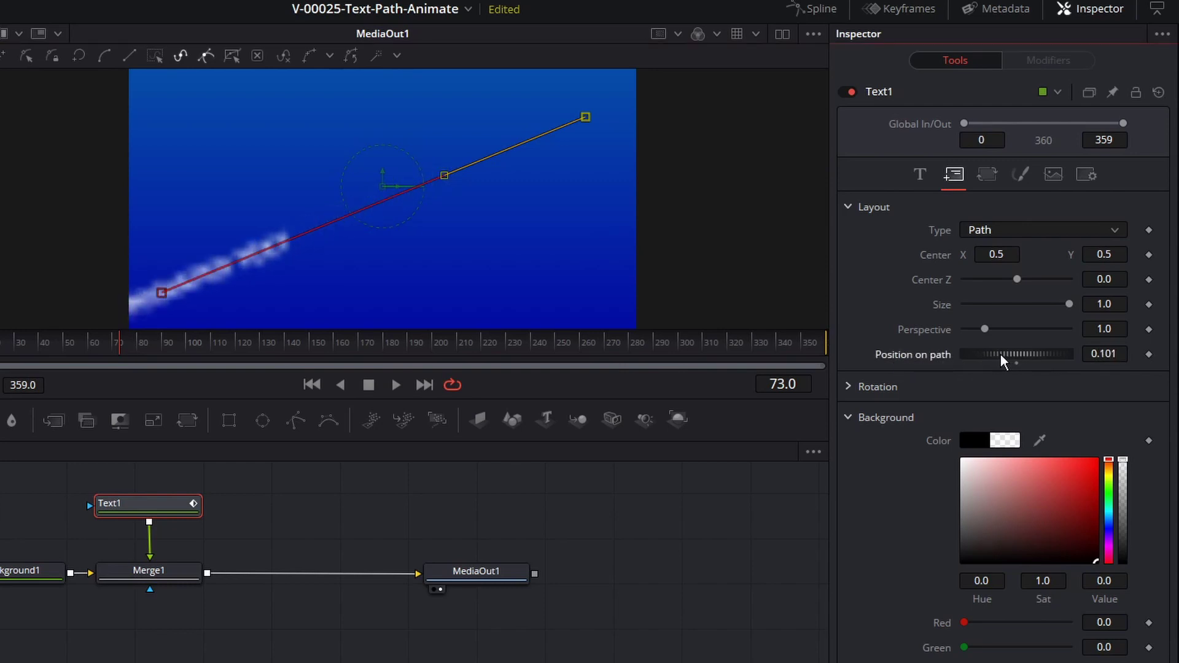
{"action": "left_click_drag", "start_coordinate": [1000, 355], "coordinate": [1061, 350]}
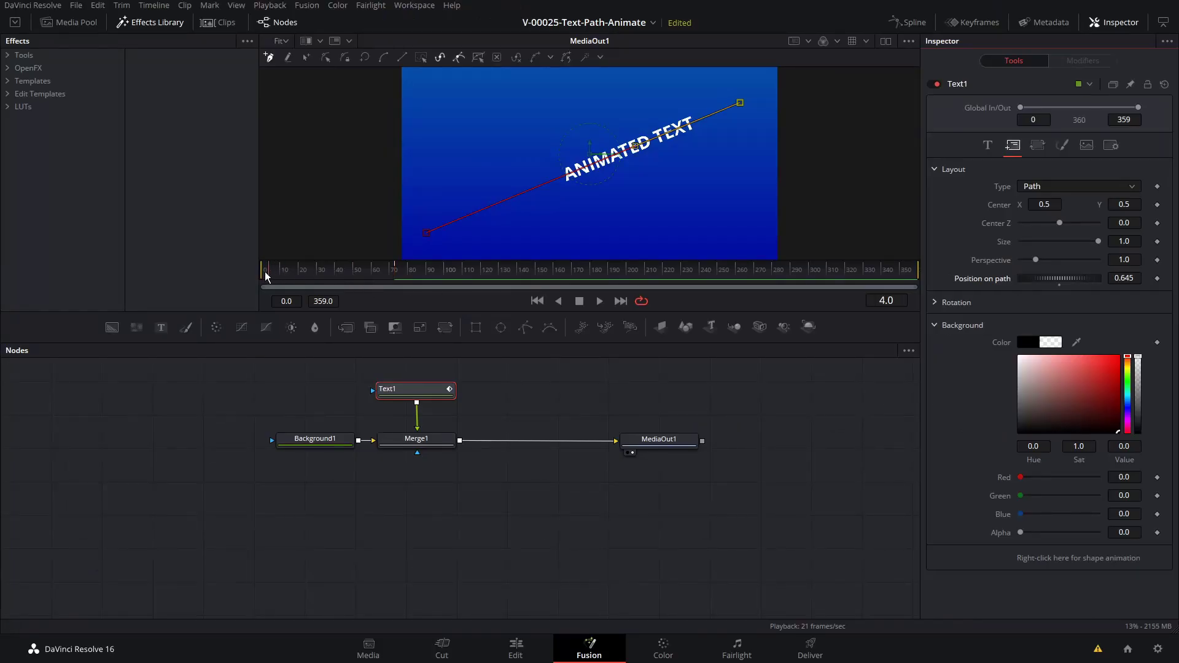
{"action": "left_click", "coordinate": [266, 276]}
{"action": "left_click_drag", "start_coordinate": [1066, 279], "coordinate": [1026, 277]}
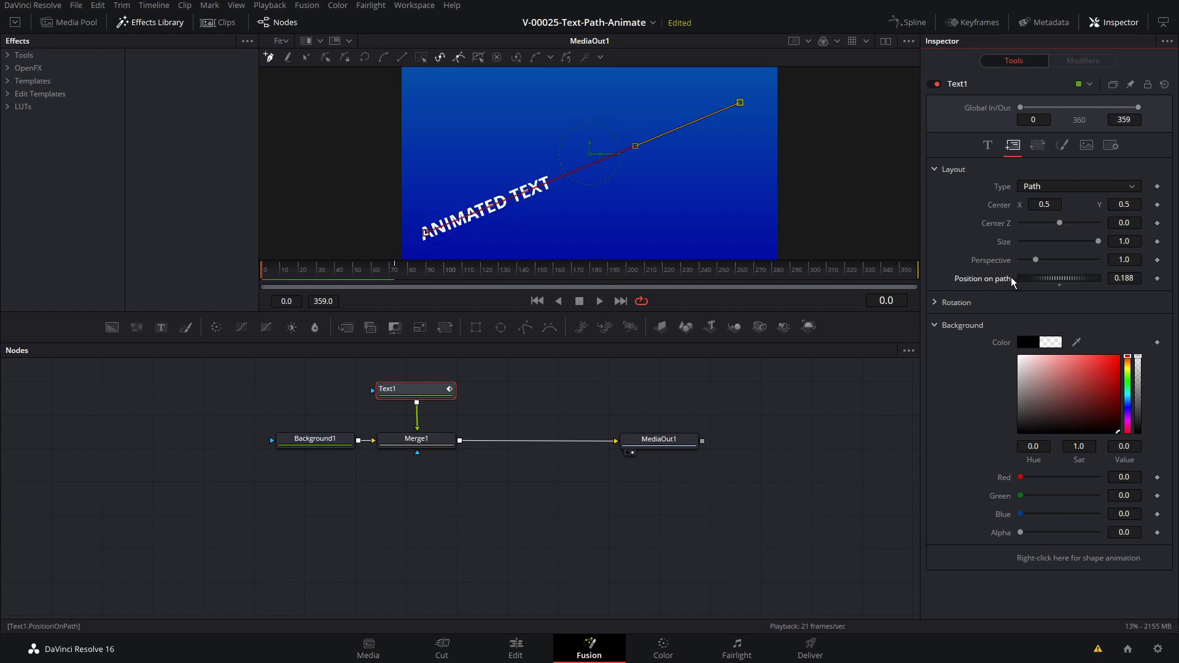
{"action": "left_click_drag", "start_coordinate": [1013, 280], "coordinate": [1044, 279]}
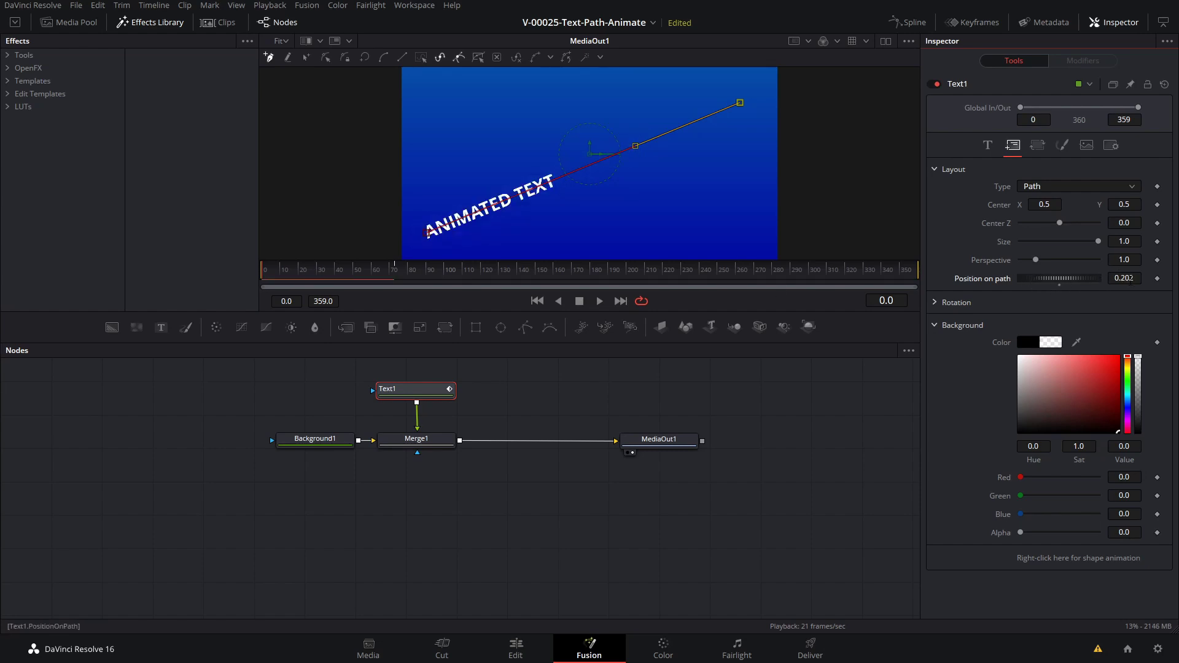
{"action": "left_click", "coordinate": [1158, 280]}
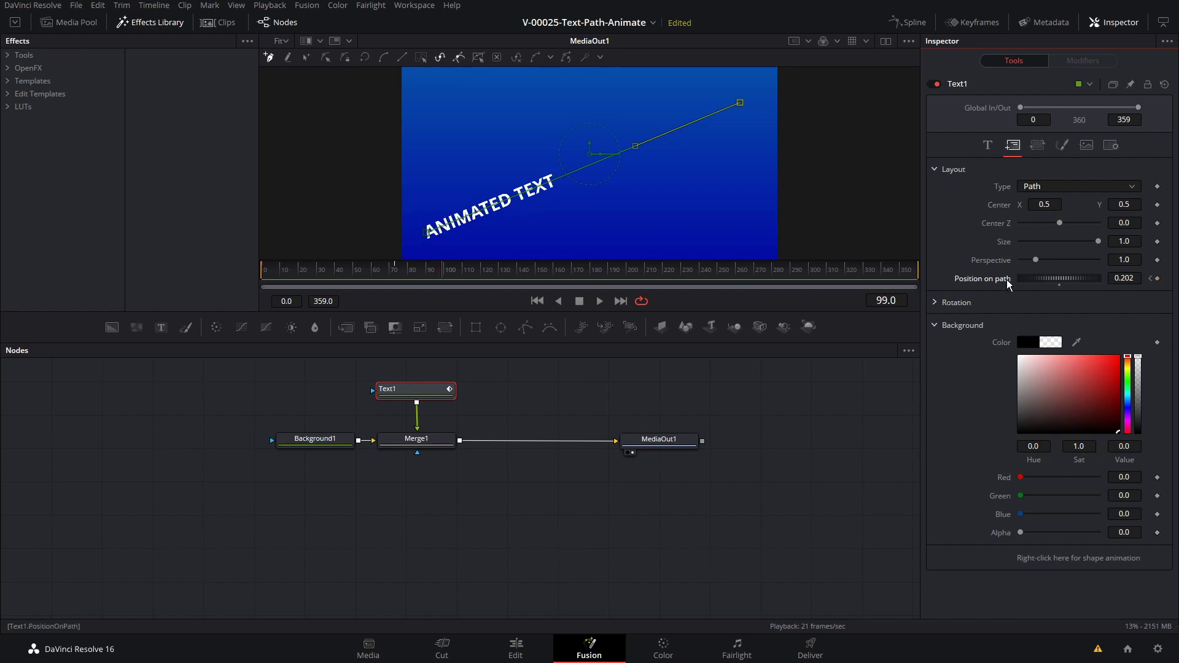
Set Position on path to 0.825 at the end and play, testing letter tracking then undoing it
{"action": "left_click_drag", "start_coordinate": [1045, 282], "coordinate": [1099, 280]}
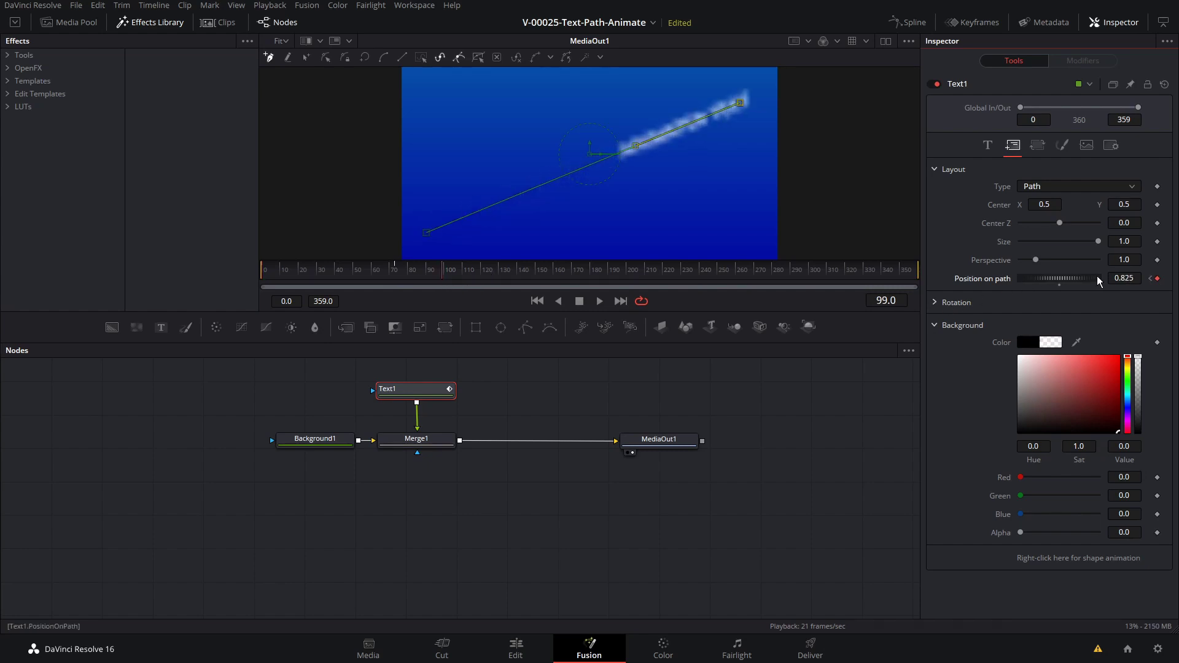
{"action": "key", "text": "space"}
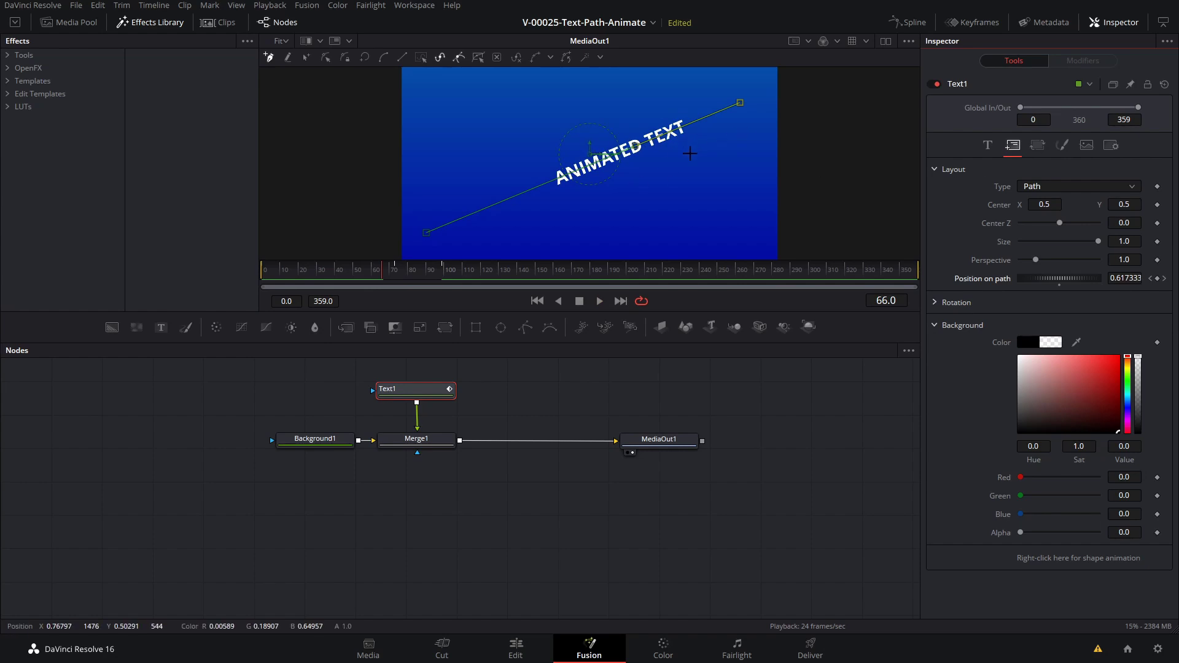
{"action": "left_click", "coordinate": [988, 145]}
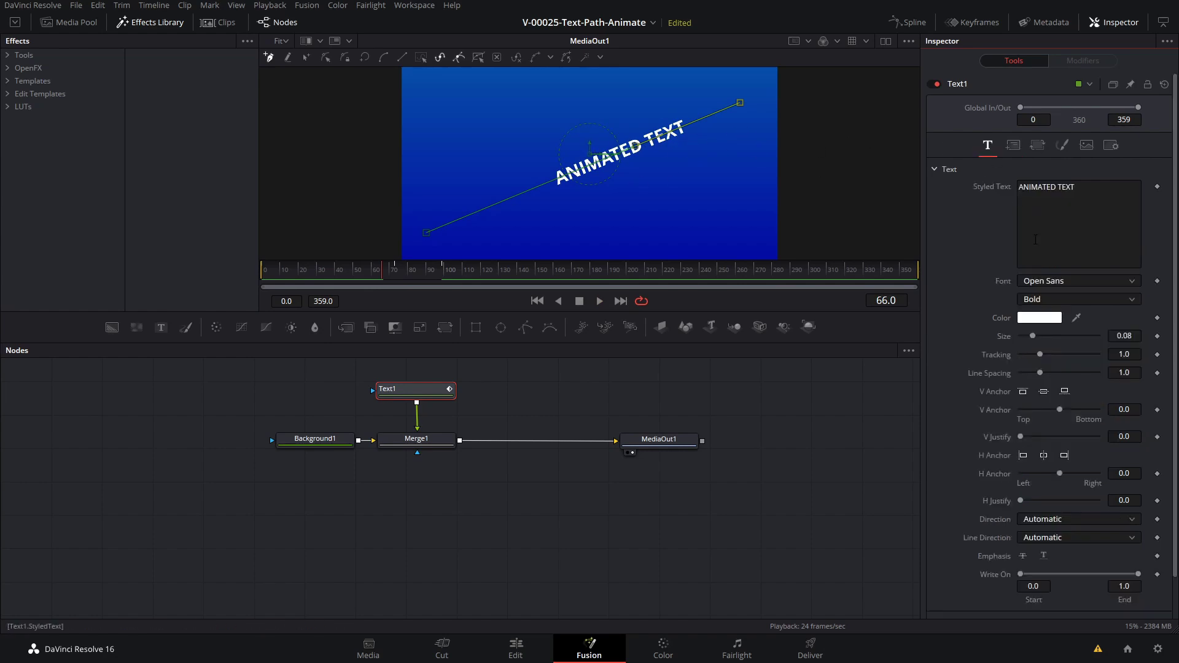
{"action": "left_click_drag", "start_coordinate": [1041, 355], "coordinate": [1048, 352]}
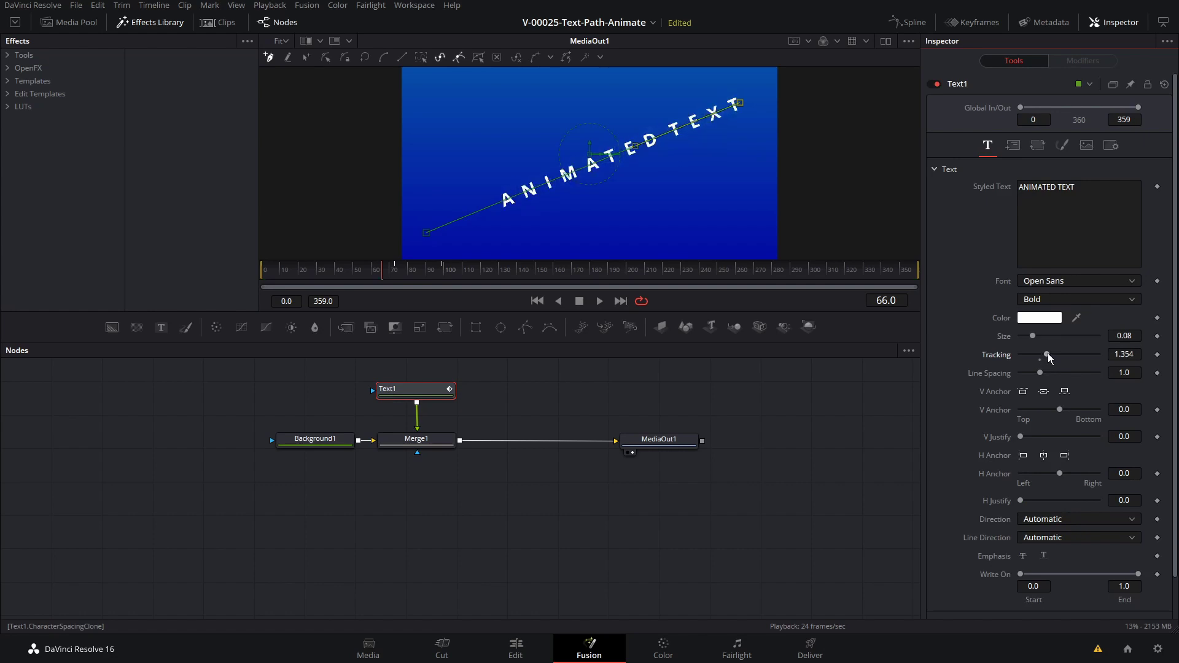
{"action": "key", "text": "ctrl+z"}
{"action": "left_click", "coordinate": [1013, 145]}
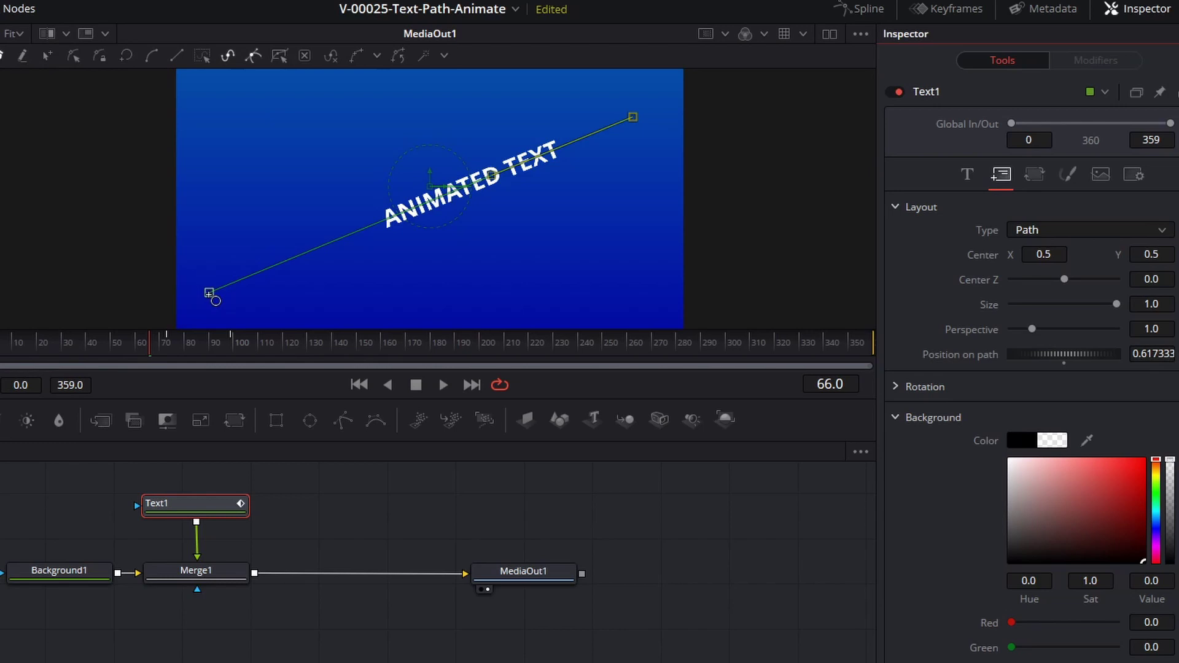
Bend the path into a curve by dragging both end points' tangents, then play it back
{"action": "left_click", "coordinate": [50, 58]}
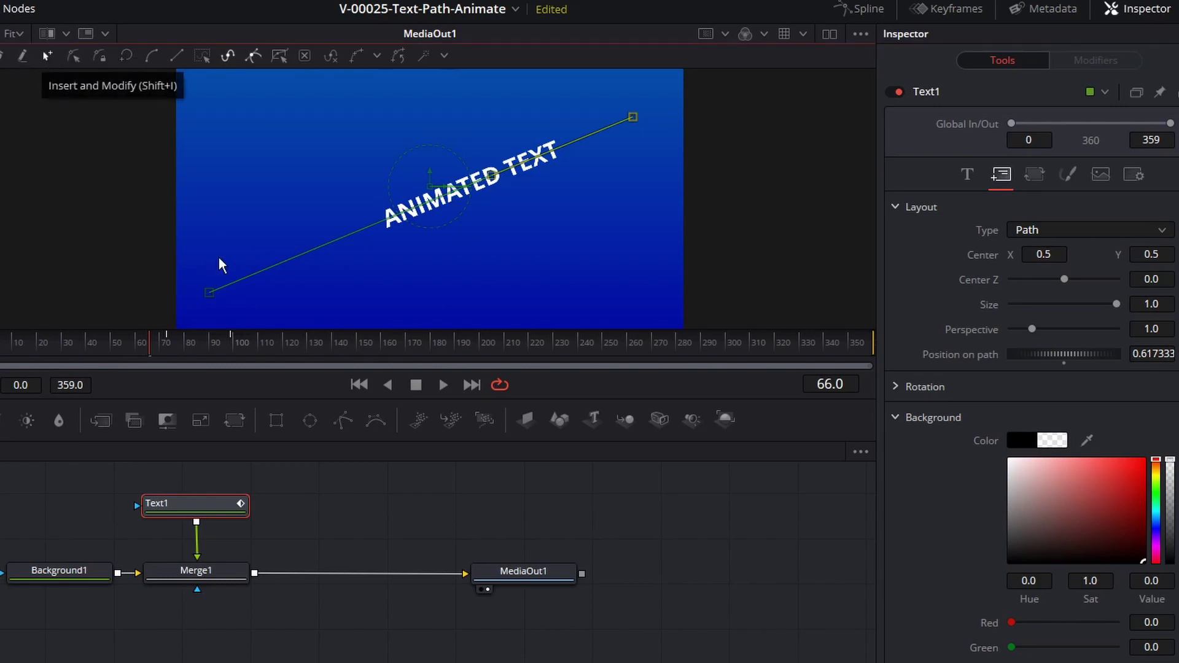
{"action": "left_click", "coordinate": [210, 294]}
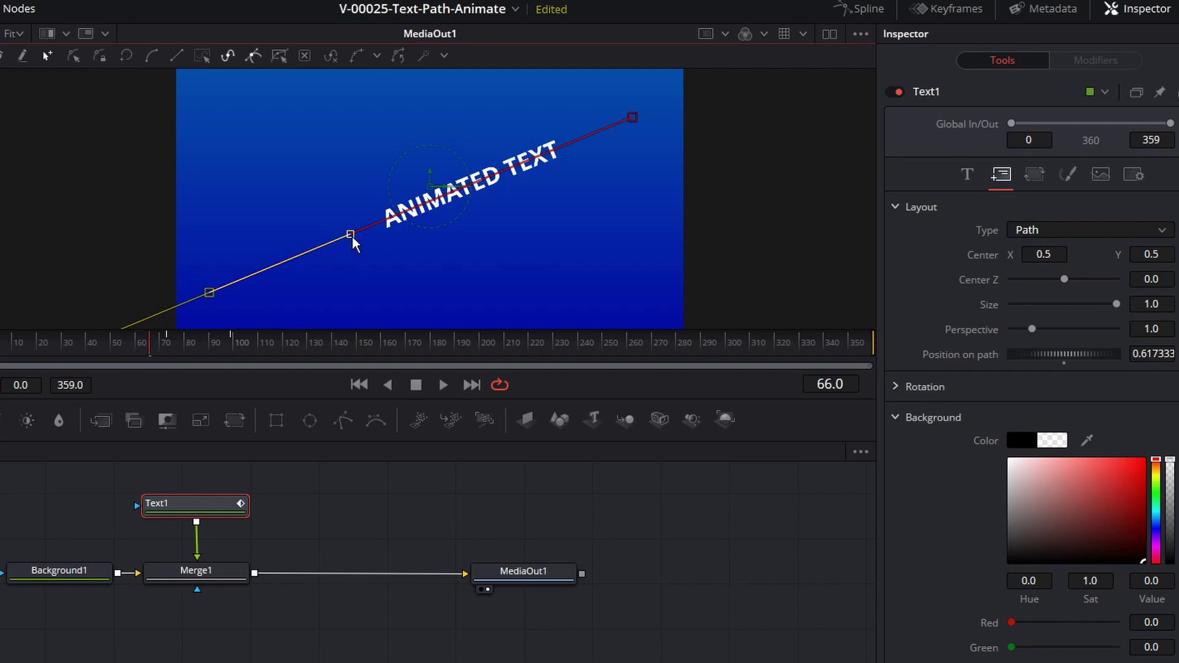
{"action": "left_click_drag", "start_coordinate": [351, 235], "coordinate": [249, 153]}
{"action": "left_click", "coordinate": [633, 116]}
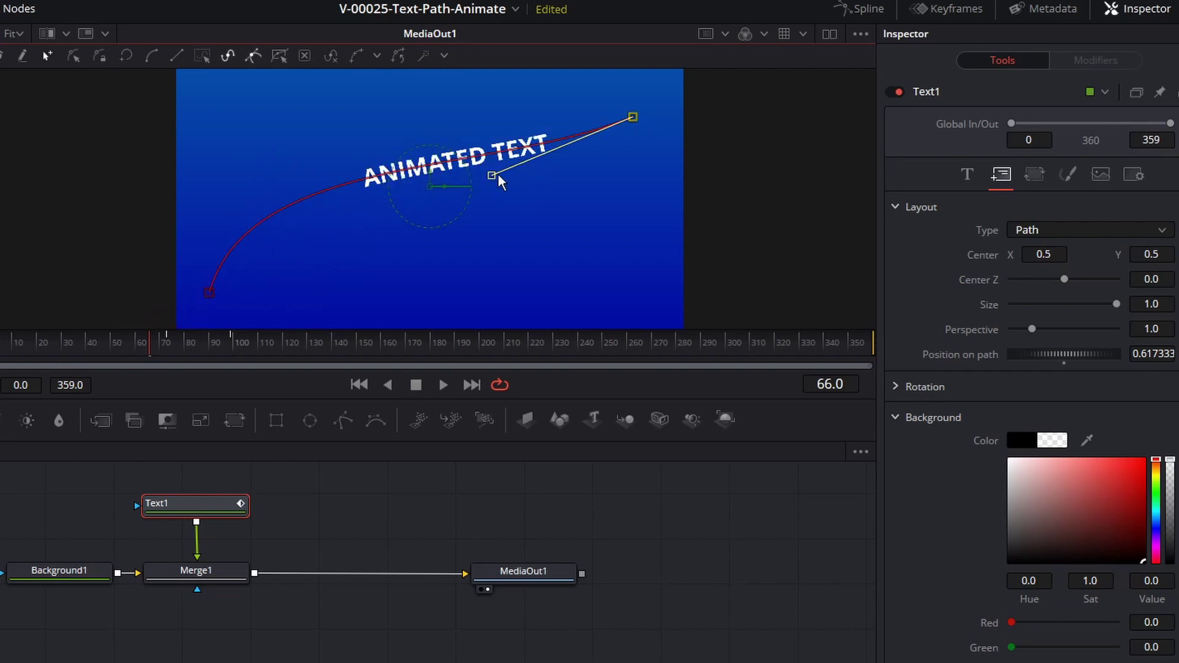
{"action": "left_click_drag", "start_coordinate": [491, 181], "coordinate": [503, 298]}
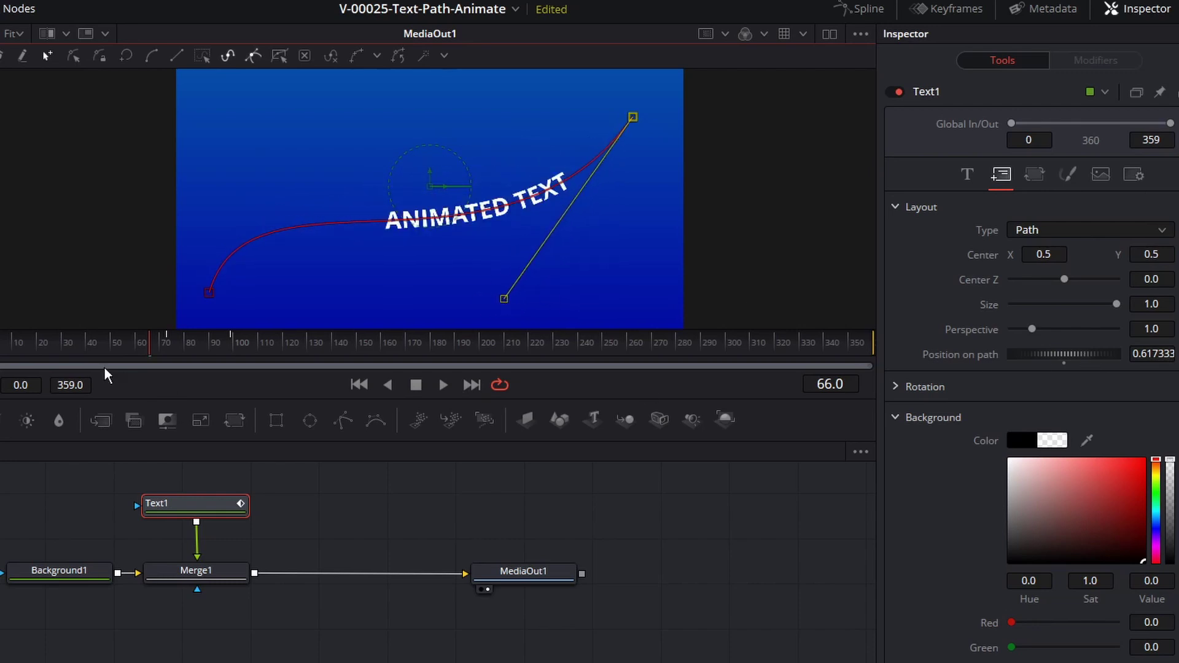
{"action": "key", "text": "Home"}
{"action": "key", "text": "space"}
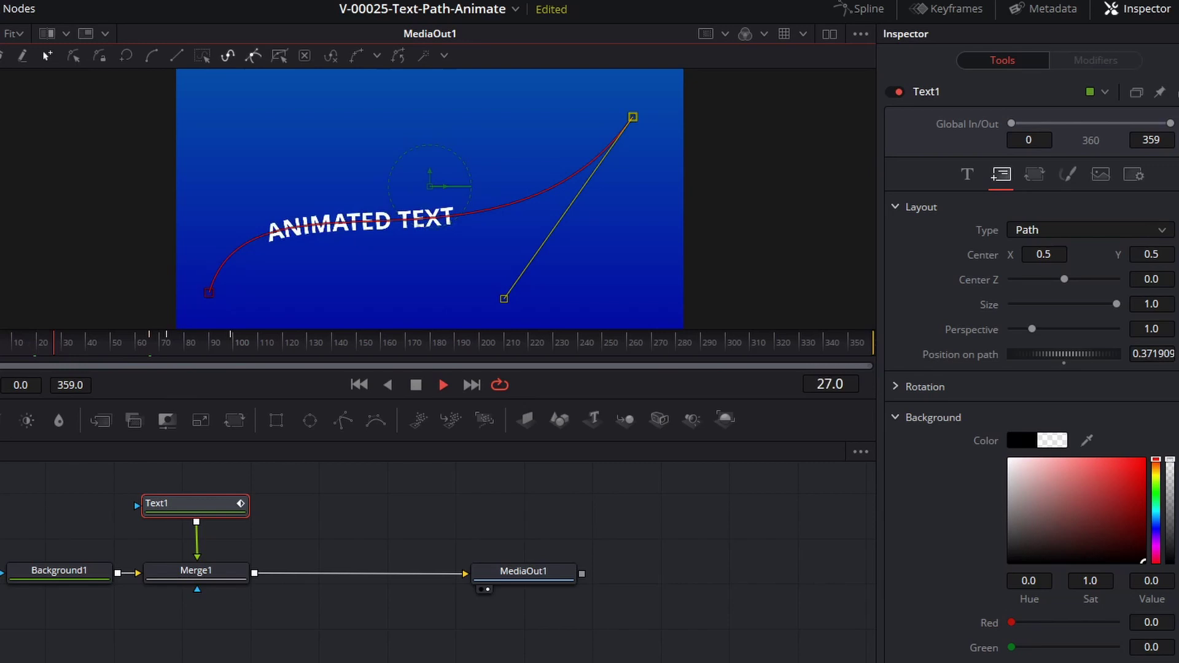
{"action": "key", "text": "space"}
Insert points on the path and stretch their tangents to twist the curve into a loop
{"action": "left_click", "coordinate": [47, 56]}
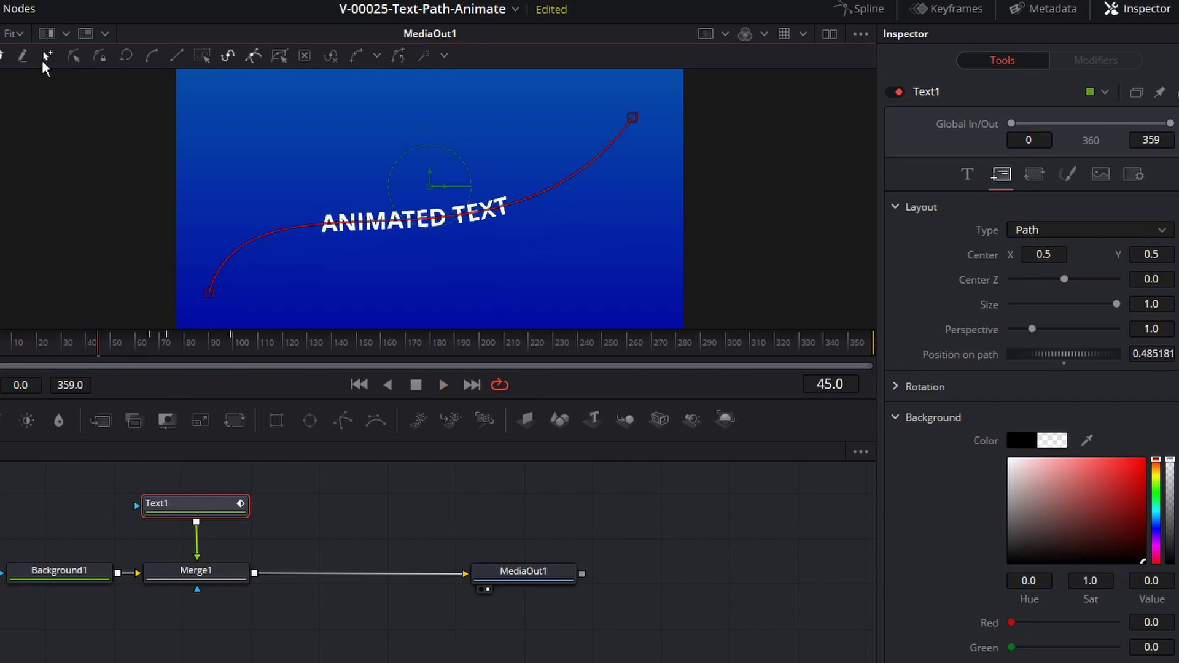
{"action": "left_click_drag", "start_coordinate": [278, 228], "coordinate": [266, 164]}
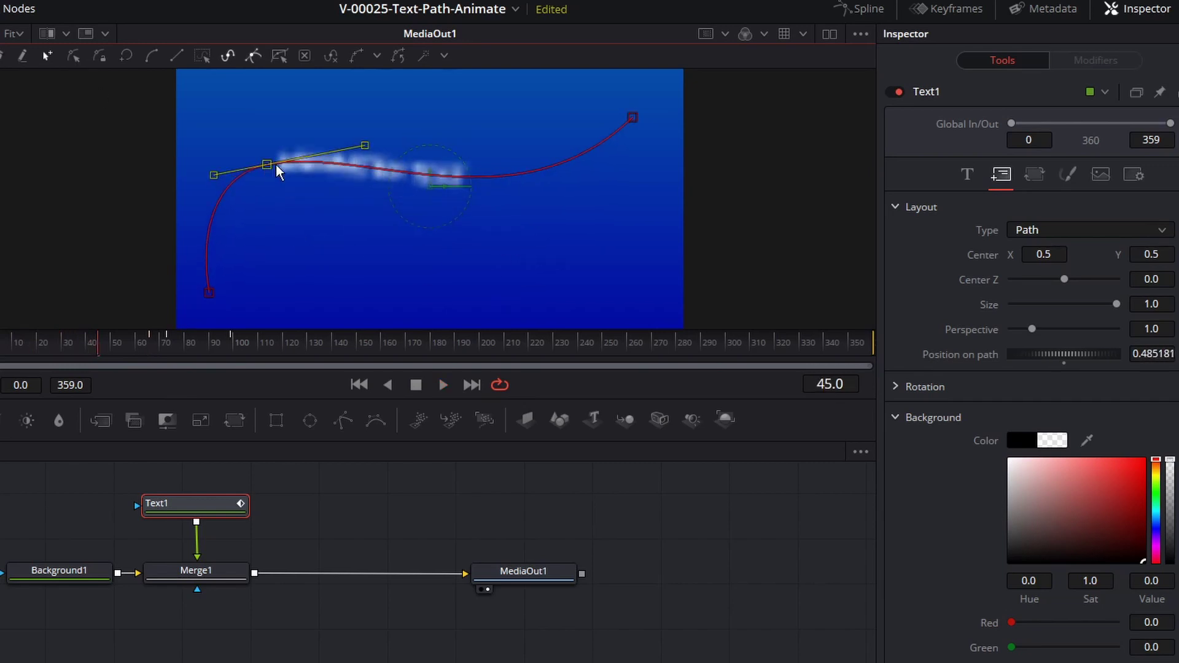
{"action": "left_click_drag", "start_coordinate": [478, 181], "coordinate": [460, 269]}
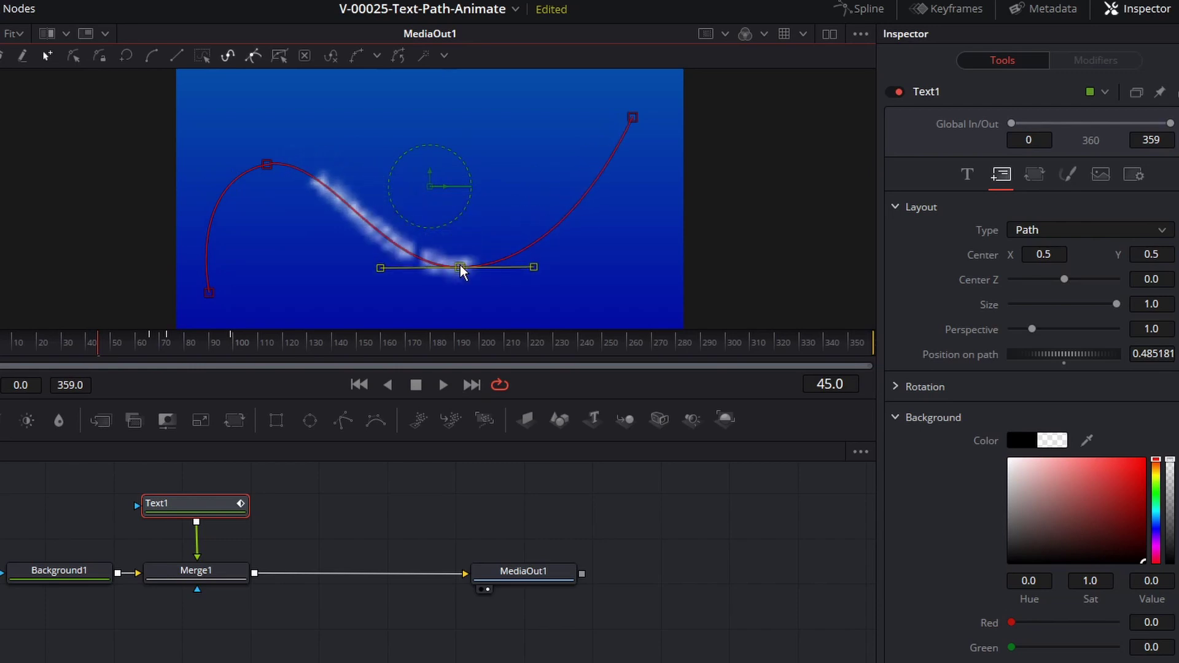
{"action": "left_click_drag", "start_coordinate": [537, 268], "coordinate": [519, 288]}
{"action": "left_click_drag", "start_coordinate": [382, 252], "coordinate": [404, 267]}
{"action": "left_click_drag", "start_coordinate": [539, 268], "coordinate": [620, 270]}
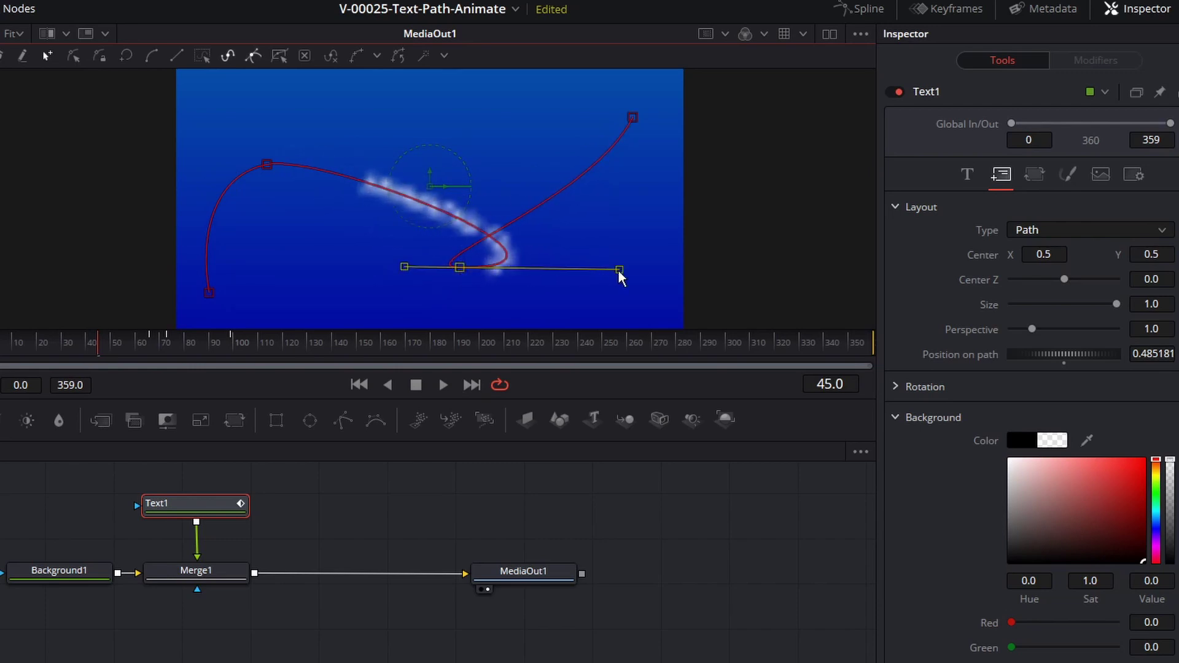
{"action": "left_click_drag", "start_coordinate": [414, 268], "coordinate": [217, 267]}
Add a point on the upper curve, reshape it, and play the text from frame 0
{"action": "left_click_drag", "start_coordinate": [576, 175], "coordinate": [506, 131]}
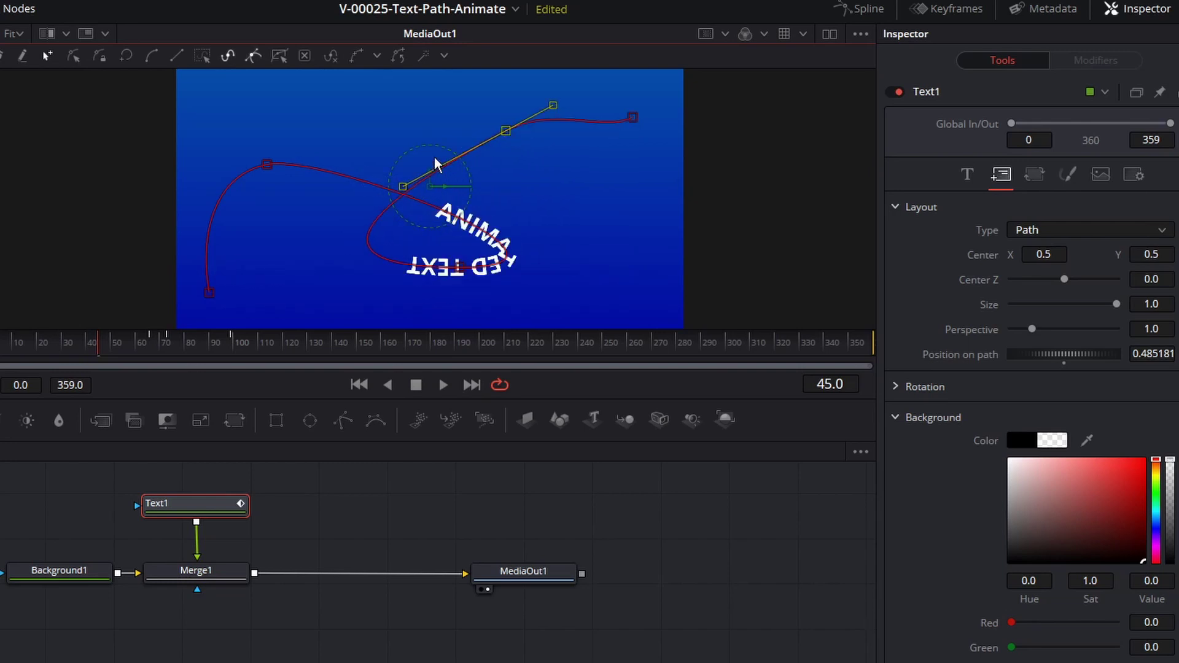
{"action": "left_click_drag", "start_coordinate": [403, 187], "coordinate": [443, 150]}
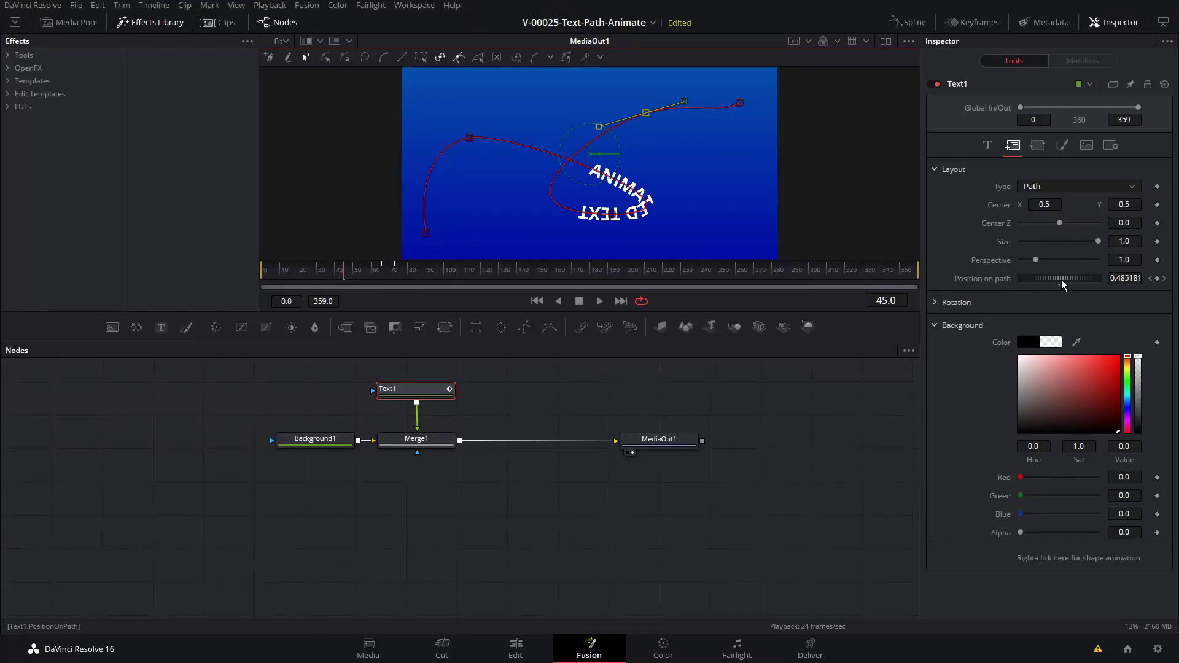
{"action": "left_click_drag", "start_coordinate": [274, 276], "coordinate": [256, 274]}
{"action": "key", "text": "space"}
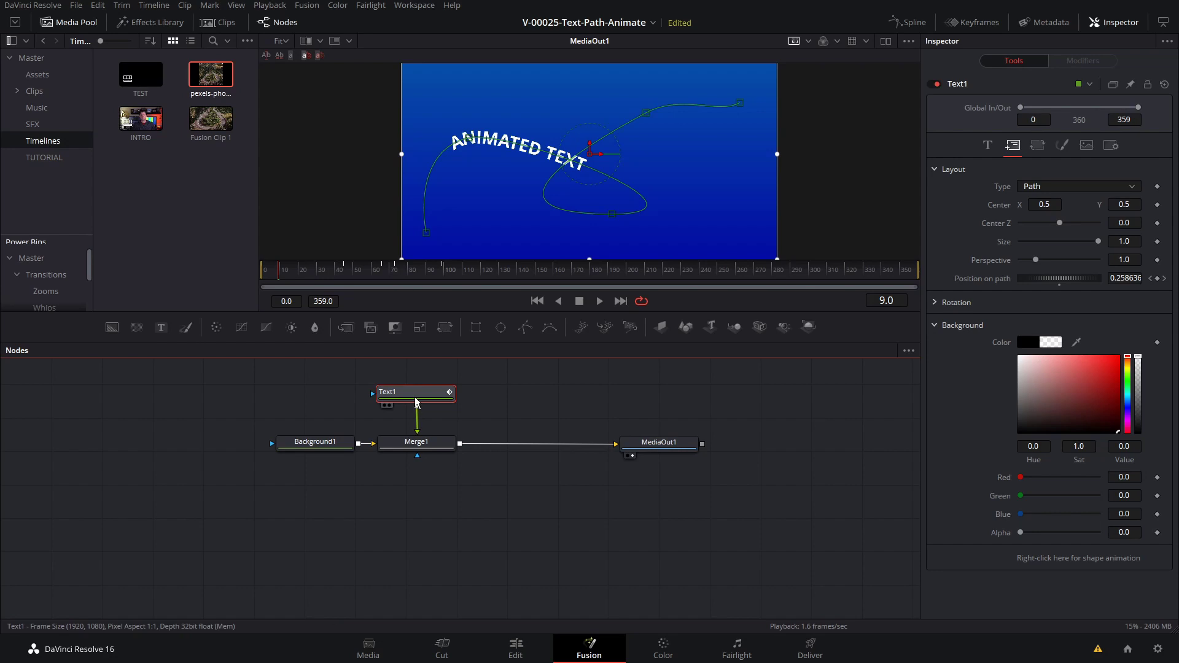
Delete Text1 and connect the pexels road photo as Merge1's foreground
{"action": "key", "text": "Delete"}
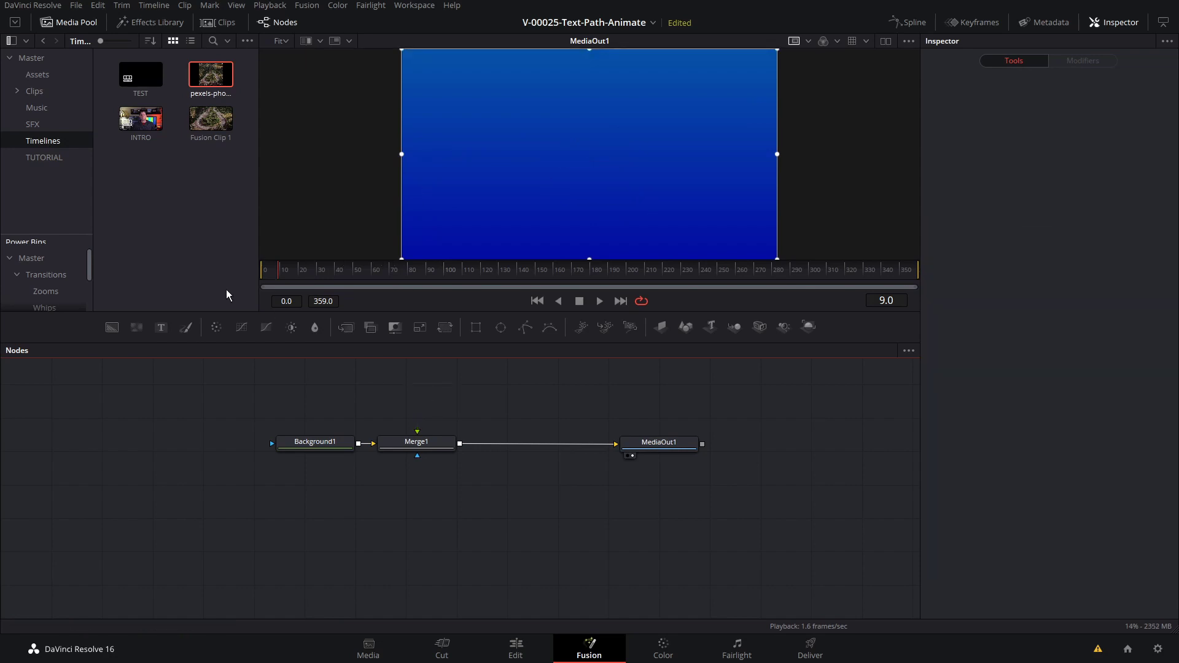
{"action": "left_click_drag", "start_coordinate": [212, 75], "coordinate": [399, 396]}
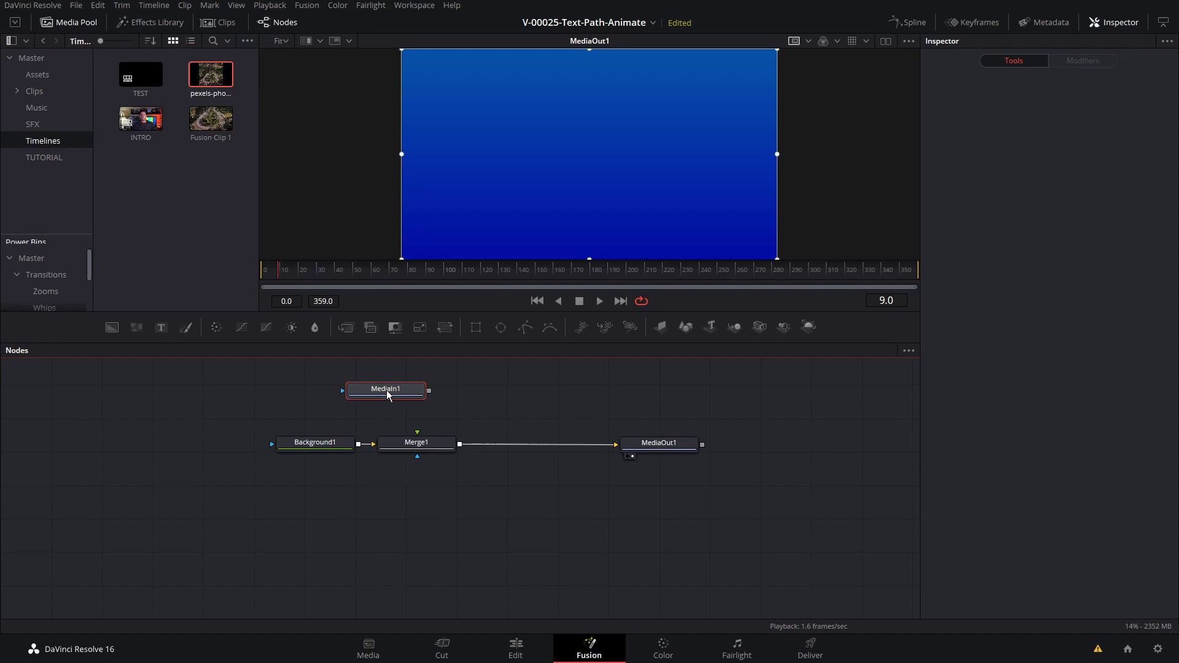
{"action": "key", "text": "1"}
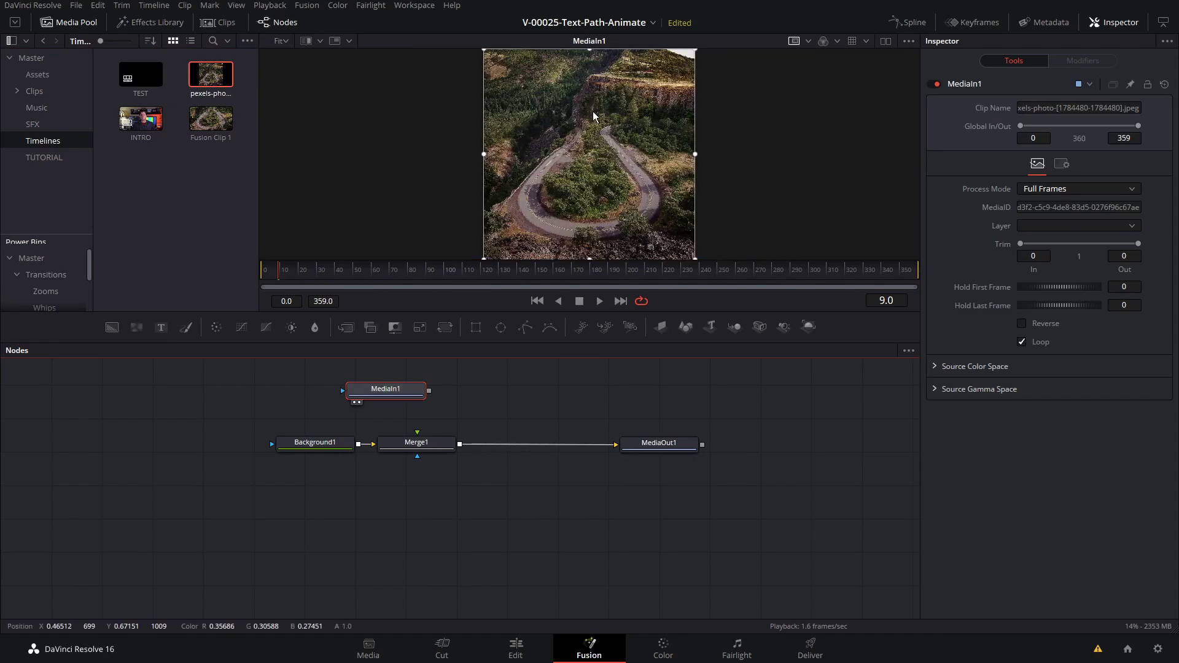
{"action": "mouse_move", "coordinate": [429, 391]}
{"action": "left_mouse_down"}
{"action": "mouse_move", "coordinate": [418, 433]}
{"action": "mouse_move", "coordinate": [432, 396]}
{"action": "left_mouse_up"}
{"action": "left_click", "coordinate": [662, 453]}
{"action": "key", "text": "1"}
Set Merge1's Size to 1.32 and Center Y to 0.712 so the road fills the frame
{"action": "left_click", "coordinate": [423, 443]}
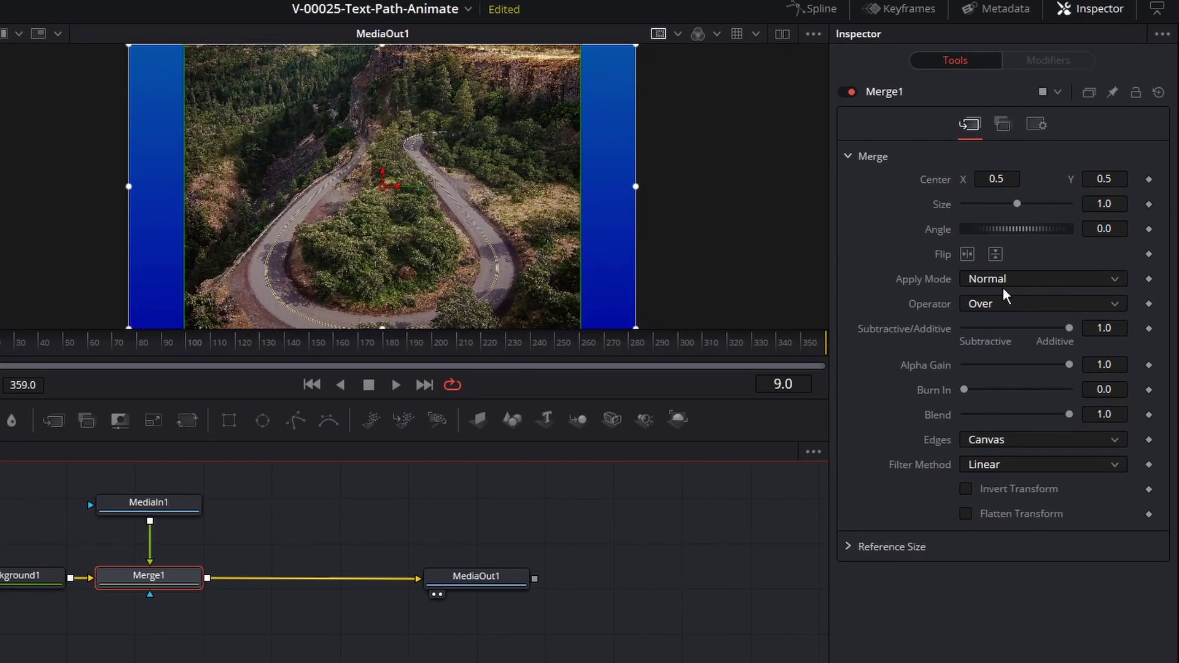
{"action": "left_click_drag", "start_coordinate": [1019, 197], "coordinate": [1022, 198]}
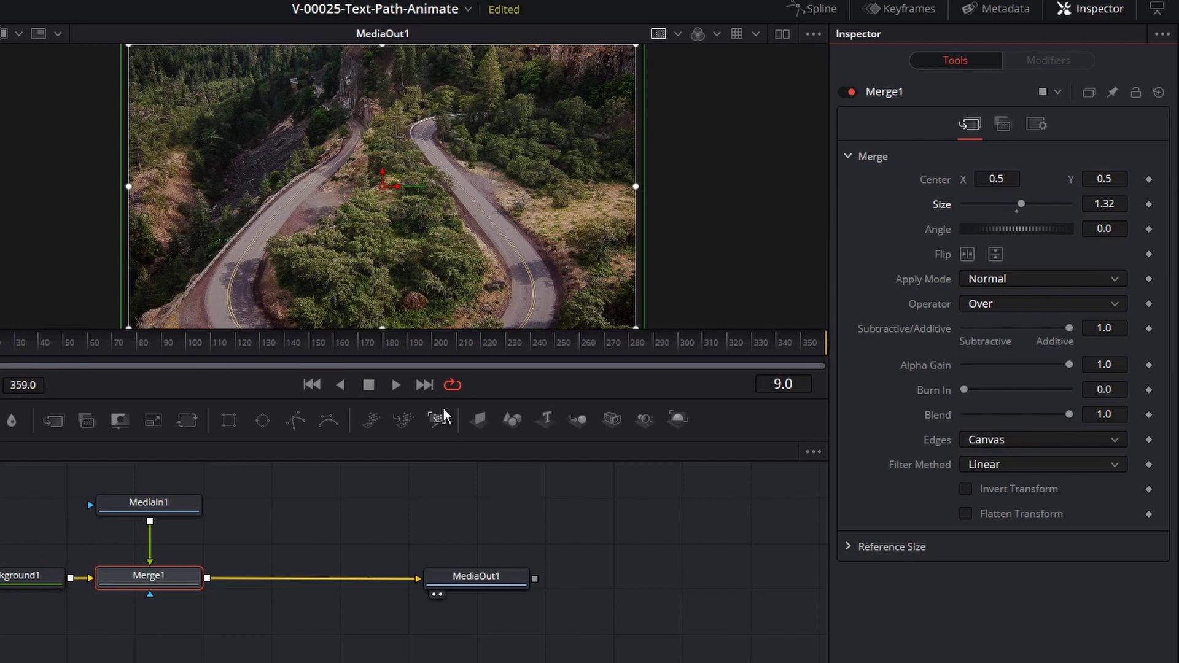
{"action": "left_click_drag", "start_coordinate": [442, 402], "coordinate": [434, 497]}
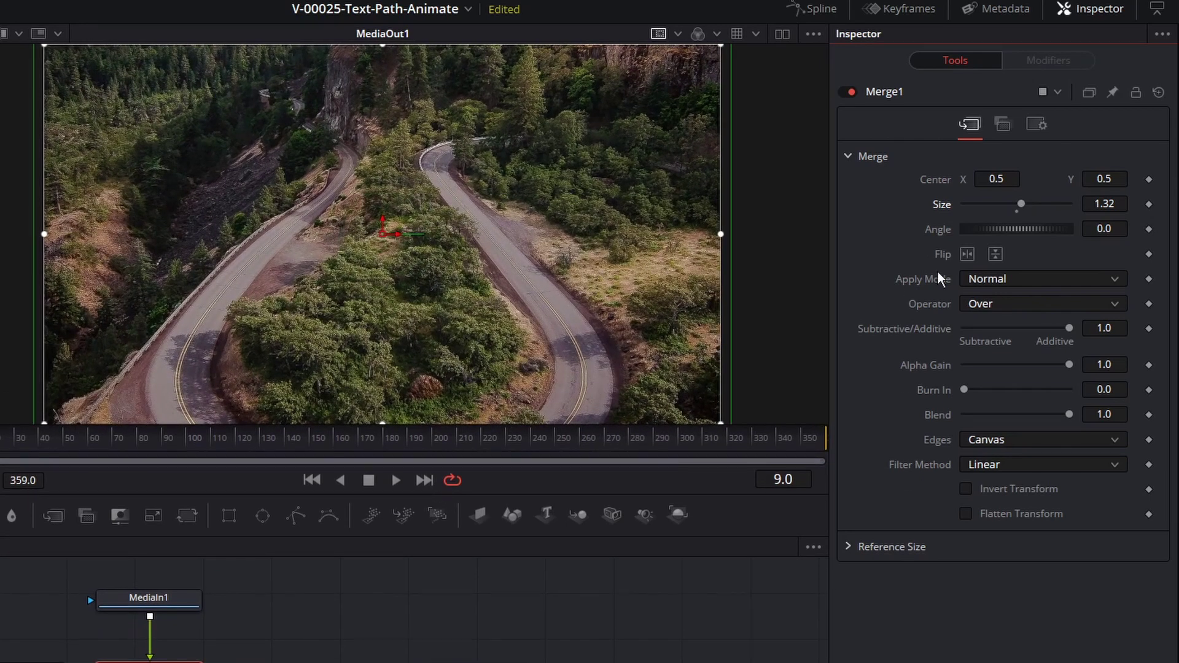
{"action": "left_click_drag", "start_coordinate": [382, 234], "coordinate": [382, 152]}
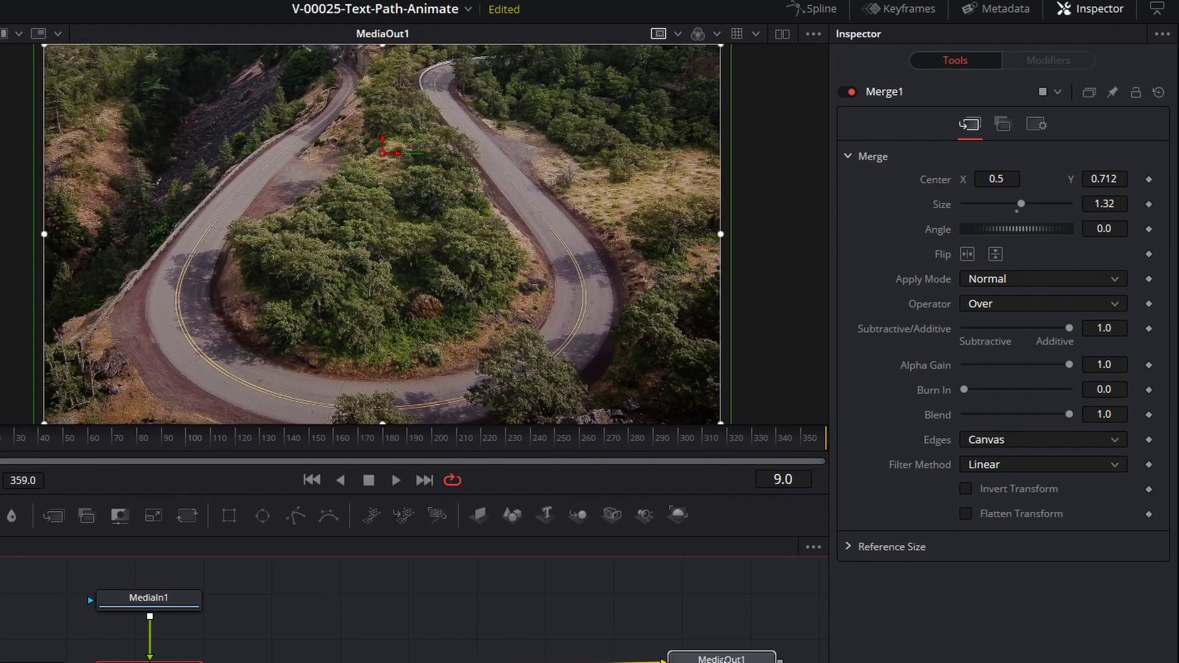
{"action": "left_click", "coordinate": [712, 660]}
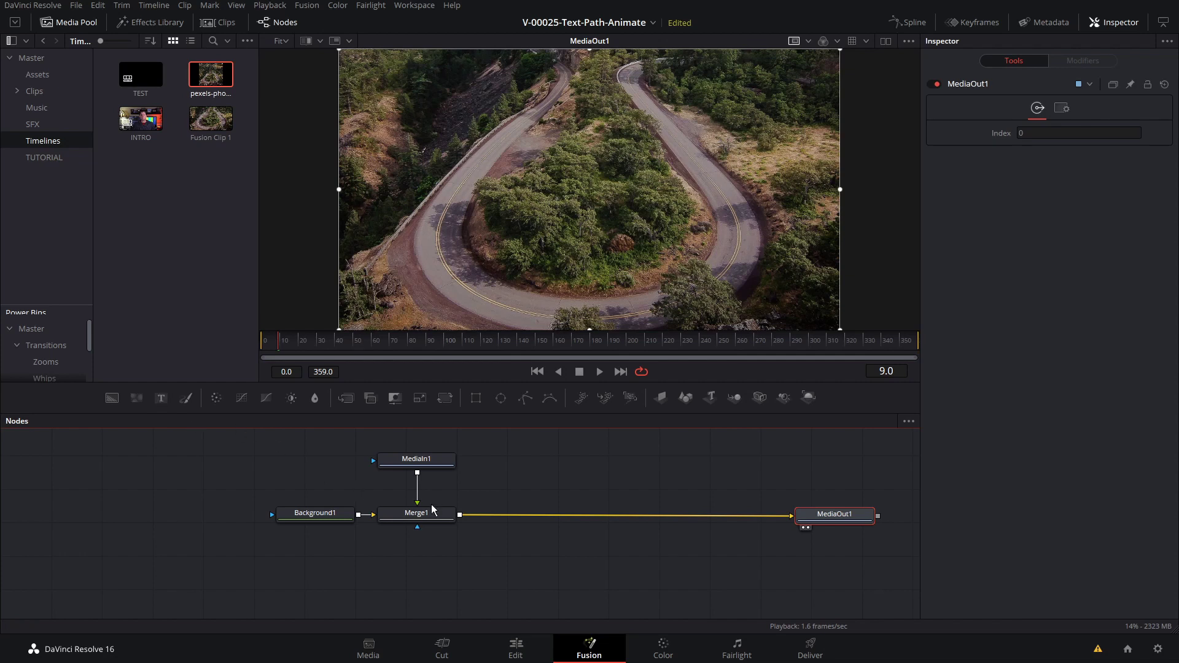
Add a Text1 node reading 'TEXT ON A PATH' and merge it over the road via Merge2
{"action": "left_click_drag", "start_coordinate": [162, 399], "coordinate": [525, 465]}
{"action": "left_click", "coordinate": [1057, 189]}
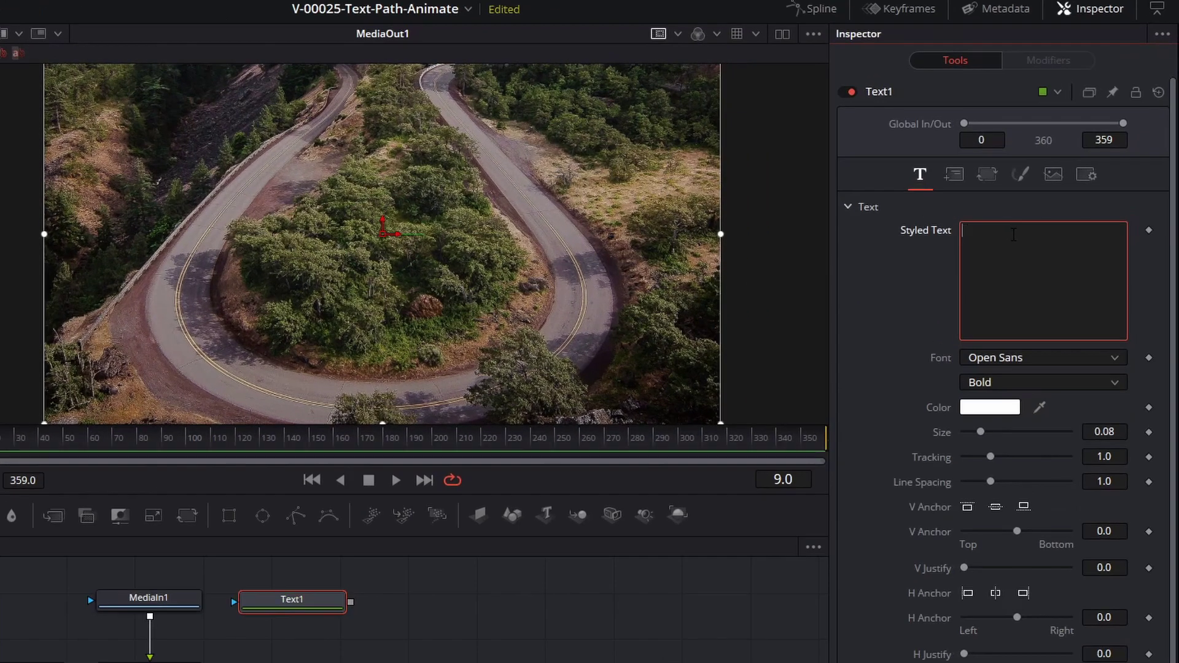
{"action": "type", "text": "TEXT ON "}
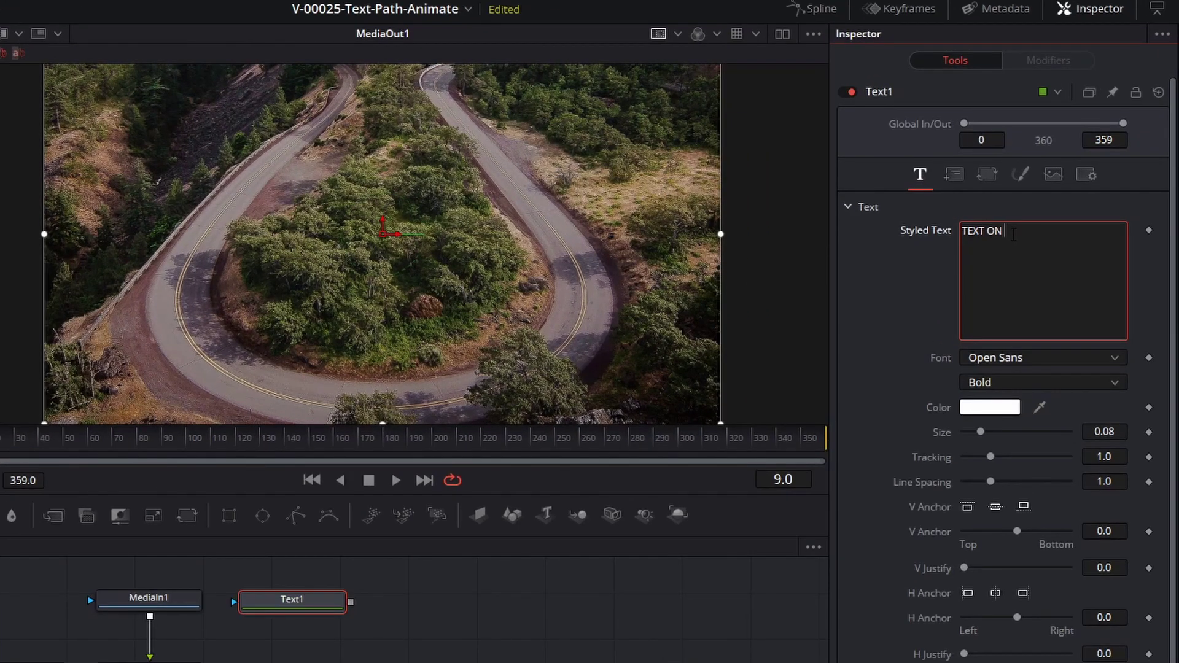
{"action": "type", "text": "A PATH"}
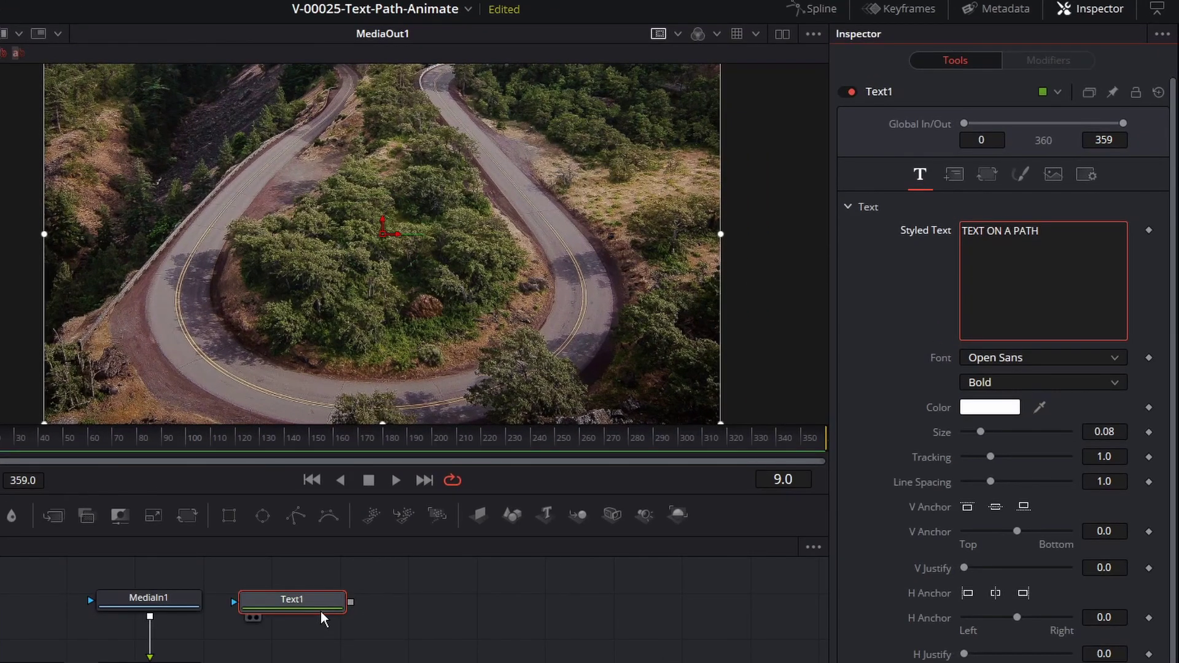
{"action": "left_click_drag", "start_coordinate": [350, 603], "coordinate": [274, 636]}
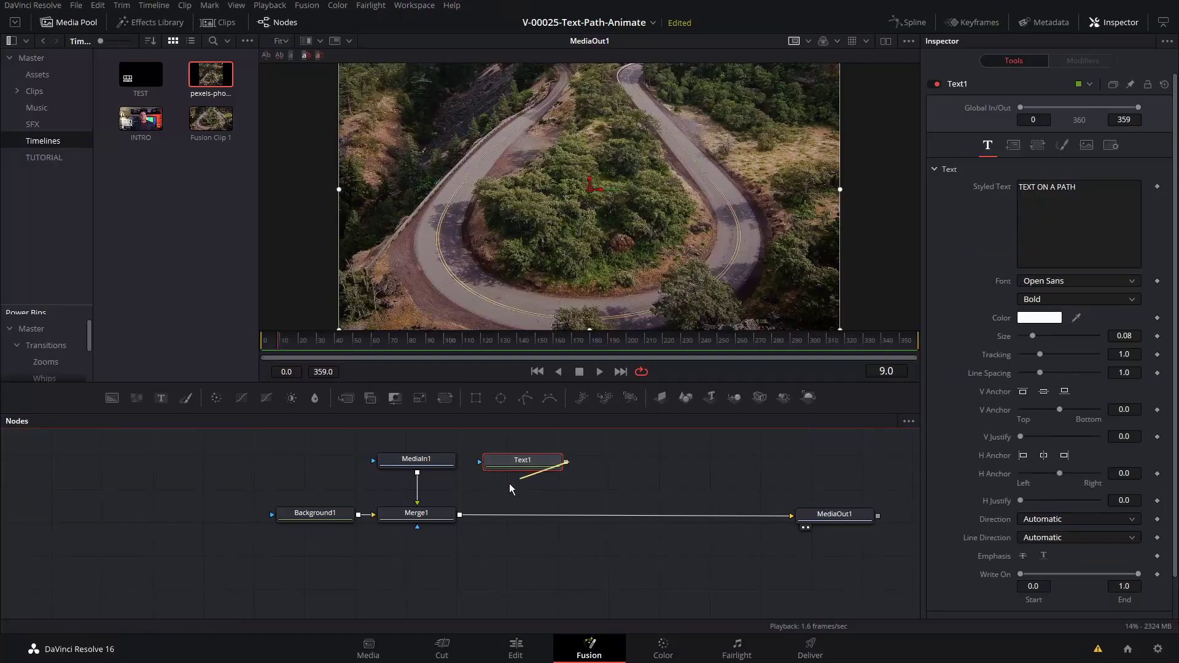
{"action": "left_click_drag", "start_coordinate": [510, 489], "coordinate": [464, 516]}
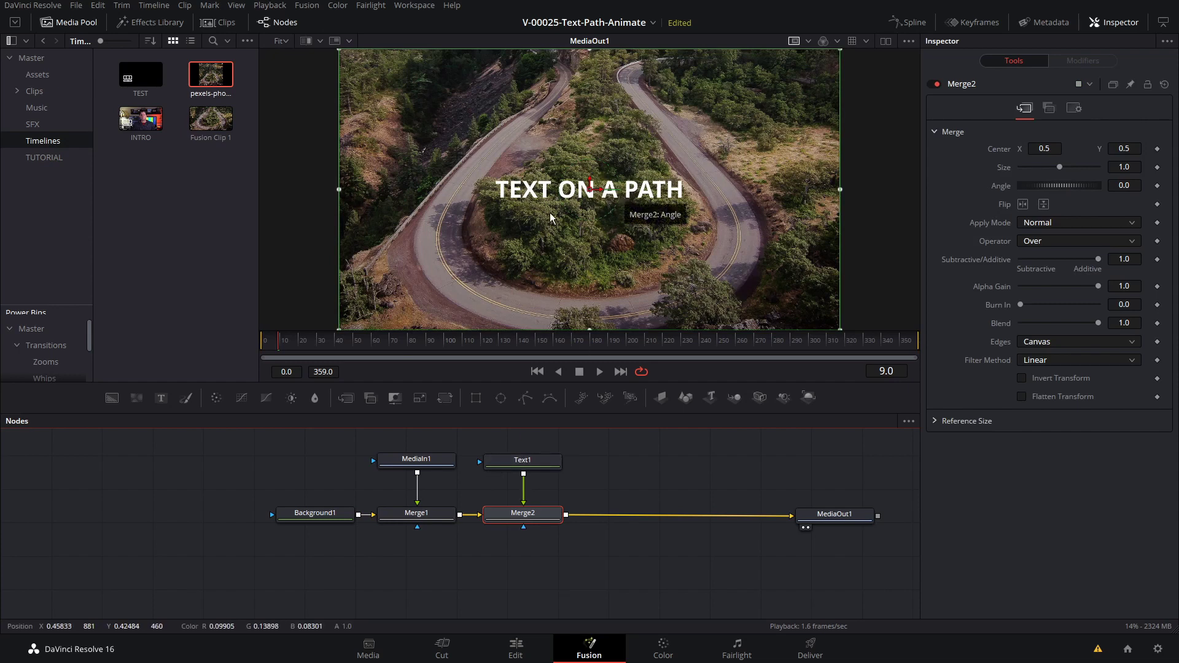
Set Text1's layout type to Path, with a taller viewer for drawing
{"action": "left_click", "coordinate": [531, 462]}
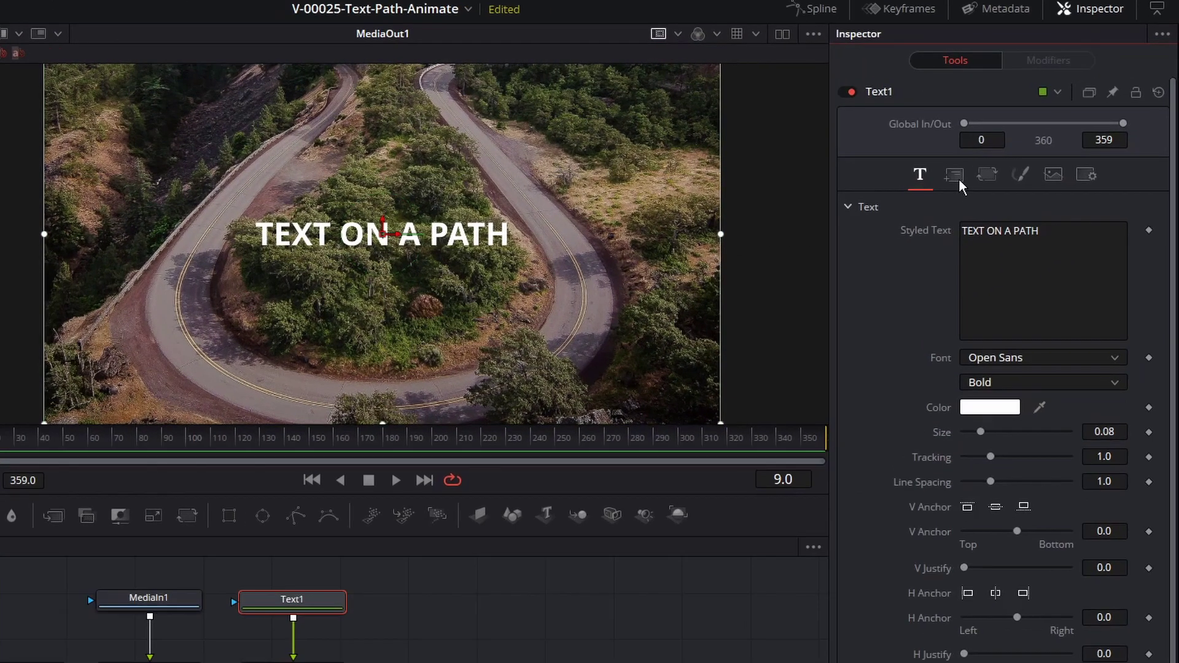
{"action": "left_click", "coordinate": [1017, 150]}
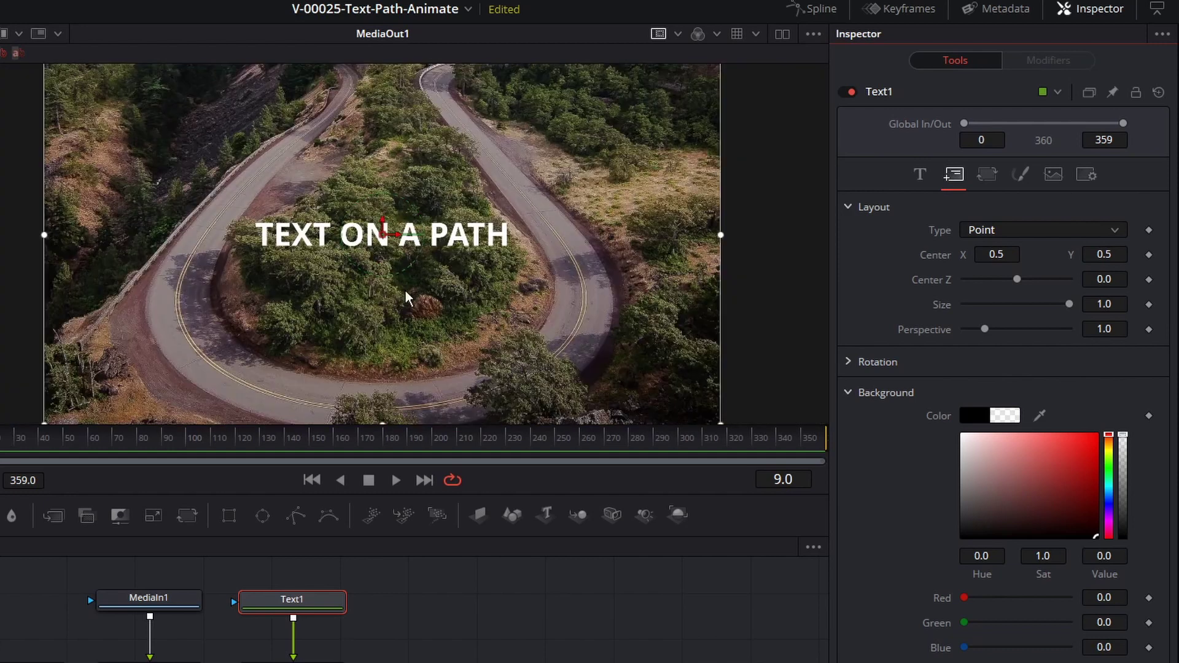
{"action": "left_click_drag", "start_coordinate": [410, 497], "coordinate": [410, 621]}
{"action": "left_click", "coordinate": [992, 233]}
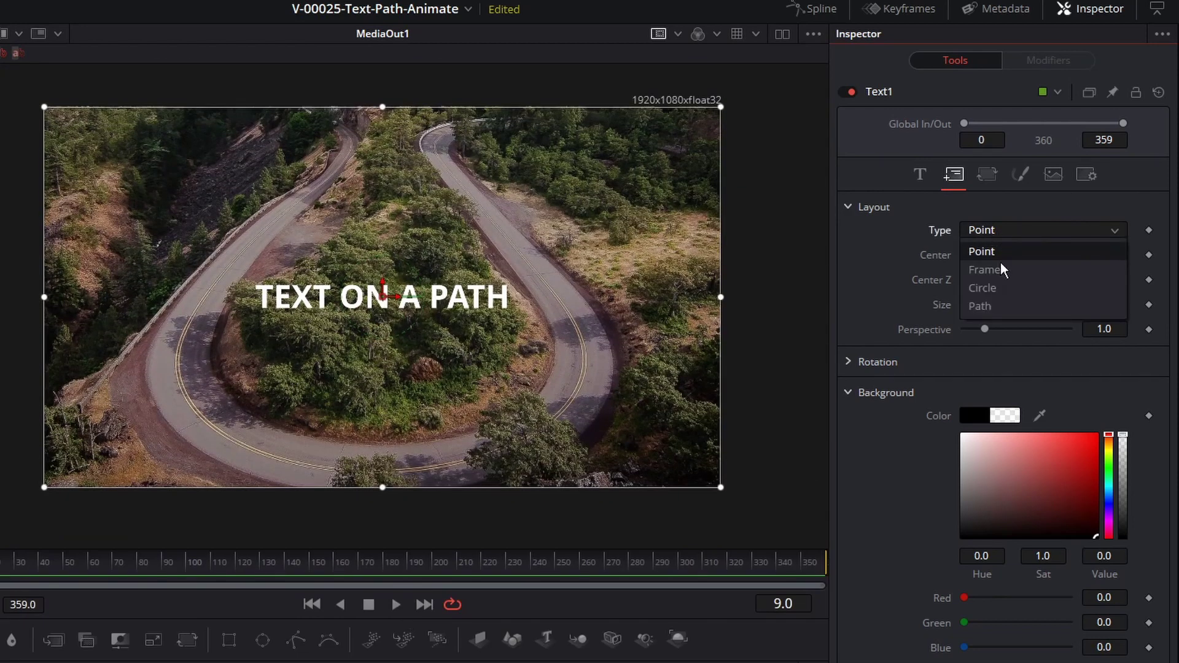
{"action": "left_click", "coordinate": [995, 305]}
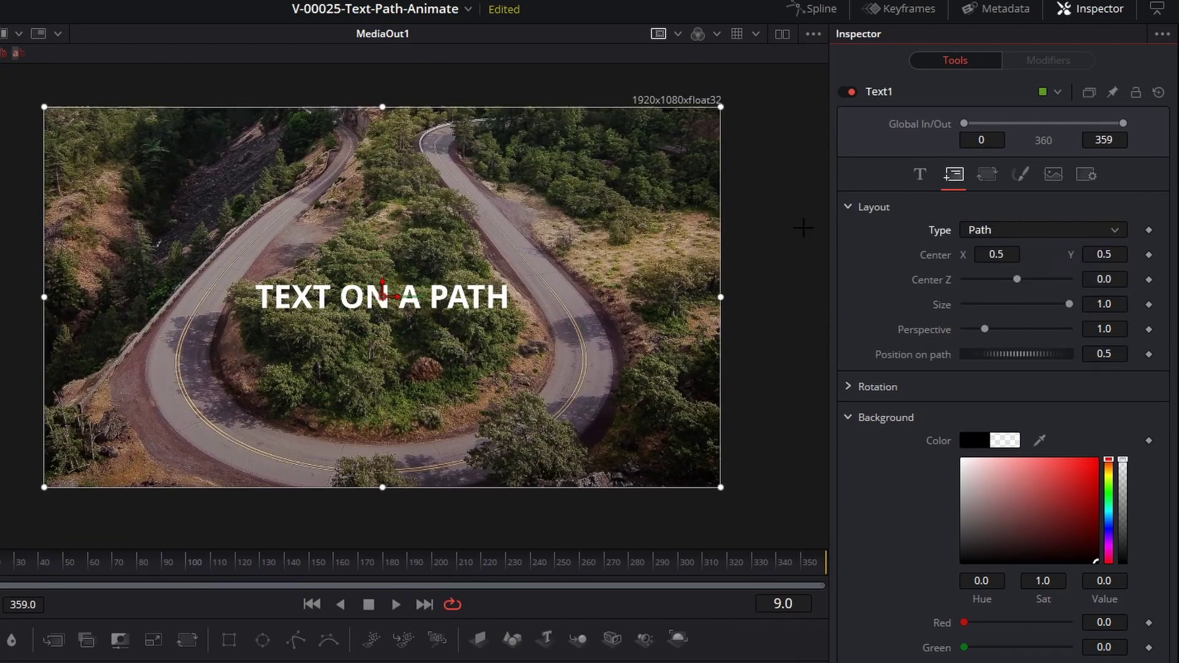
Start the path at the road's top and trace it down the left side and bend
{"action": "left_click", "coordinate": [335, 117]}
{"action": "left_click", "coordinate": [347, 144]}
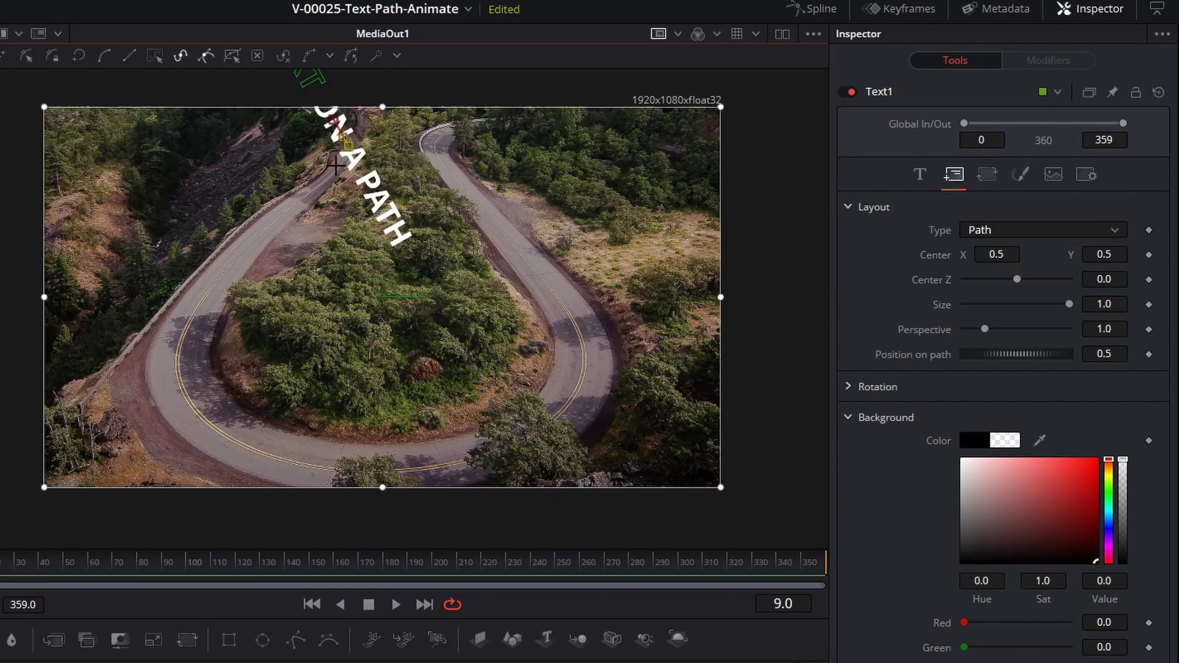
{"action": "left_click", "coordinate": [295, 205]}
{"action": "left_click", "coordinate": [246, 252]}
{"action": "left_click", "coordinate": [221, 275]}
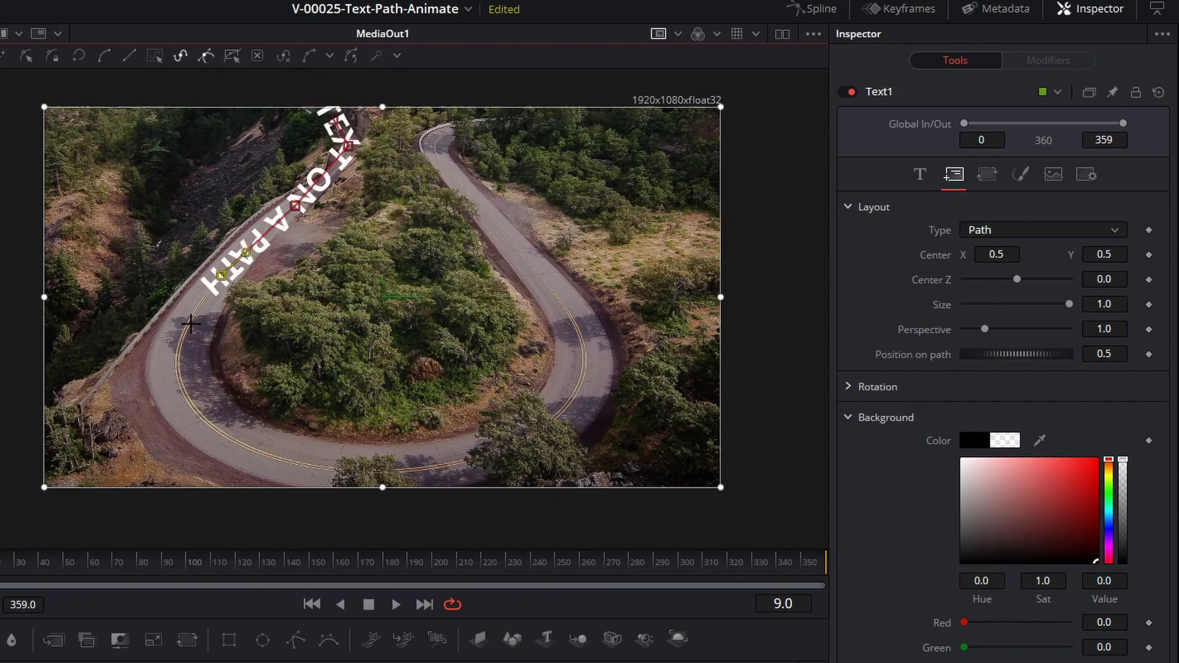
{"action": "left_click", "coordinate": [179, 348]}
{"action": "left_click", "coordinate": [212, 410]}
{"action": "left_click", "coordinate": [229, 440]}
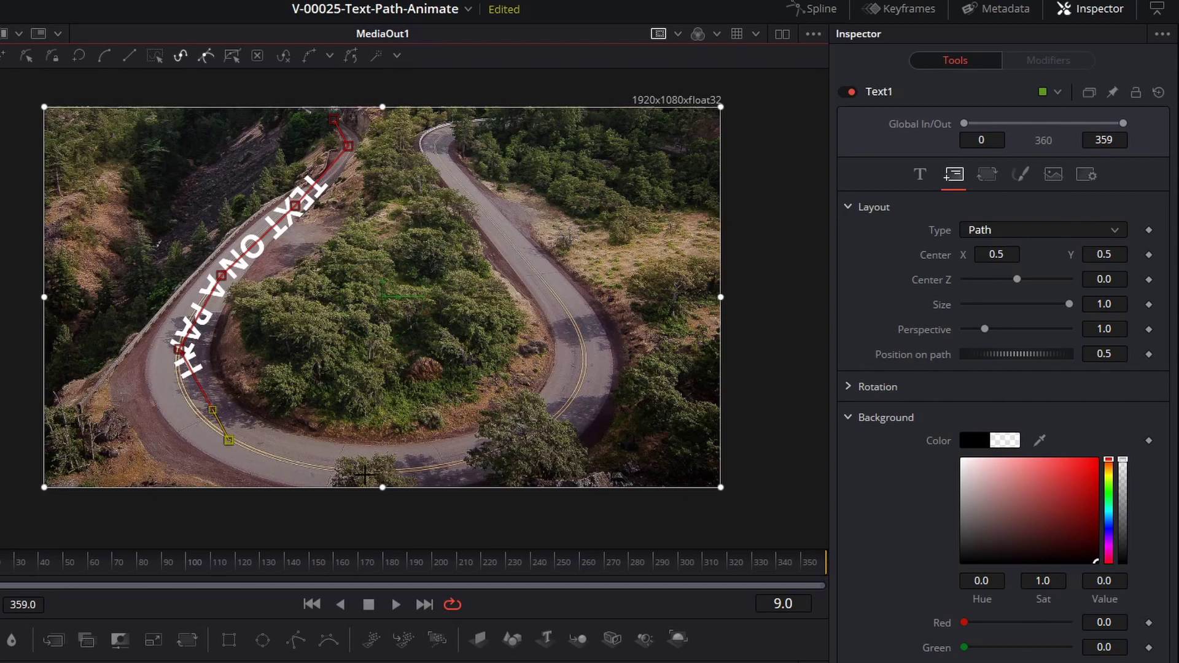
Continue the path along the road's lower curve and up the right side to the top right
{"action": "left_click", "coordinate": [374, 473]}
{"action": "left_click", "coordinate": [471, 462]}
{"action": "left_click", "coordinate": [521, 441]}
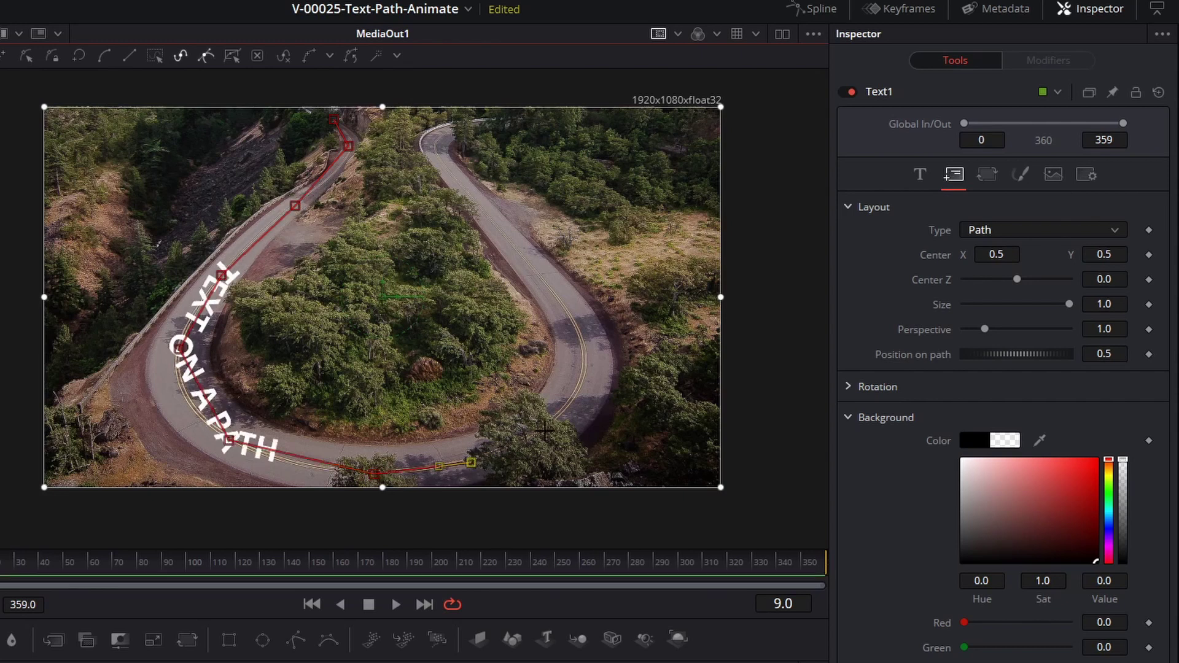
{"action": "left_click", "coordinate": [545, 430]}
{"action": "left_click", "coordinate": [572, 401]}
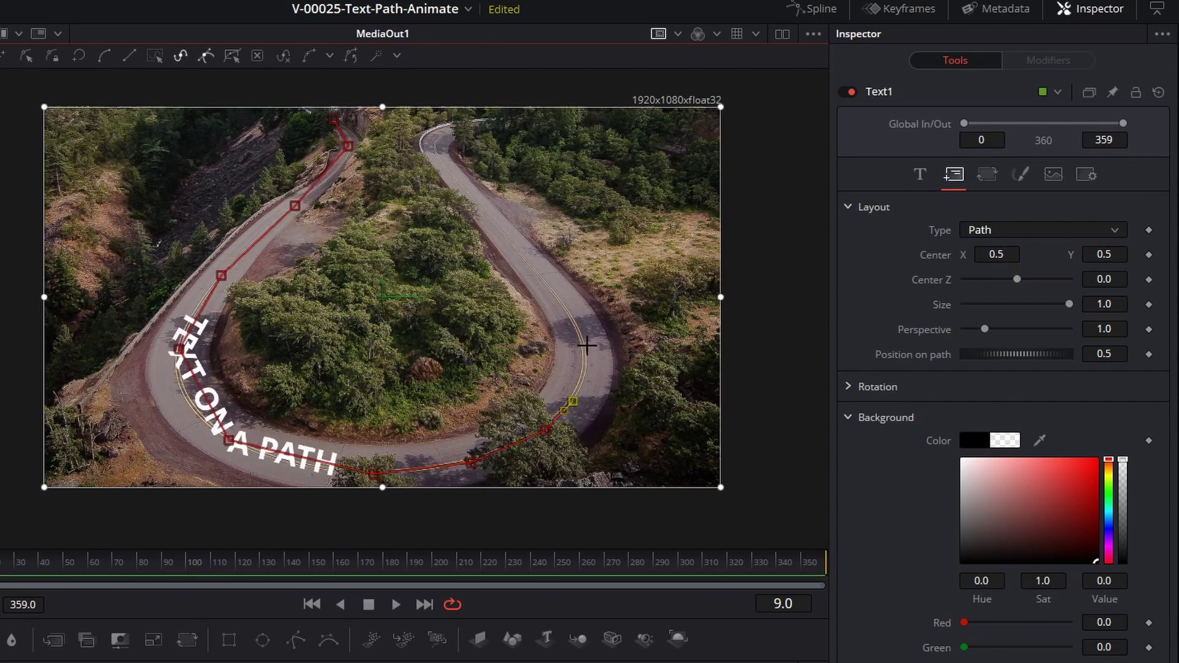
{"action": "left_click", "coordinate": [563, 300]}
{"action": "left_click", "coordinate": [522, 255]}
{"action": "left_click", "coordinate": [502, 233]}
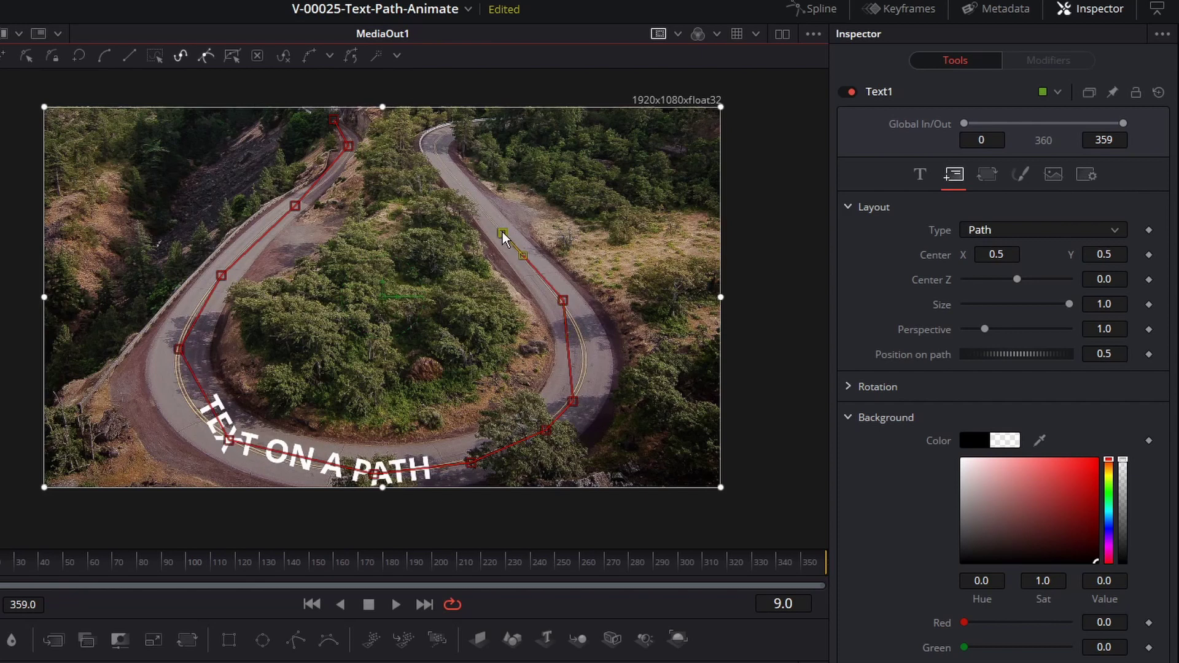
{"action": "left_click", "coordinate": [456, 177]}
{"action": "left_click", "coordinate": [437, 143]}
{"action": "left_click", "coordinate": [459, 125]}
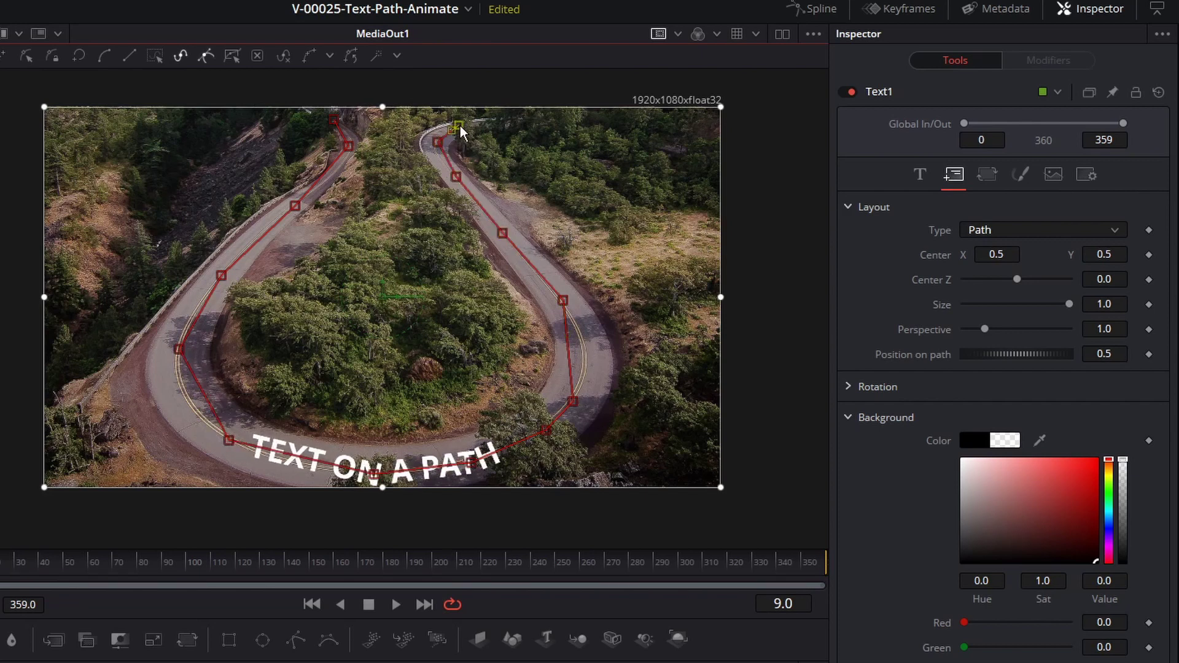
{"action": "left_click", "coordinate": [520, 124]}
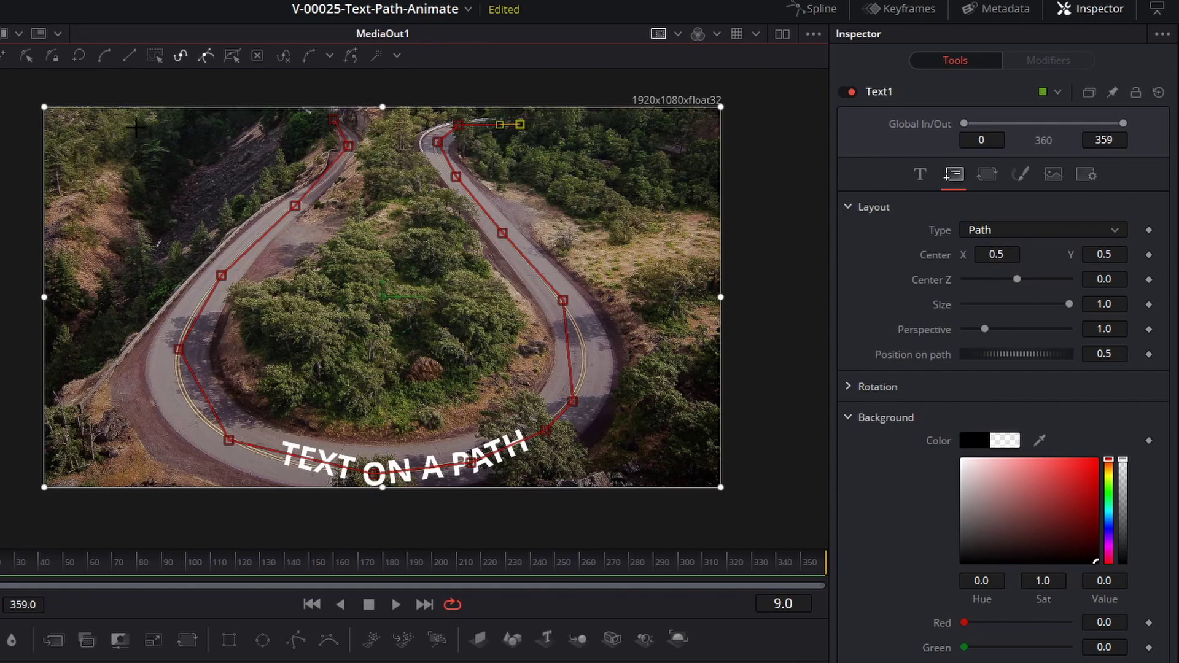
Select all path points, smooth them into curves with Shift+S, and nudge a point onto the road
{"action": "left_click", "coordinate": [156, 57]}
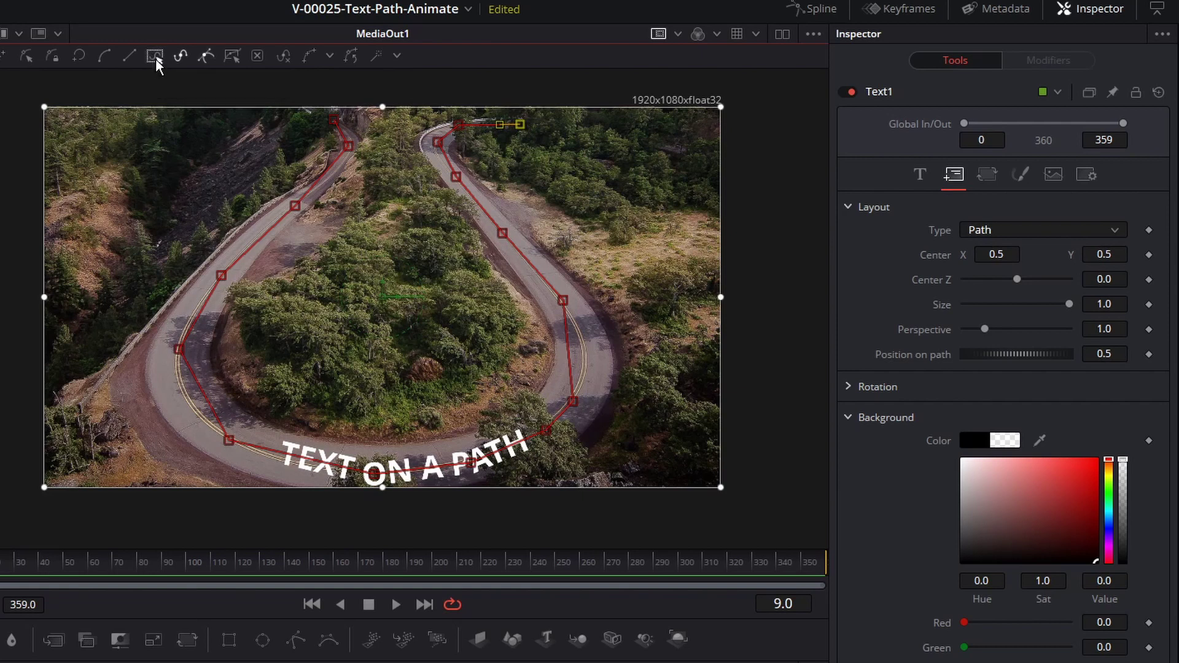
{"action": "left_click", "coordinate": [105, 55]}
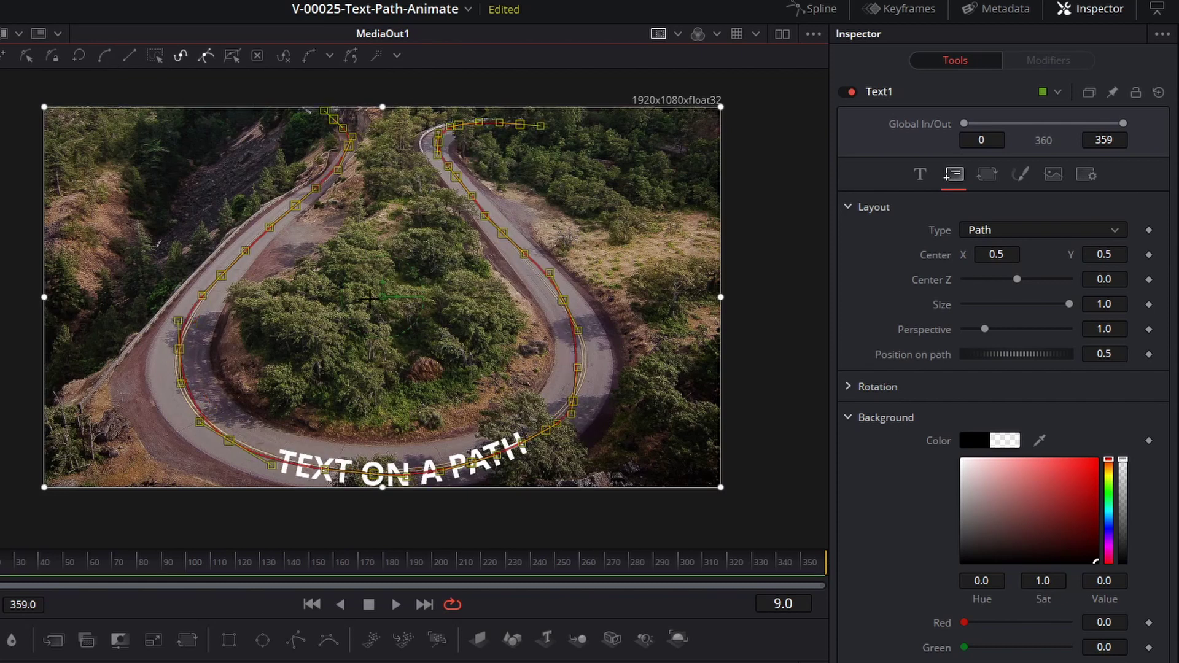
{"action": "left_click_drag", "start_coordinate": [1038, 354], "coordinate": [1018, 340]}
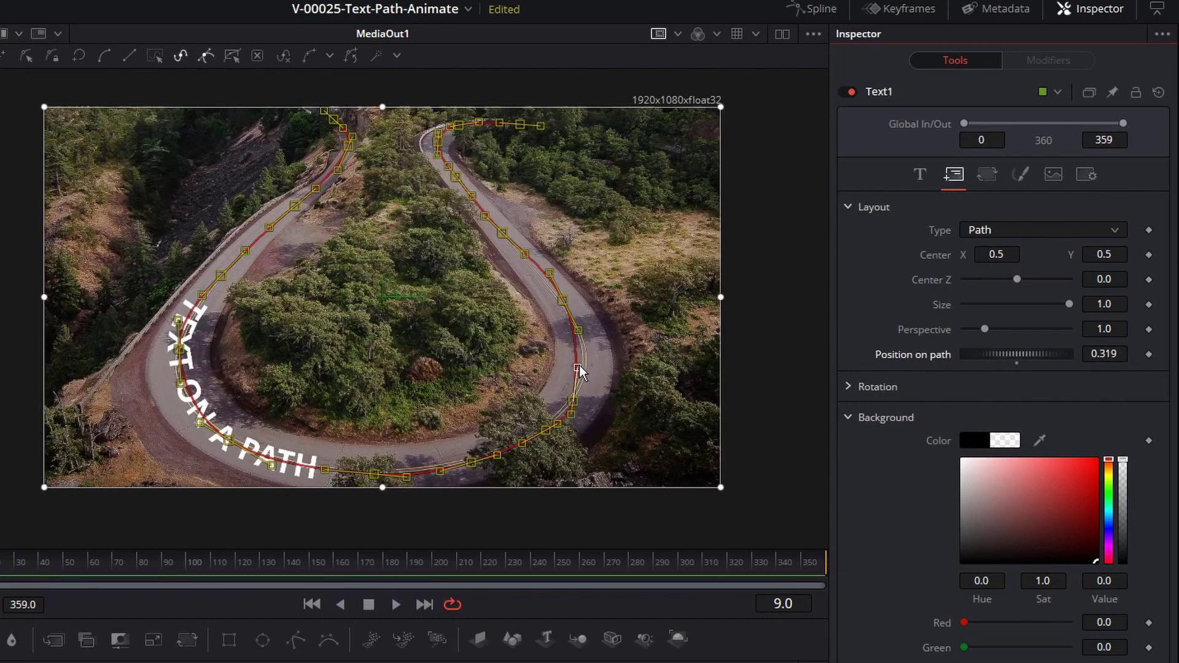
{"action": "left_click_drag", "start_coordinate": [579, 367], "coordinate": [592, 367]}
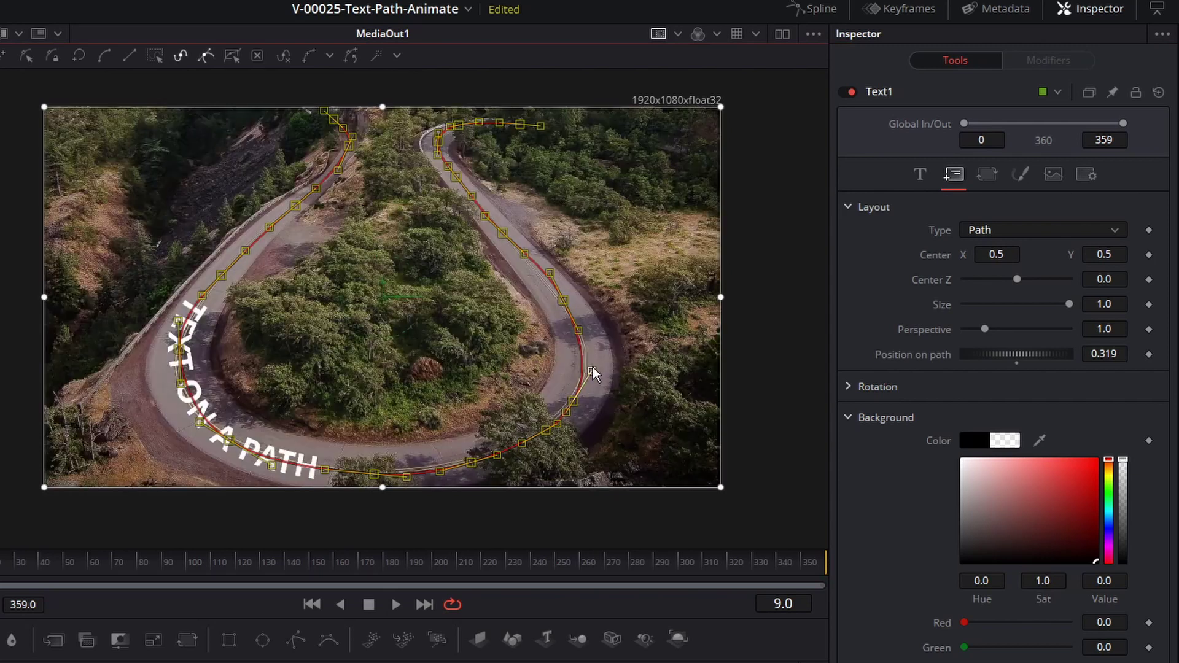
{"action": "left_click", "coordinate": [579, 331]}
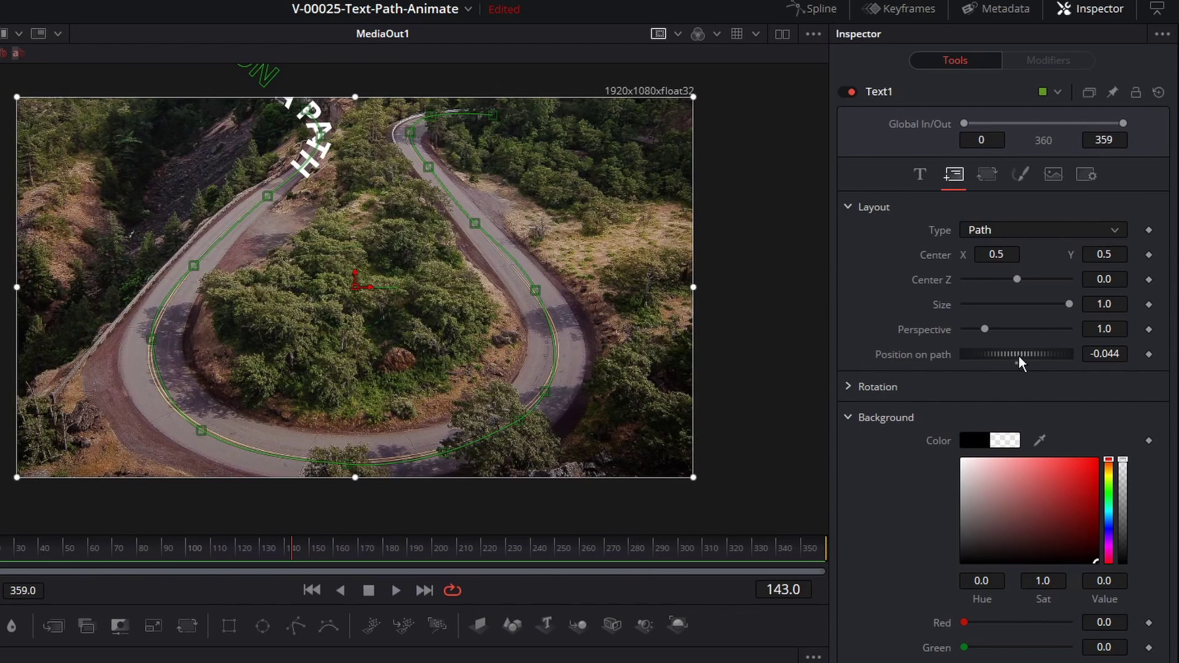
Slide TEXT ON A PATH along the path to Position on path 0.977
{"action": "left_click_drag", "start_coordinate": [1019, 356], "coordinate": [947, 359]}
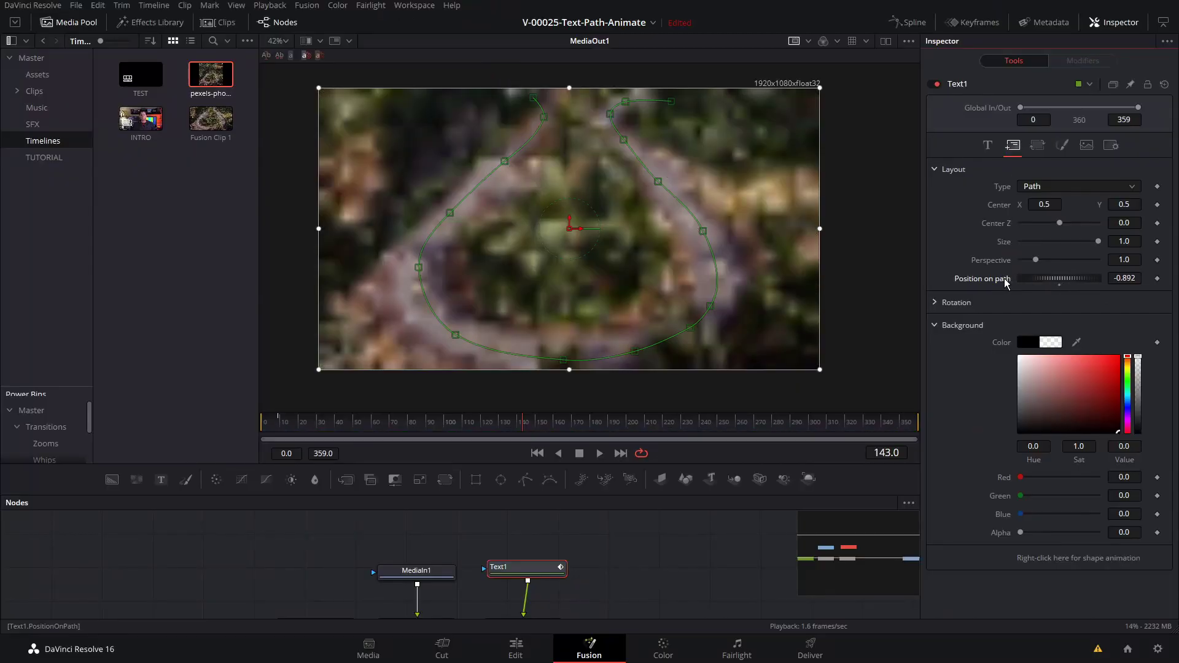
{"action": "left_click_drag", "start_coordinate": [1076, 280], "coordinate": [1106, 269]}
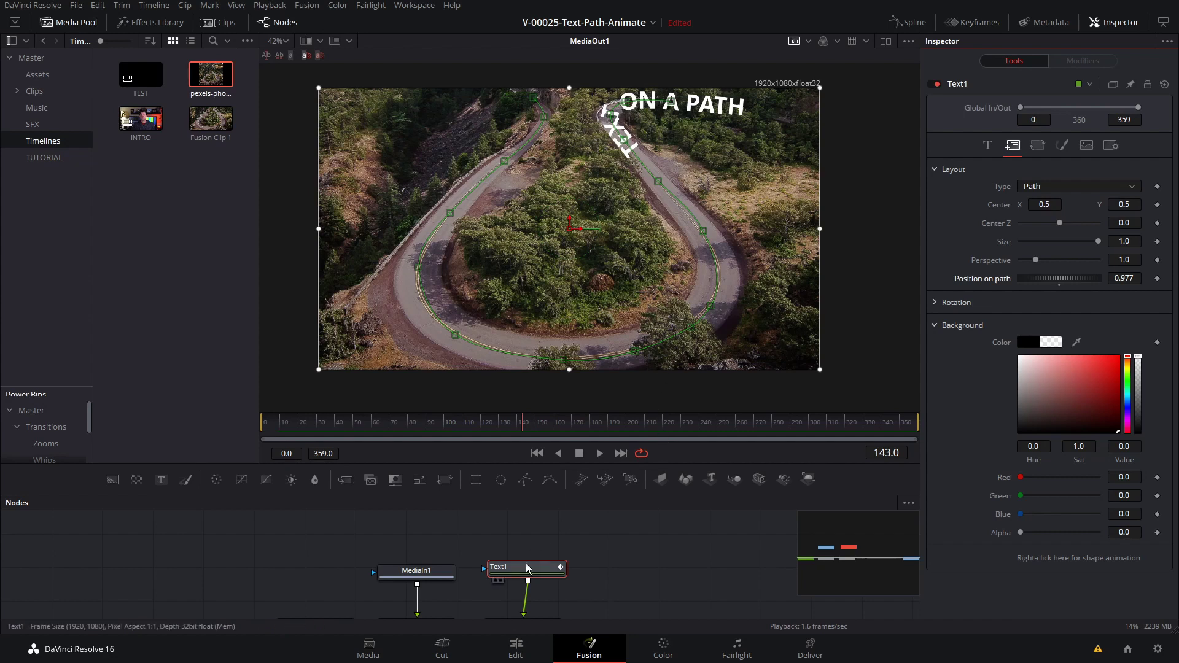
{"action": "left_click_drag", "start_coordinate": [528, 566], "coordinate": [528, 567]}
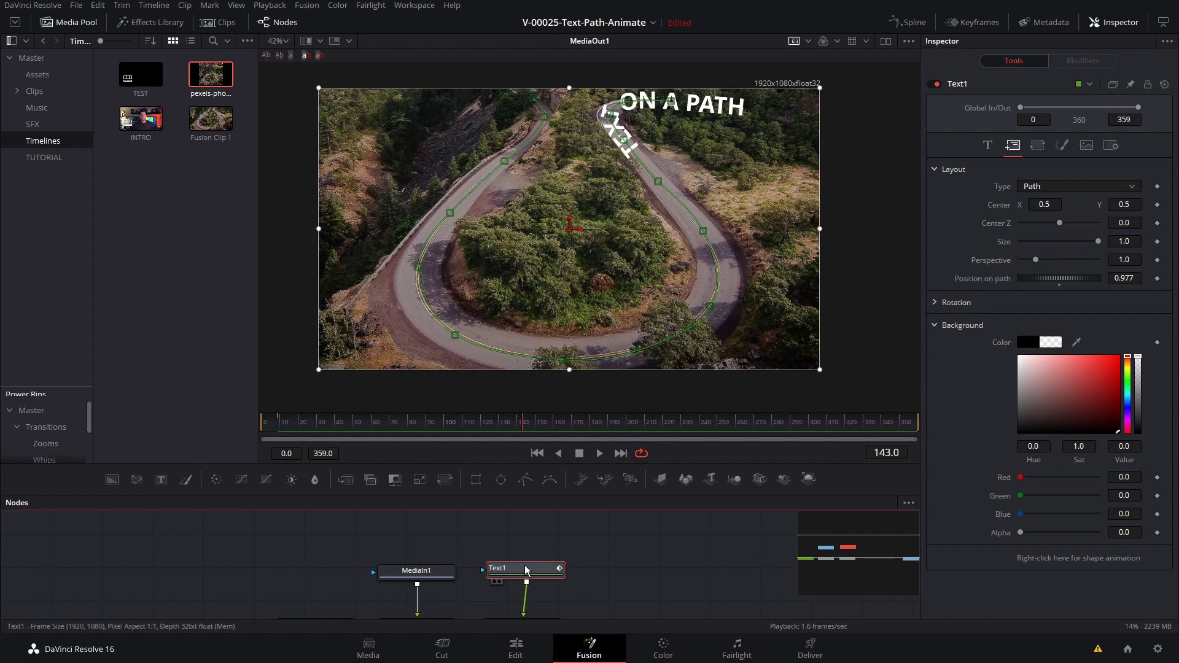
Add a Polygon mask to Text1 and trace it down the road's left side and below its lower edge
{"action": "left_click", "coordinate": [525, 480]}
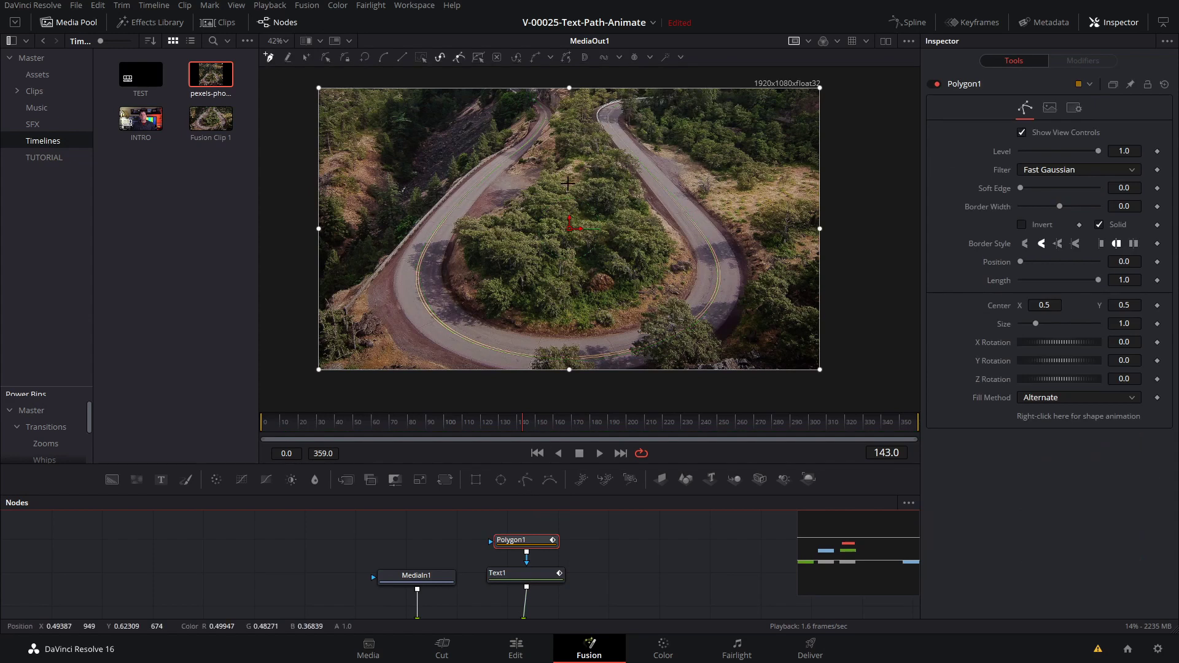
{"action": "left_click", "coordinate": [554, 77]}
{"action": "left_click", "coordinate": [521, 111]}
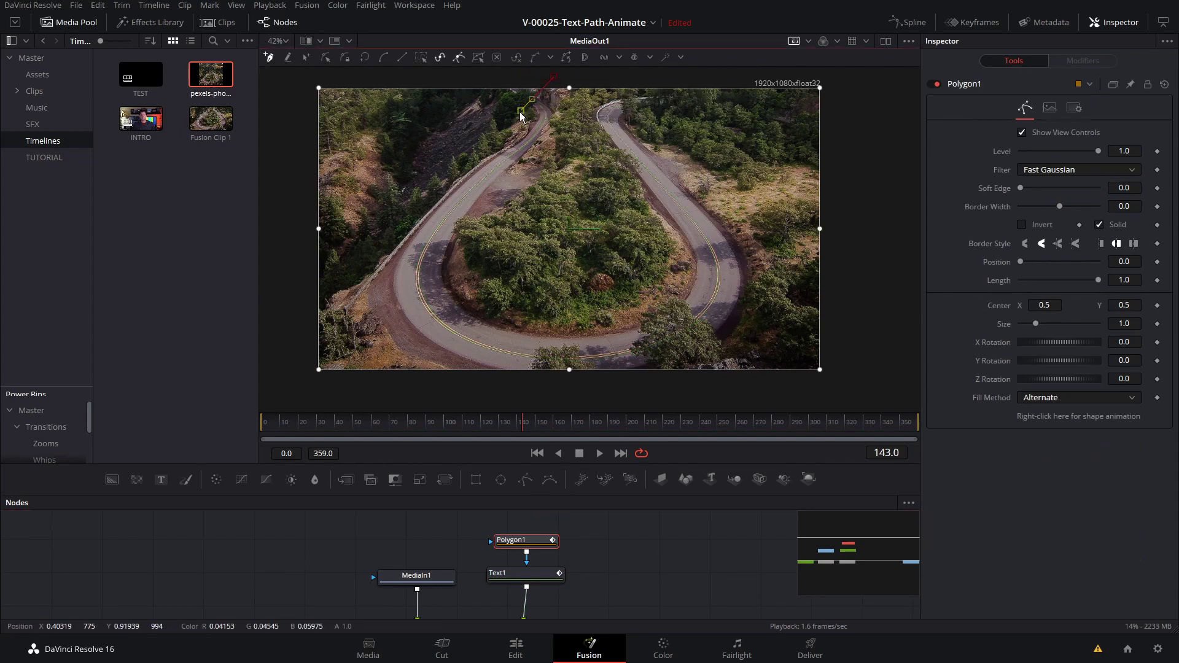
{"action": "left_click", "coordinate": [416, 173]}
{"action": "left_click", "coordinate": [392, 214]}
{"action": "left_click", "coordinate": [381, 233]}
{"action": "left_click", "coordinate": [388, 319]}
{"action": "left_click", "coordinate": [423, 390]}
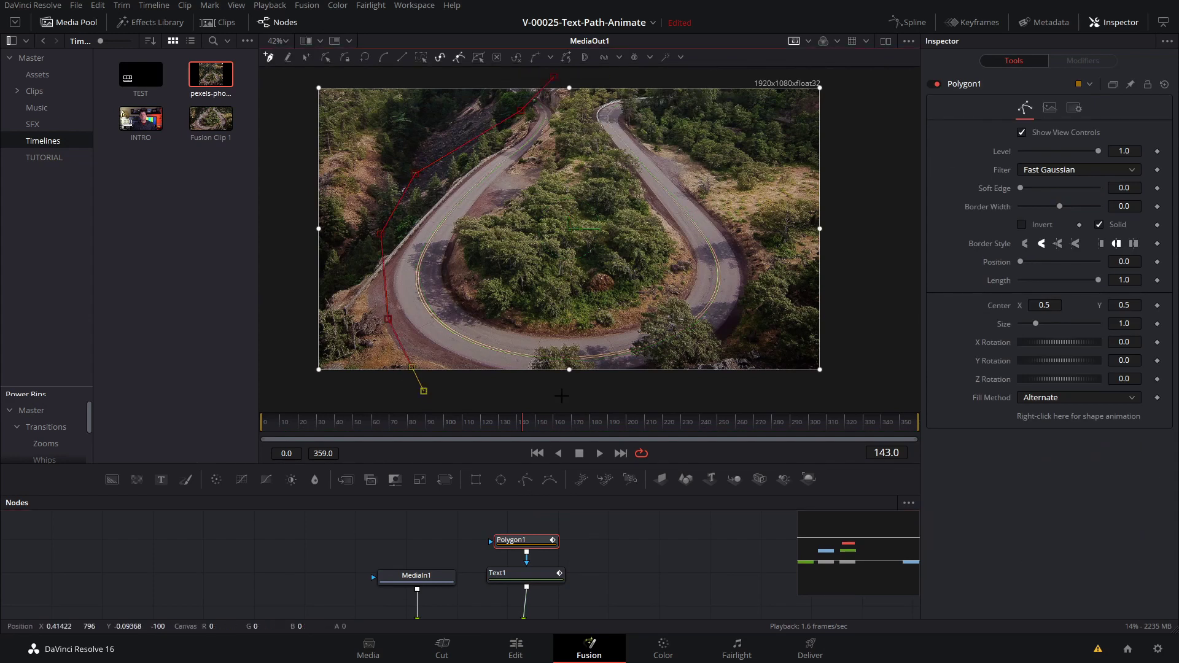
{"action": "left_click", "coordinate": [701, 398]}
{"action": "left_click", "coordinate": [750, 370]}
{"action": "left_click", "coordinate": [773, 357]}
Continue the outline up the right side and along the top, close it, and set soft edge to about 0.02
{"action": "left_click", "coordinate": [794, 258]}
{"action": "left_click", "coordinate": [741, 164]}
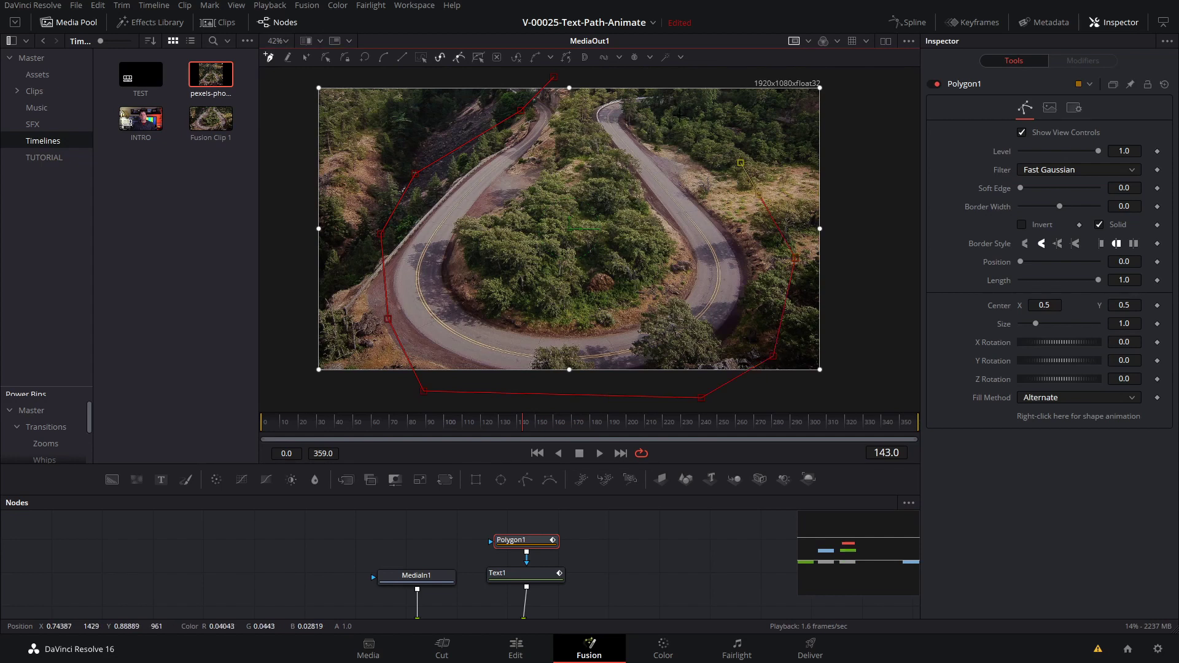
{"action": "left_click", "coordinate": [678, 114]}
{"action": "left_click", "coordinate": [660, 102]}
{"action": "left_click", "coordinate": [650, 96]}
{"action": "left_click", "coordinate": [631, 80]}
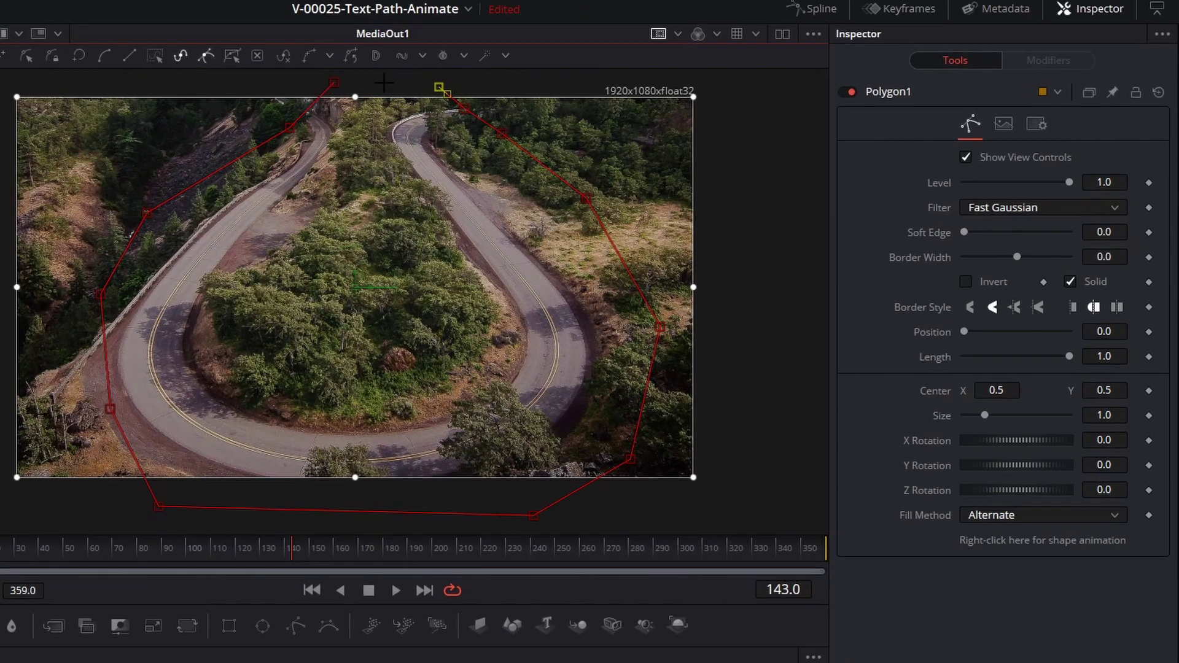
{"action": "left_click", "coordinate": [602, 78]}
{"action": "left_click", "coordinate": [589, 77]}
{"action": "left_click", "coordinate": [335, 82]}
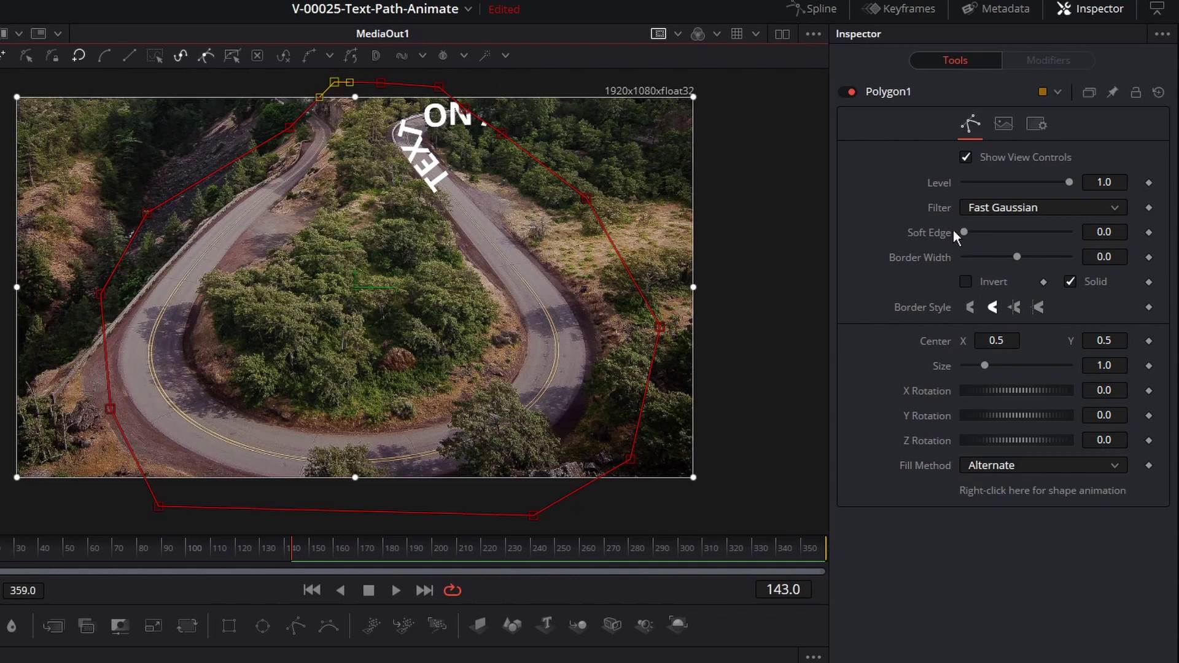
{"action": "left_click_drag", "start_coordinate": [962, 234], "coordinate": [974, 231]}
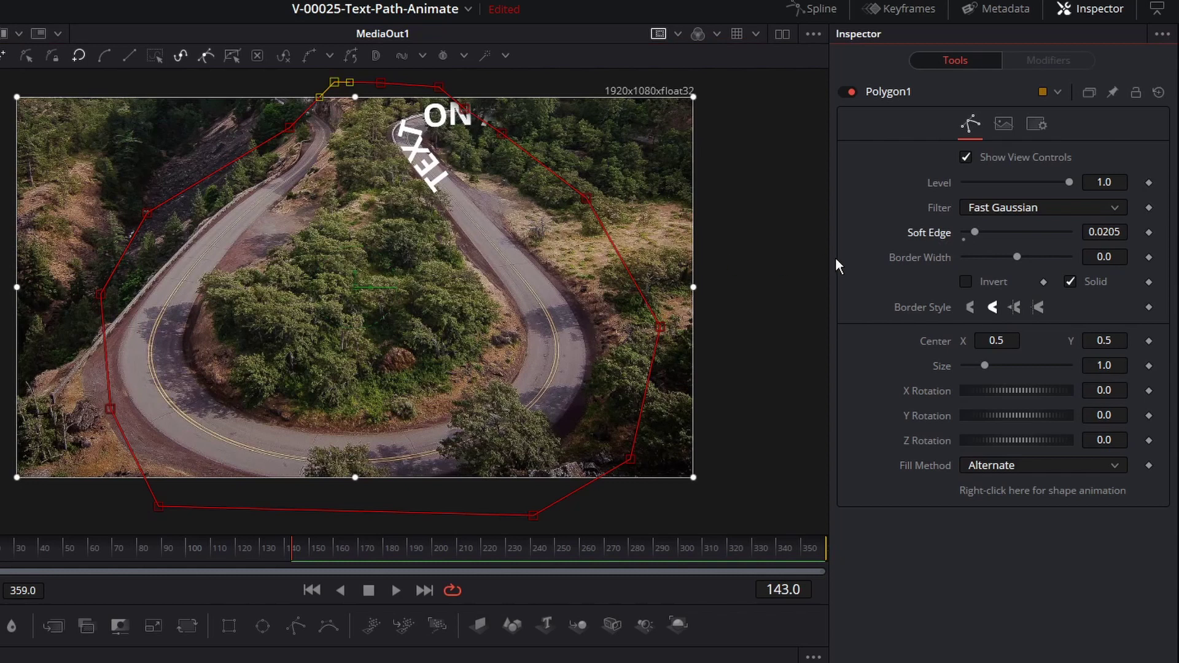
Keyframe Text1's position on path from the path start to 1.085 at frame 120, then play it back
{"action": "left_click", "coordinate": [692, 431]}
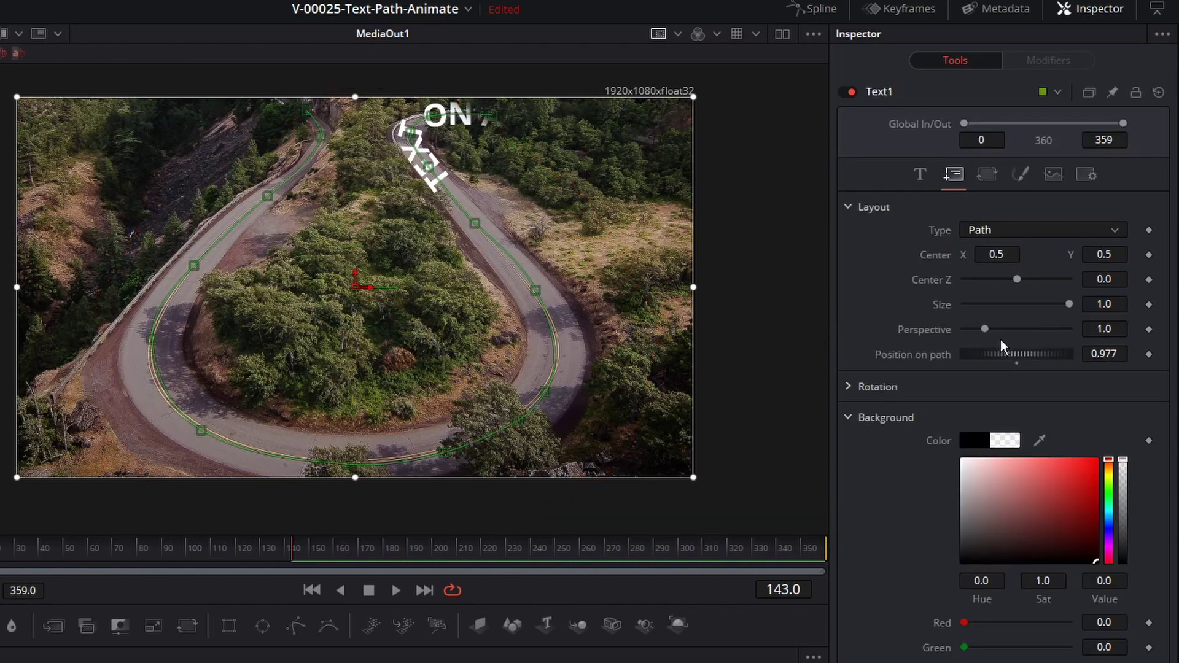
{"action": "left_click_drag", "start_coordinate": [1015, 352], "coordinate": [904, 334]}
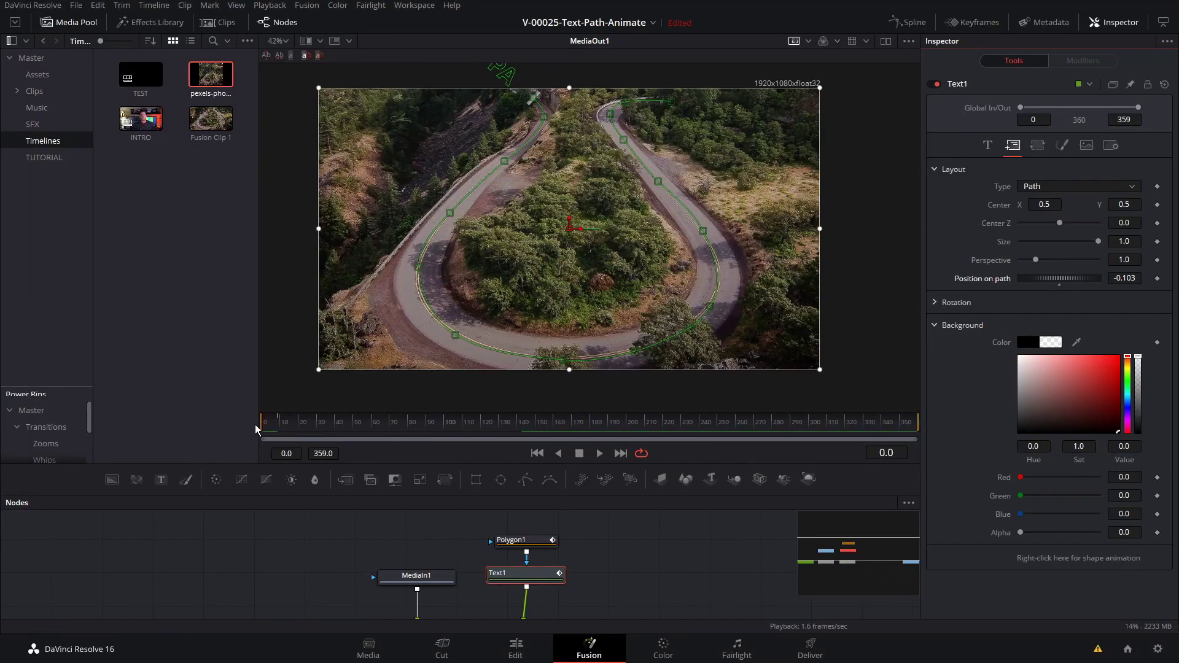
{"action": "left_click", "coordinate": [1158, 279]}
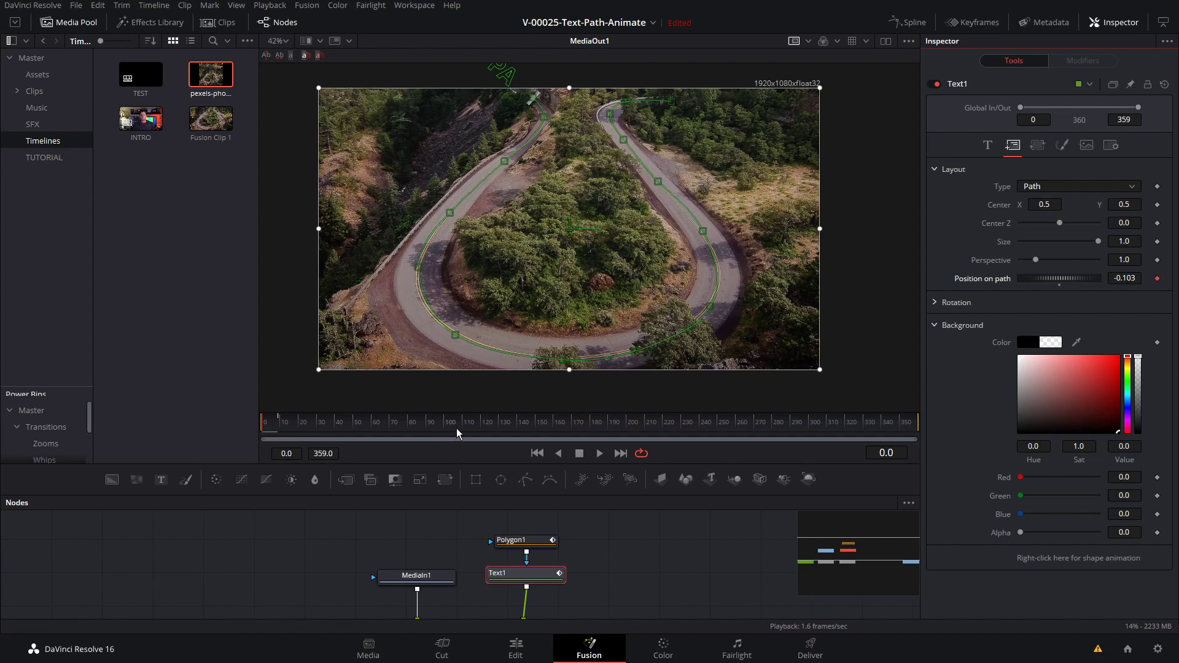
{"action": "left_click", "coordinate": [479, 430]}
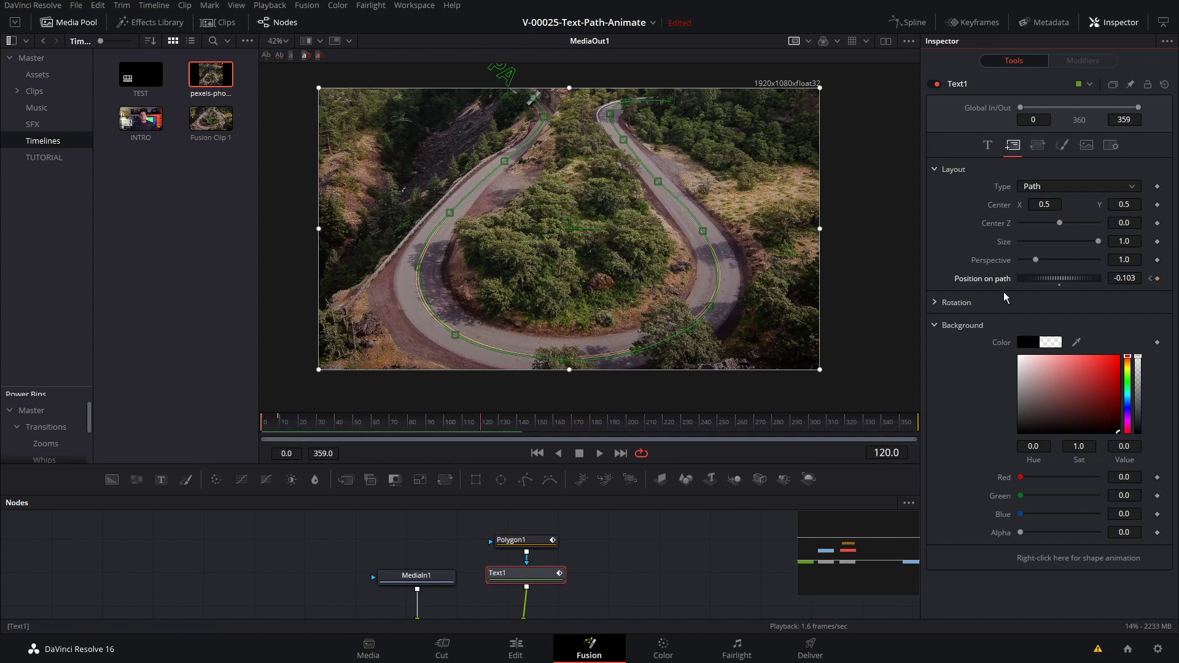
{"action": "left_click_drag", "start_coordinate": [1035, 281], "coordinate": [1135, 273]}
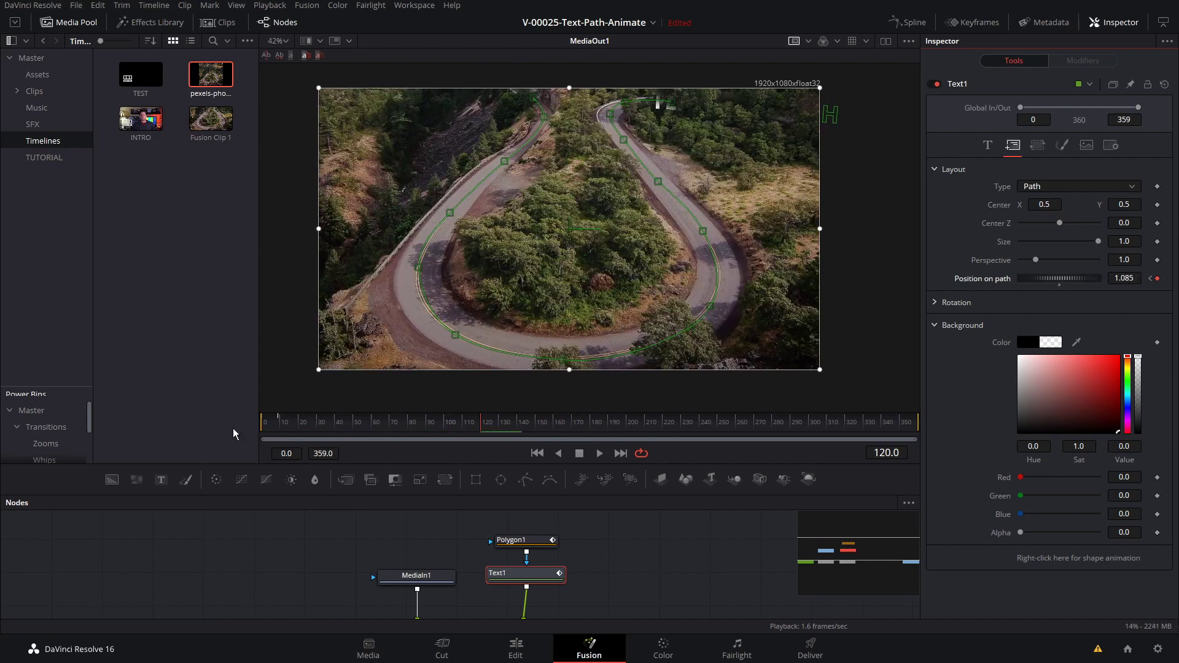
{"action": "left_click", "coordinate": [264, 424]}
{"action": "key", "text": "space"}
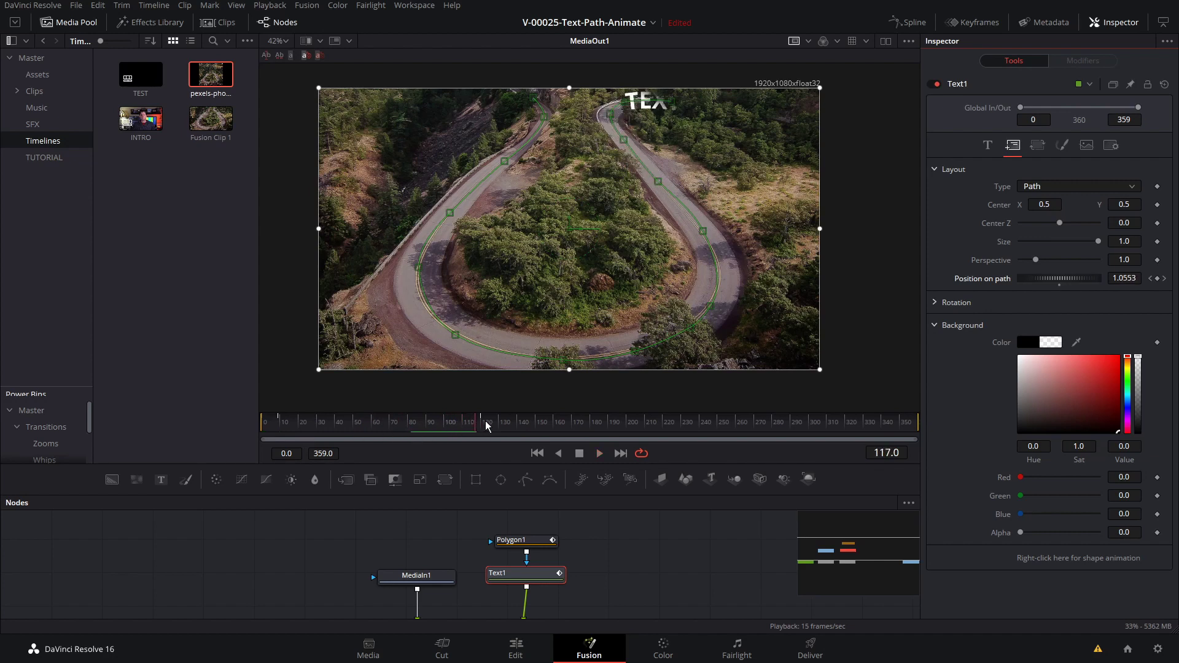
Show the Position on path curve in the Spline editor and scale its keyframes to end near frame 82
{"action": "left_click", "coordinate": [914, 23]}
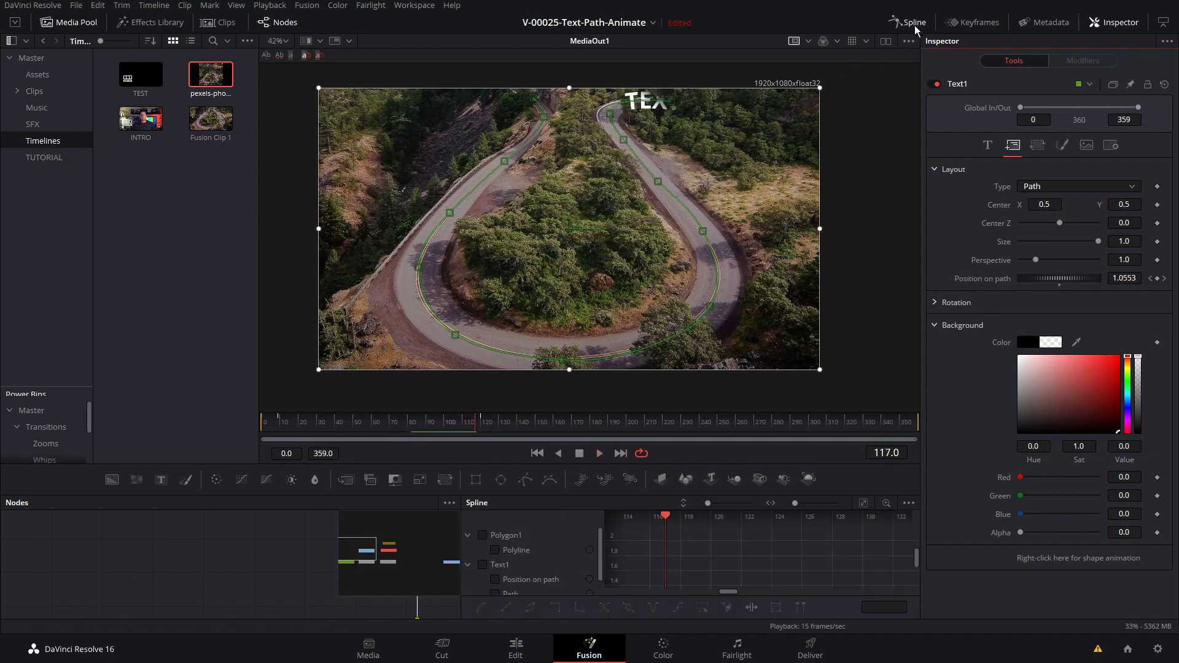
{"action": "left_click", "coordinate": [1169, 27]}
{"action": "left_click_drag", "start_coordinate": [488, 462], "coordinate": [487, 324]}
{"action": "scroll", "coordinate": [651, 205], "scroll_direction": "up", "scroll_amount": 2}
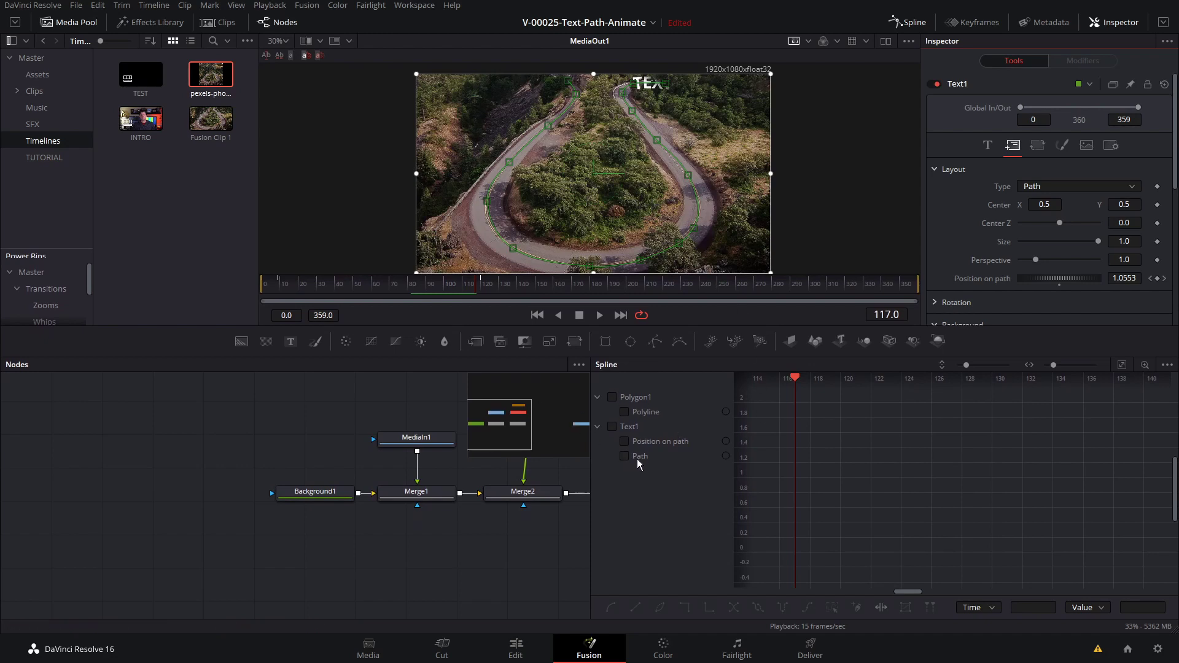
{"action": "left_click", "coordinate": [624, 441]}
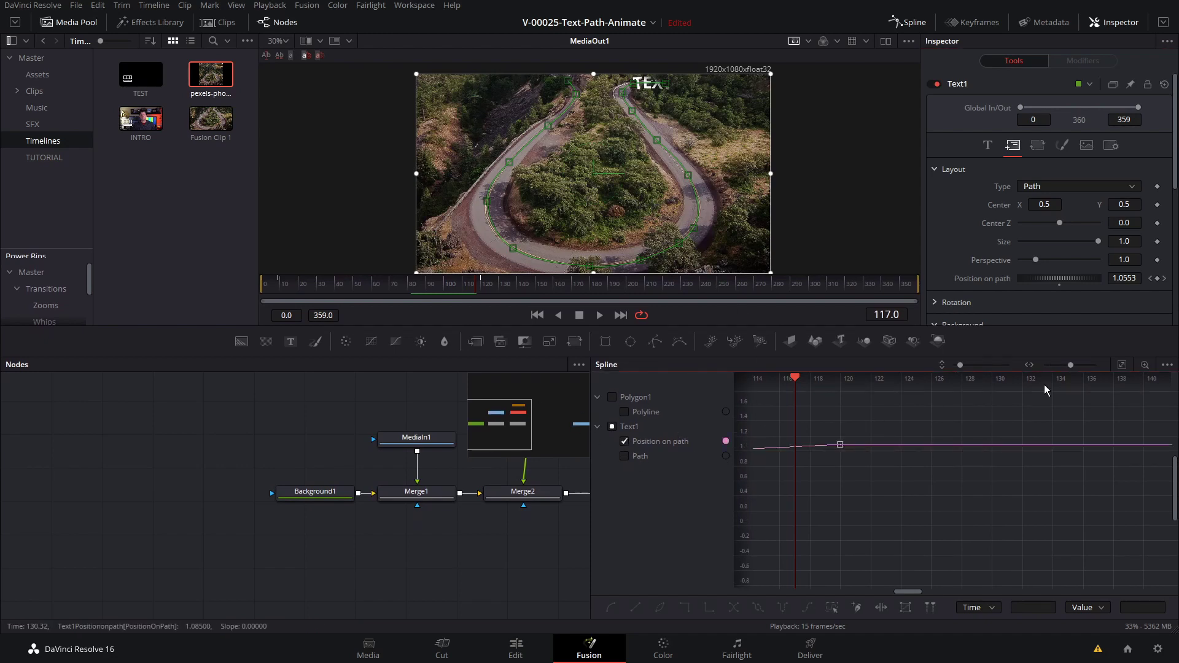
{"action": "left_click", "coordinate": [1123, 367]}
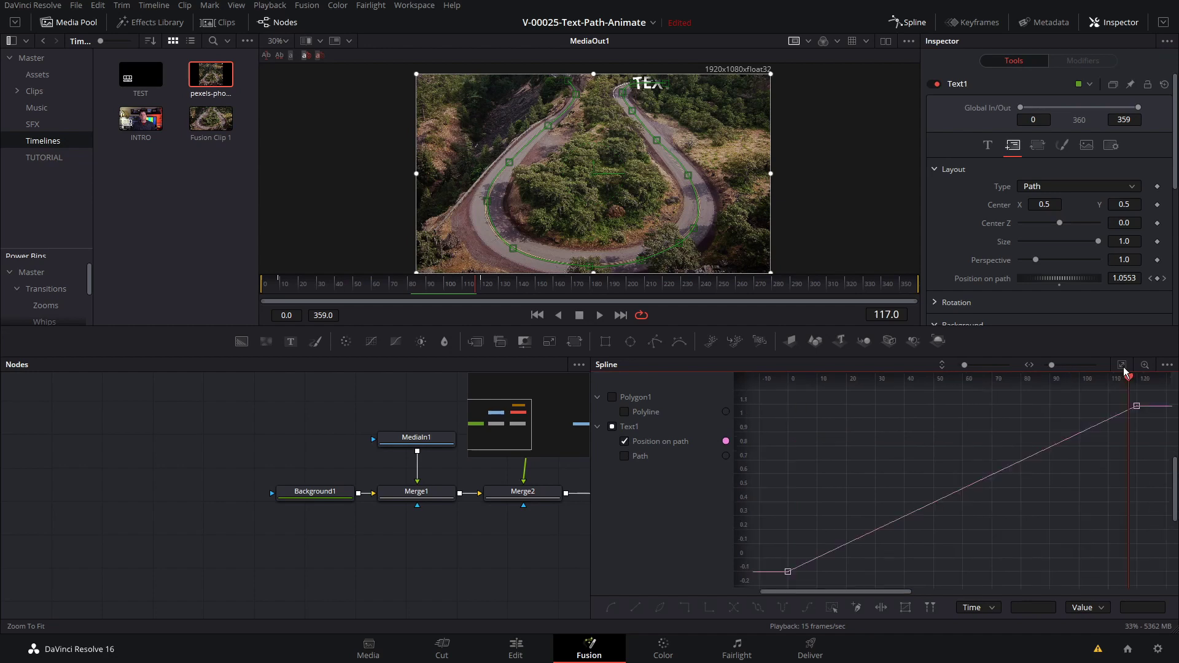
{"action": "left_click_drag", "start_coordinate": [1153, 398], "coordinate": [776, 580]}
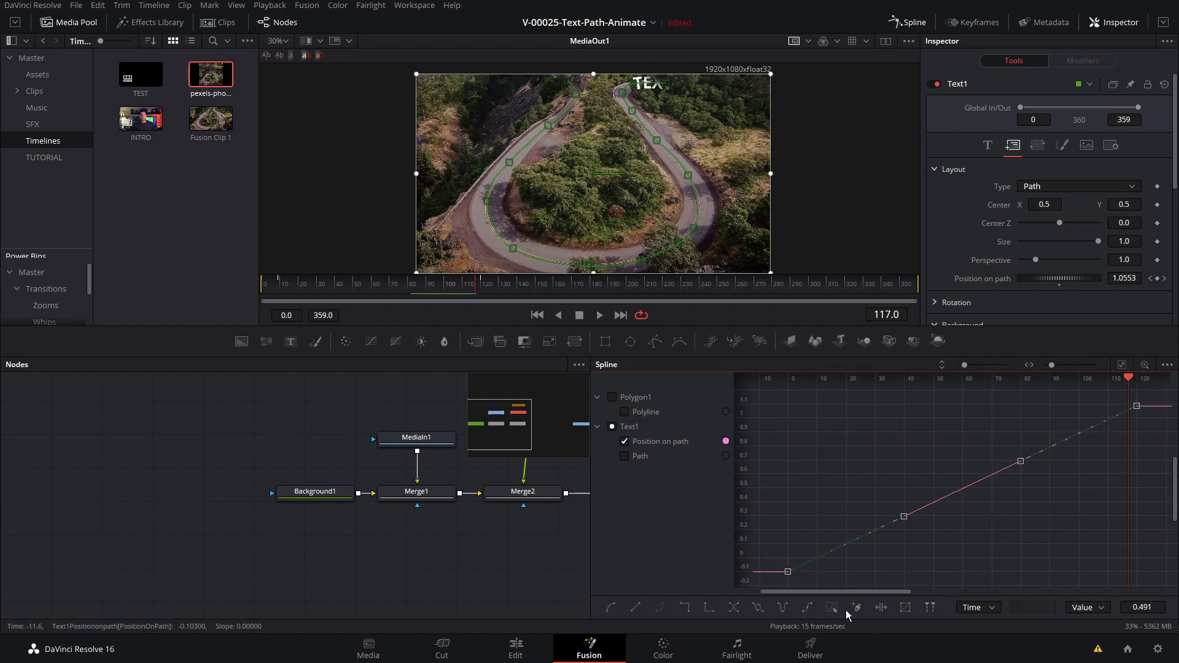
{"action": "left_click", "coordinate": [907, 609]}
{"action": "left_click_drag", "start_coordinate": [1138, 489], "coordinate": [1029, 490]}
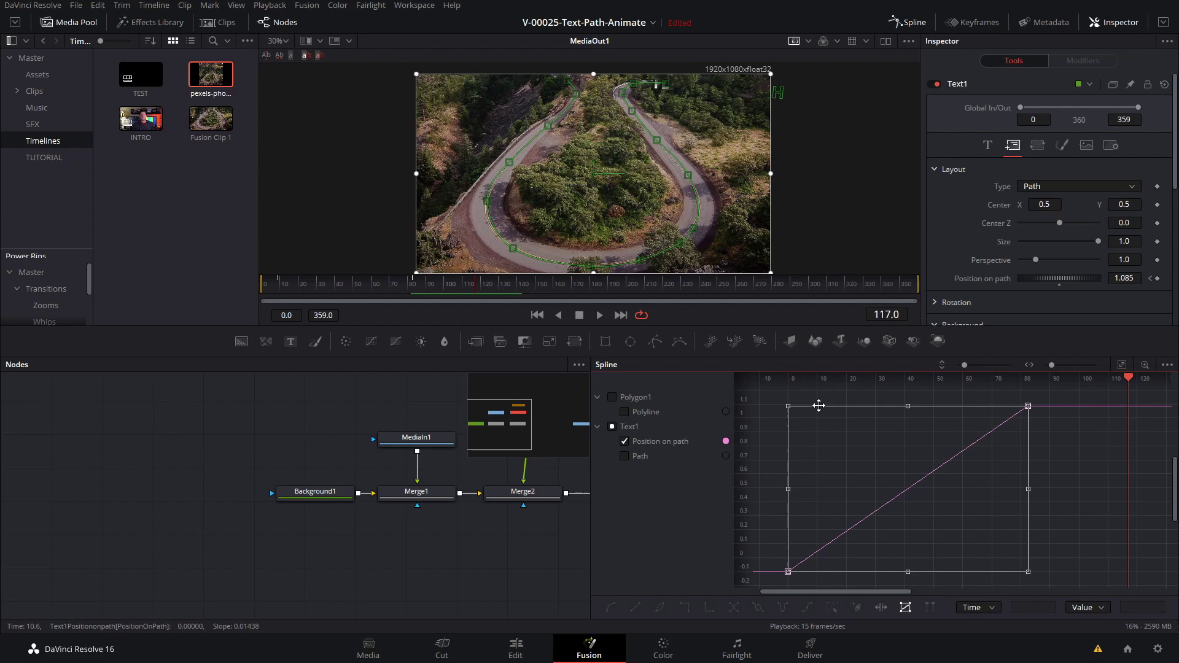
Preview, then compress the keys further so the animation ends around frame 60, and replay
{"action": "left_click", "coordinate": [253, 283]}
{"action": "key", "text": "space"}
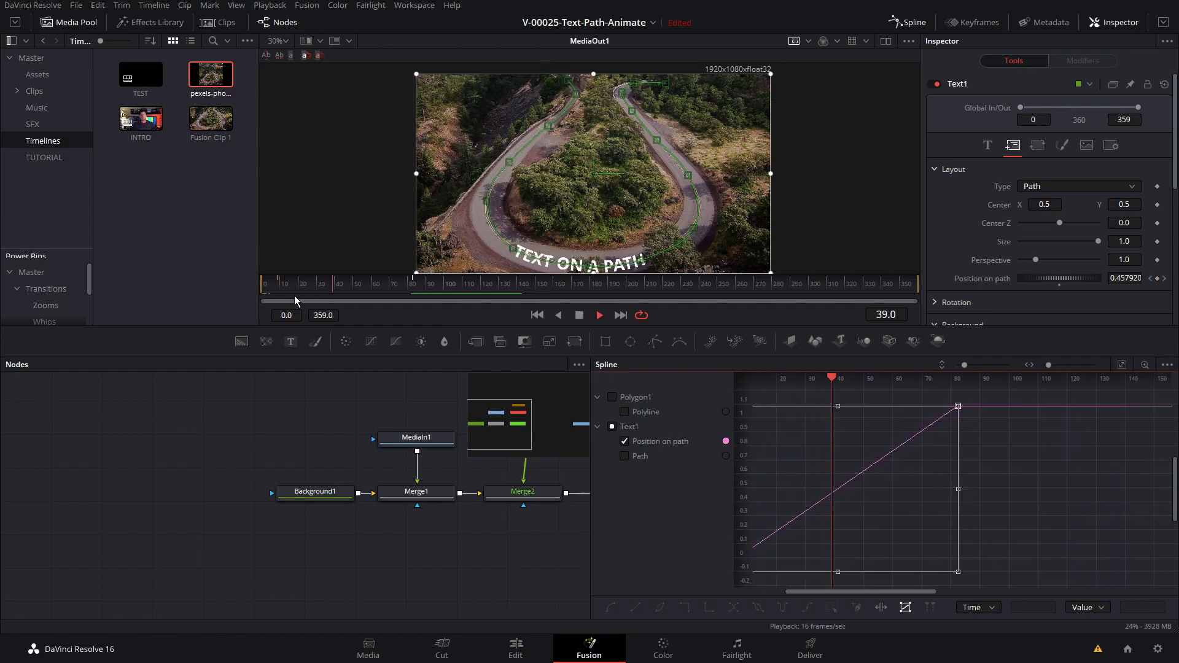
{"action": "key", "text": "space"}
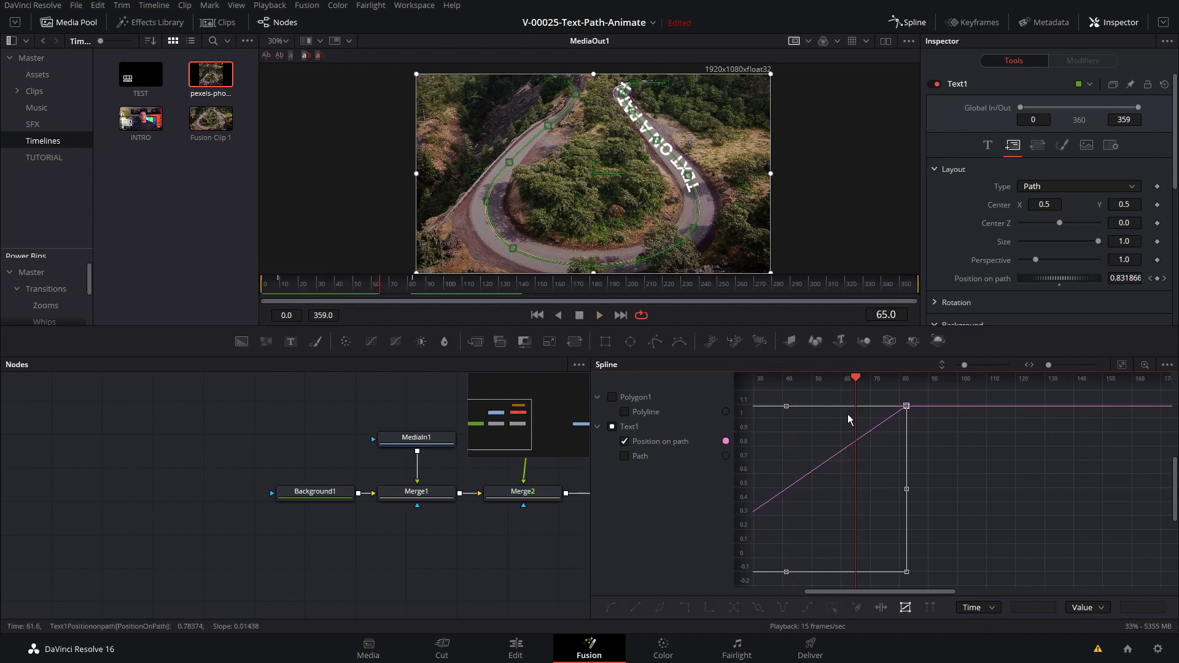
{"action": "left_click_drag", "start_coordinate": [907, 490], "coordinate": [849, 489]}
{"action": "left_click_drag", "start_coordinate": [882, 591], "coordinate": [813, 585]}
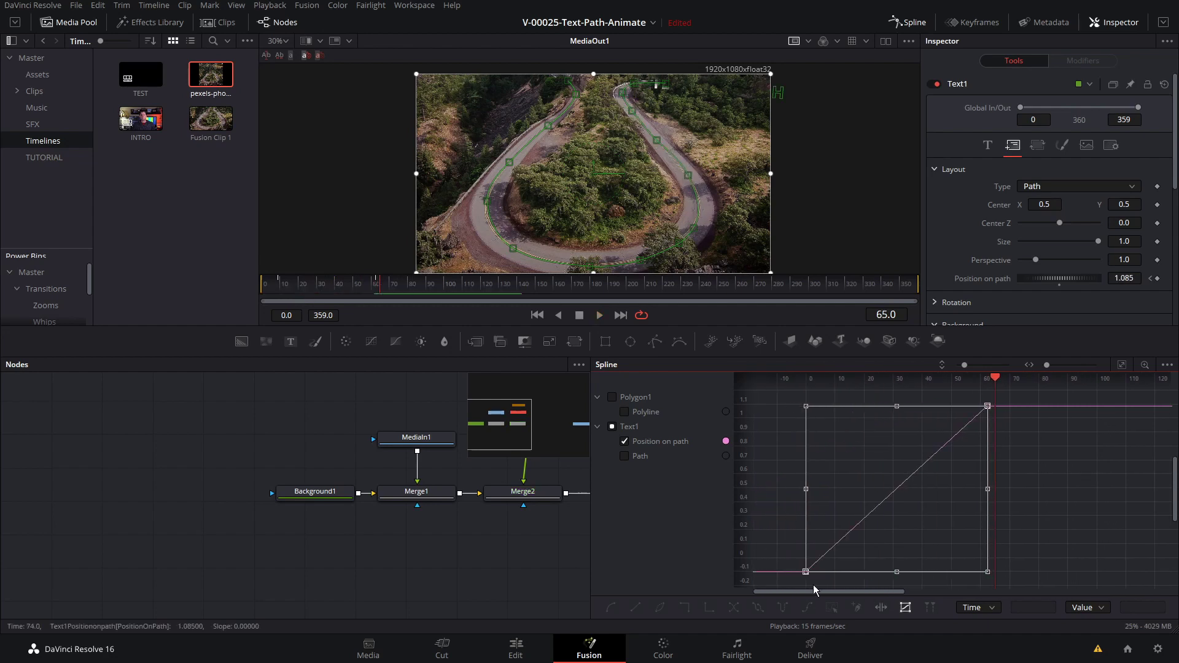
{"action": "left_click_drag", "start_coordinate": [459, 287], "coordinate": [254, 286]}
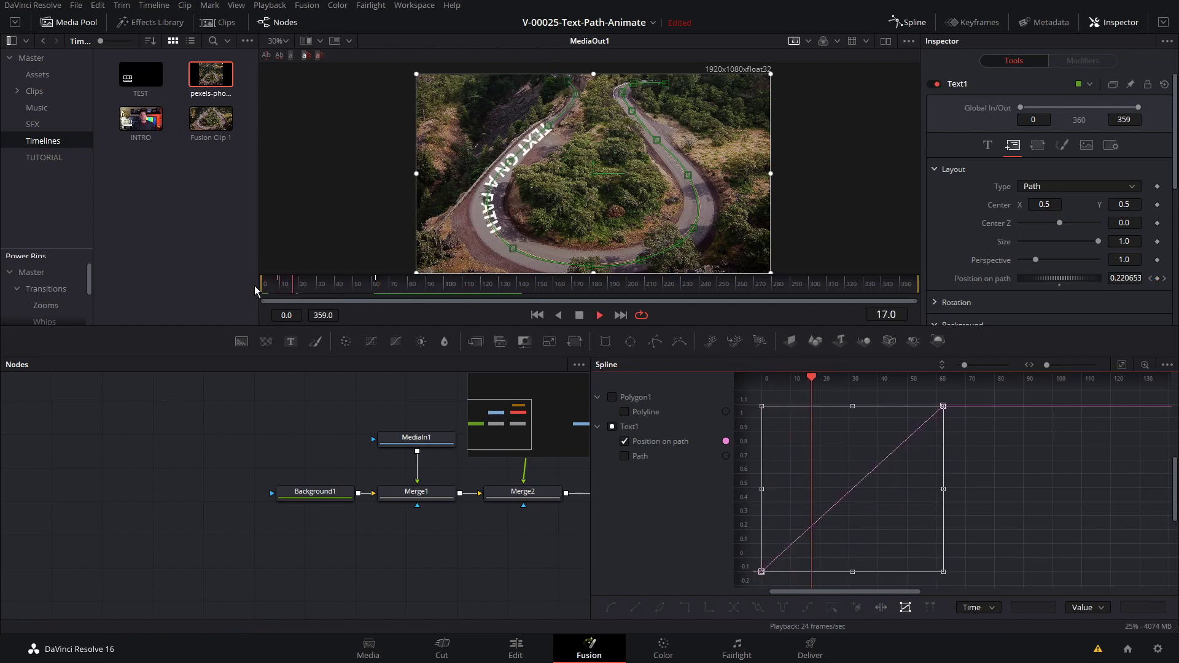
{"action": "key", "text": "space"}
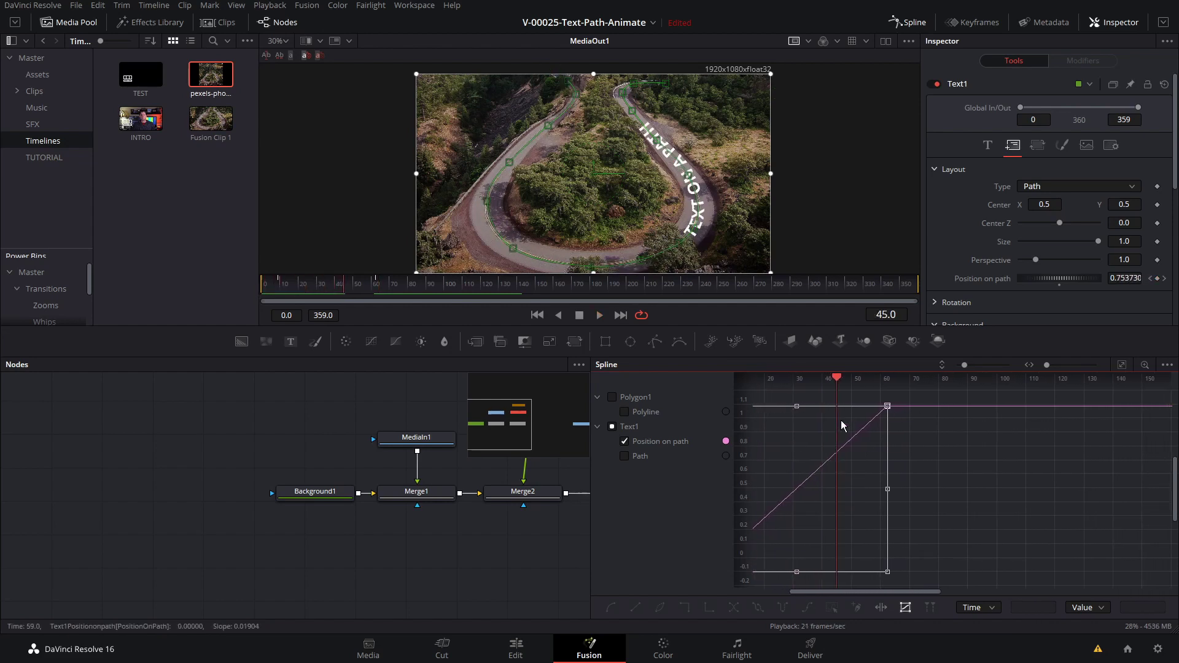
{"action": "left_click", "coordinate": [903, 610]}
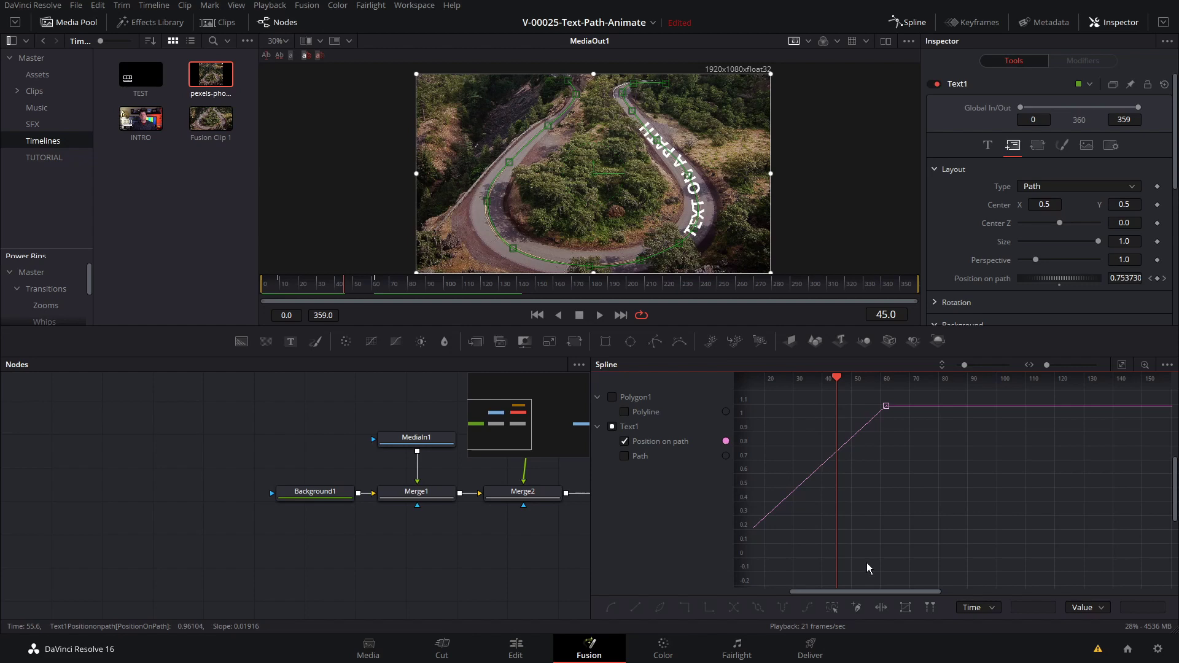
Make all Position on path keys smooth and reshape the bezier handles at frames 0 and 60
{"action": "left_click_drag", "start_coordinate": [863, 596], "coordinate": [830, 591]}
{"action": "left_click", "coordinate": [797, 571]}
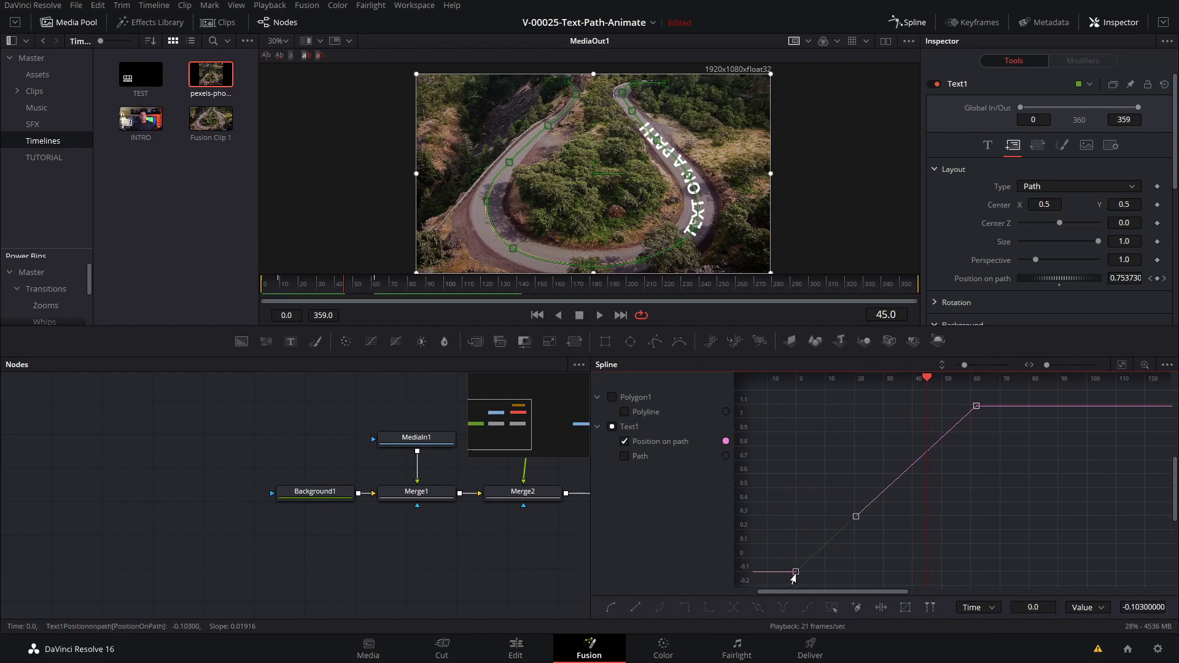
{"action": "left_click_drag", "start_coordinate": [991, 405], "coordinate": [773, 584]}
{"action": "left_click", "coordinate": [612, 608]}
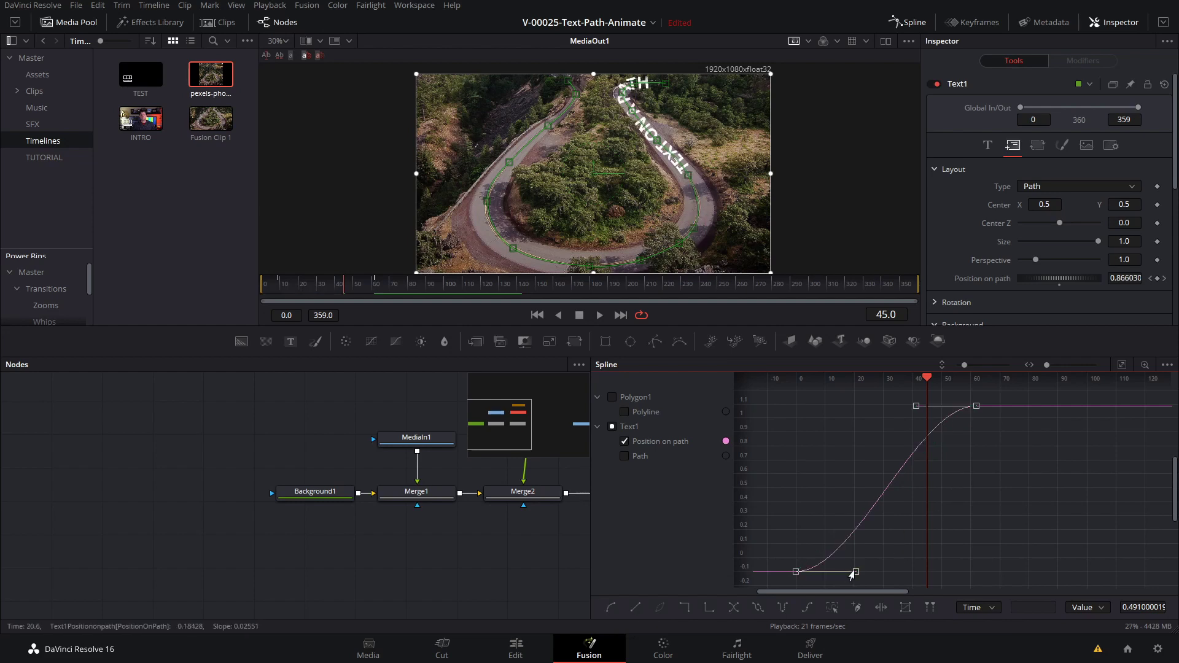
{"action": "left_click_drag", "start_coordinate": [852, 574], "coordinate": [795, 483]}
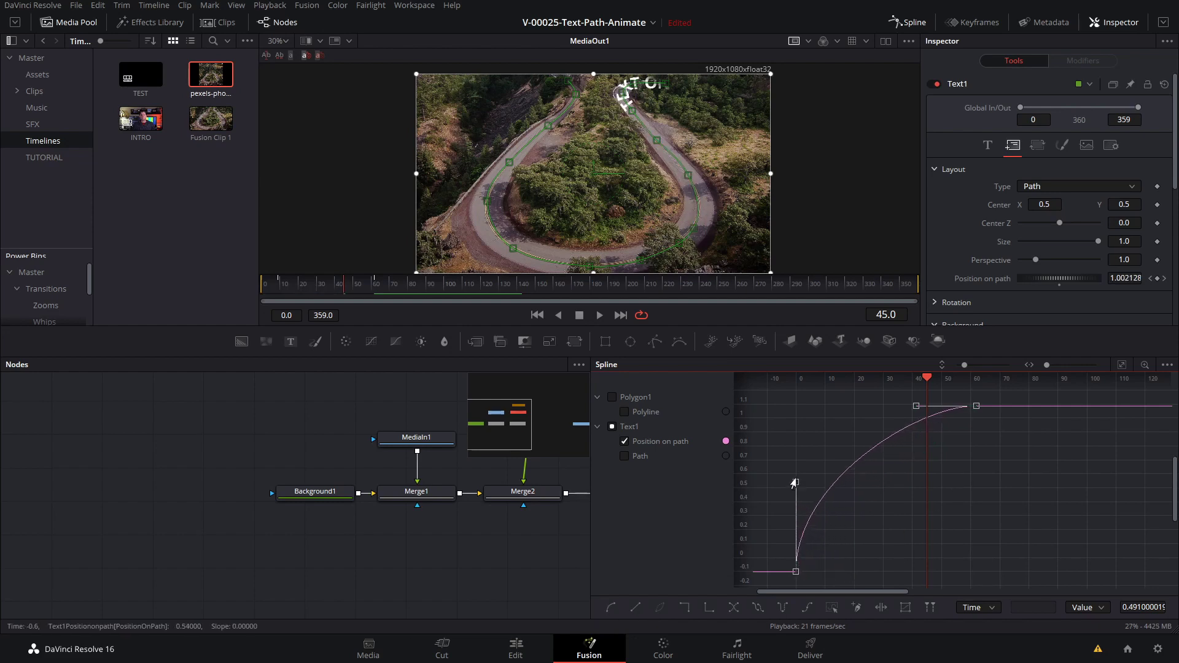
{"action": "left_click_drag", "start_coordinate": [916, 411], "coordinate": [978, 498]}
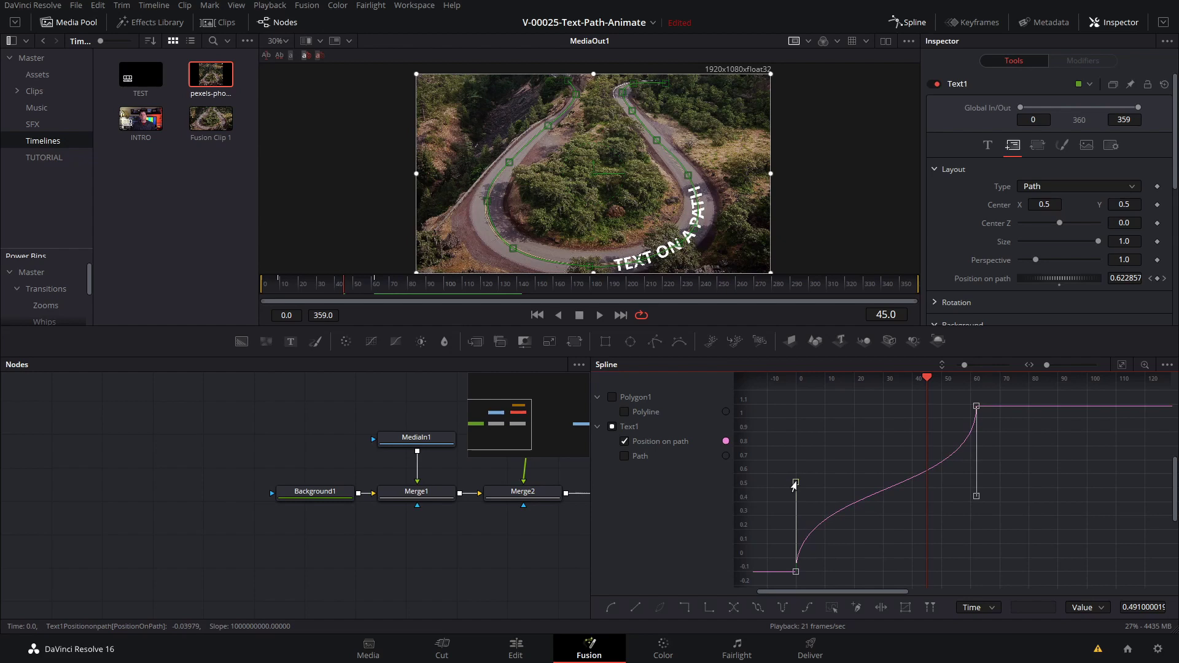
{"action": "left_click_drag", "start_coordinate": [794, 485], "coordinate": [794, 496]}
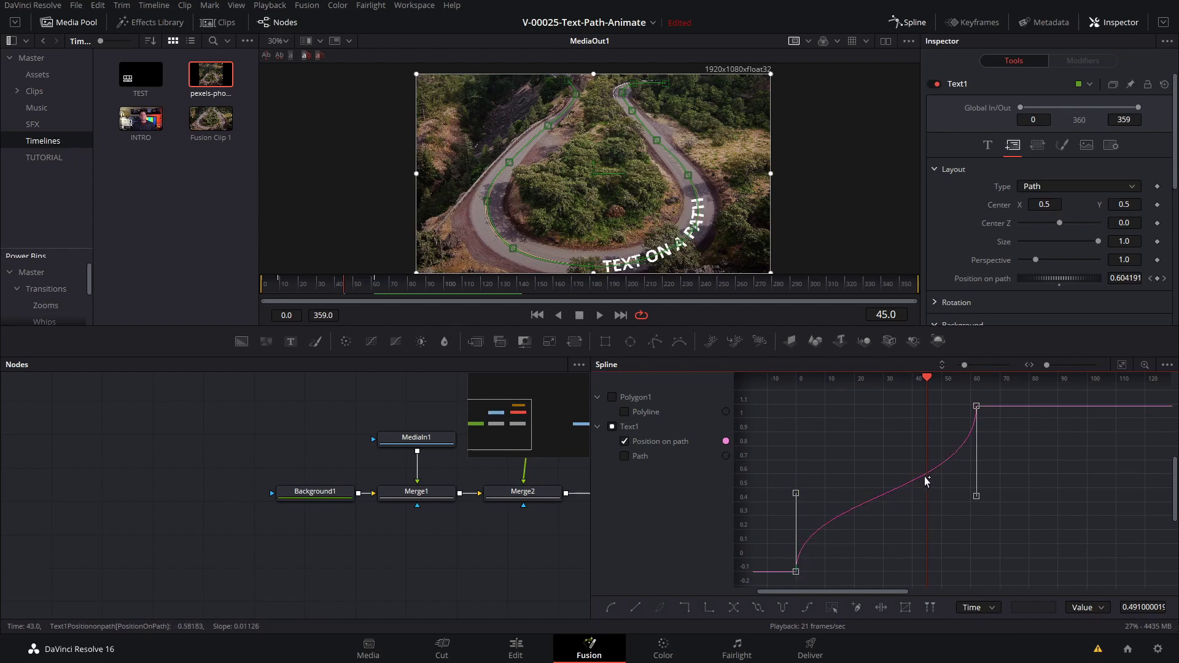
Replay, refine the frame 60 approach and lower the frame 0 easing to about 0.3, then replay again
{"action": "left_click", "coordinate": [265, 285]}
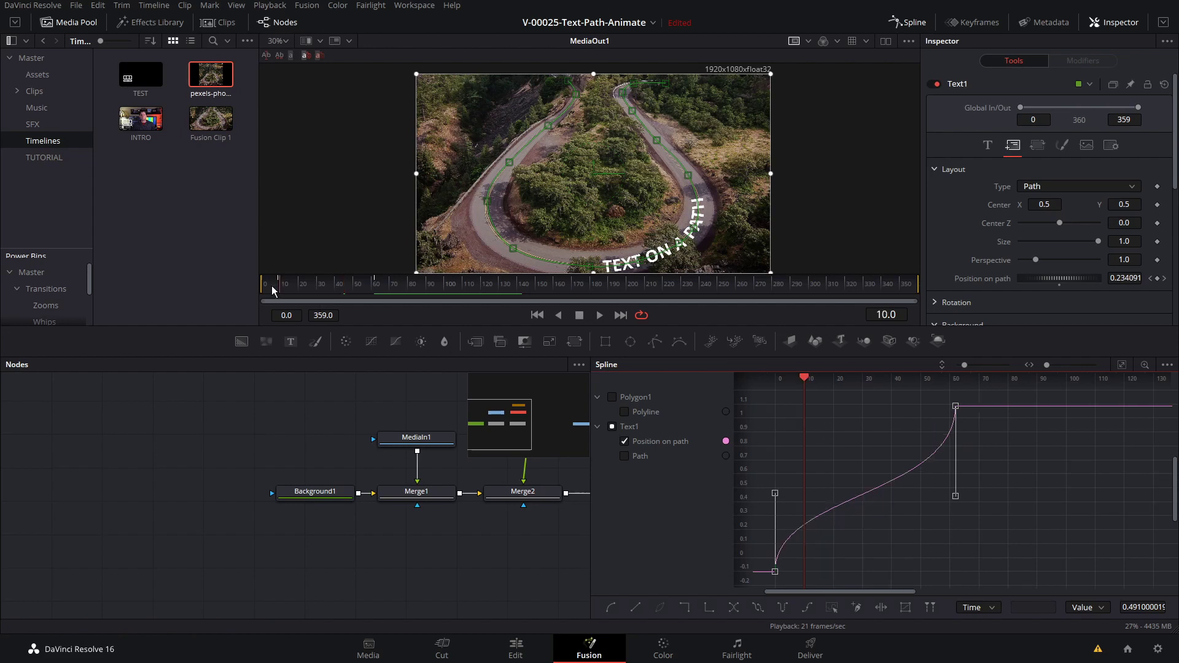
{"action": "key", "text": "space"}
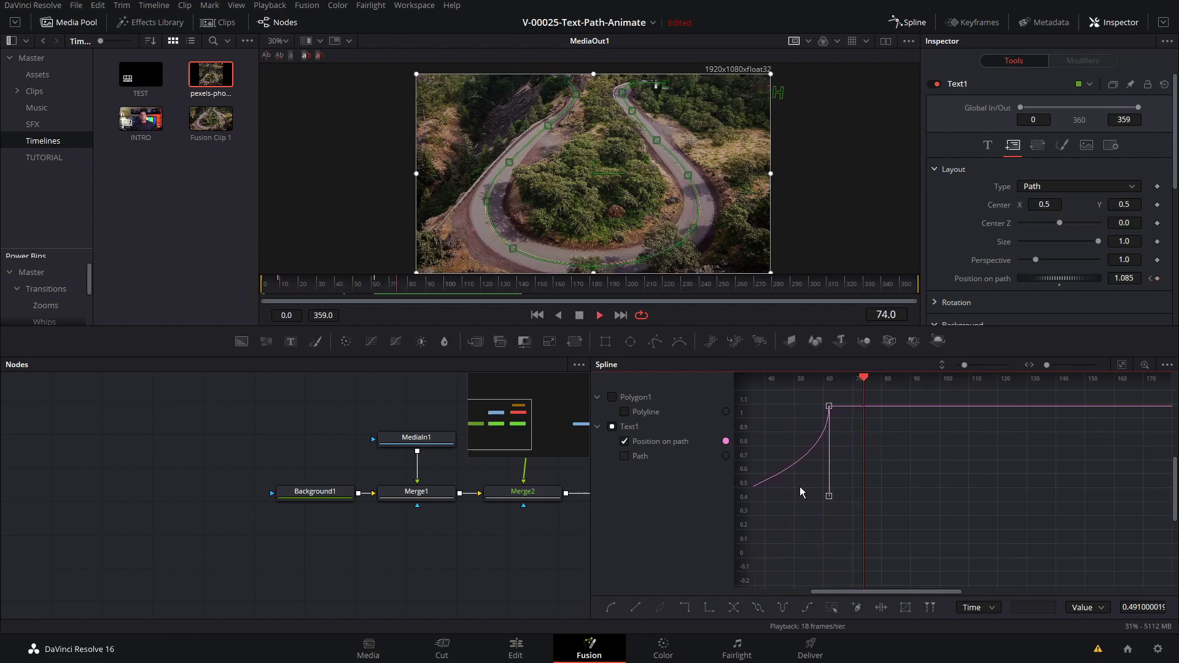
{"action": "key", "text": "space"}
{"action": "left_click_drag", "start_coordinate": [884, 590], "coordinate": [837, 590]}
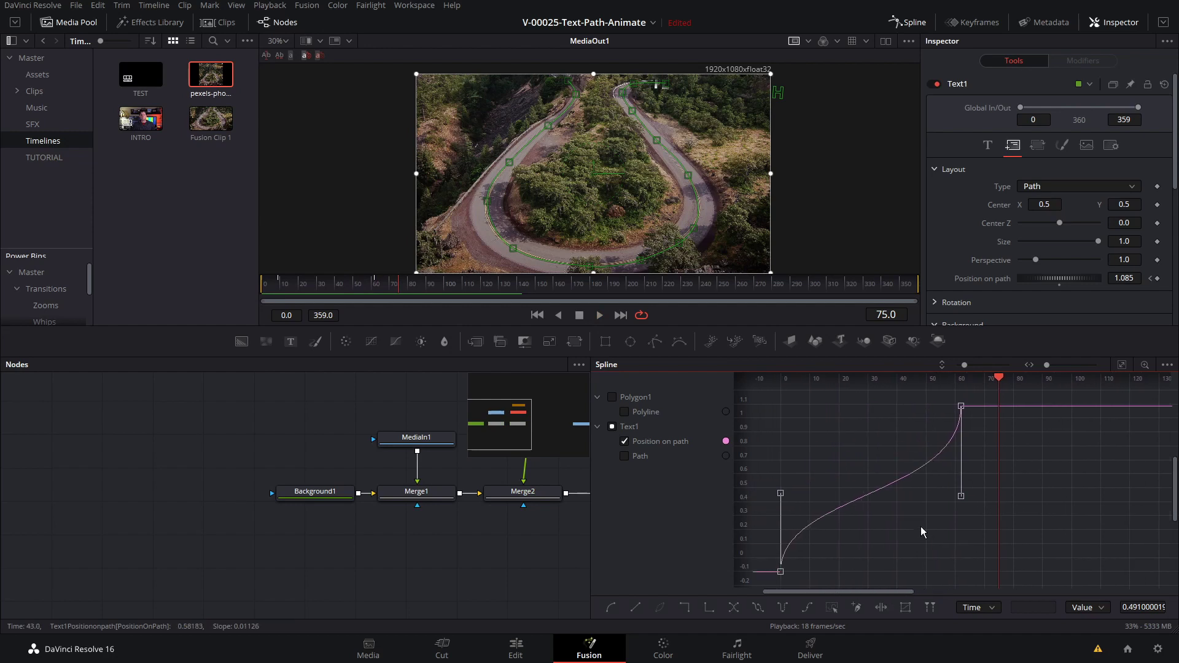
{"action": "left_click_drag", "start_coordinate": [960, 498], "coordinate": [952, 458]}
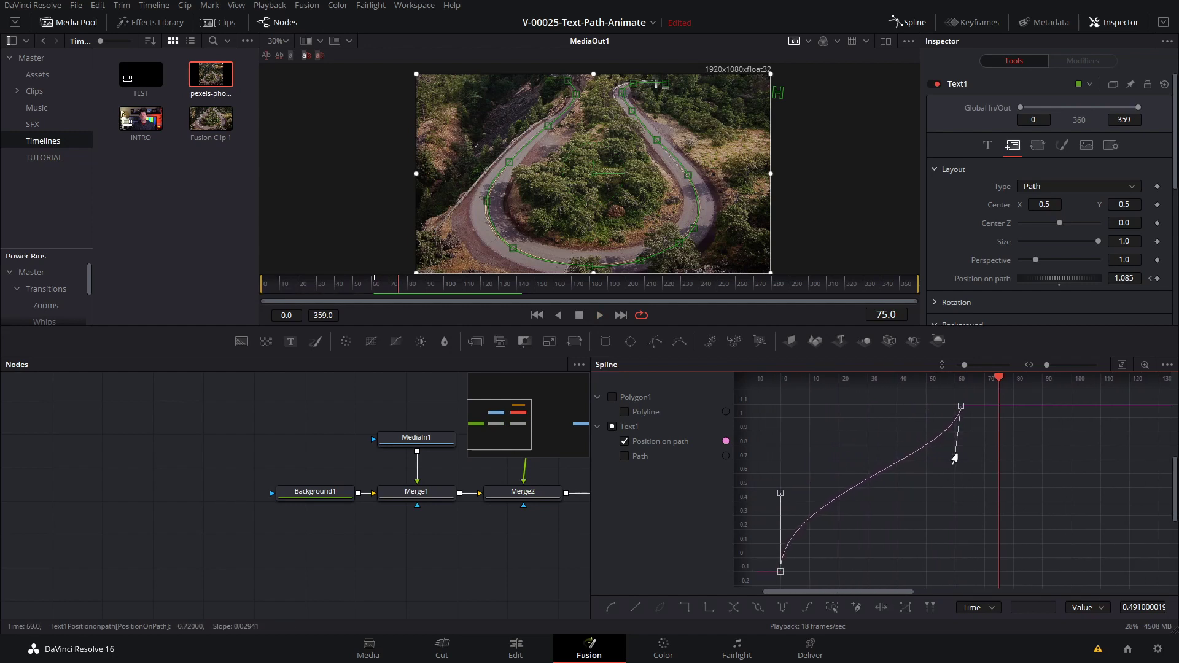
{"action": "left_click_drag", "start_coordinate": [781, 493], "coordinate": [784, 512]}
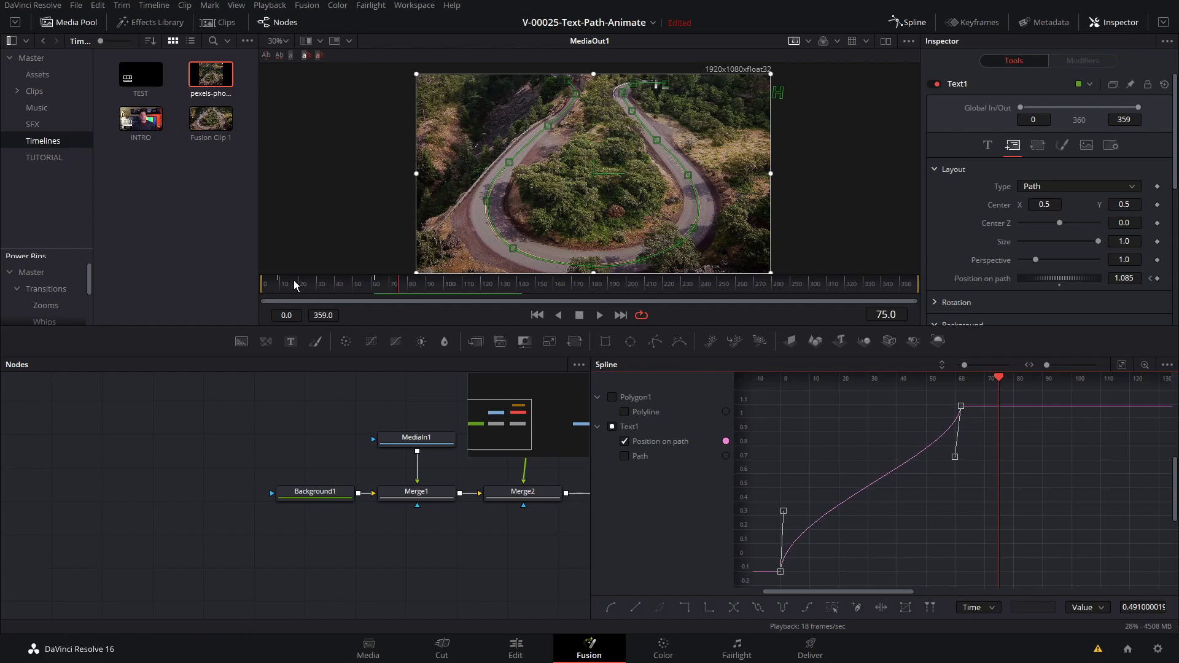
{"action": "key", "text": "Home"}
{"action": "key", "text": "space"}
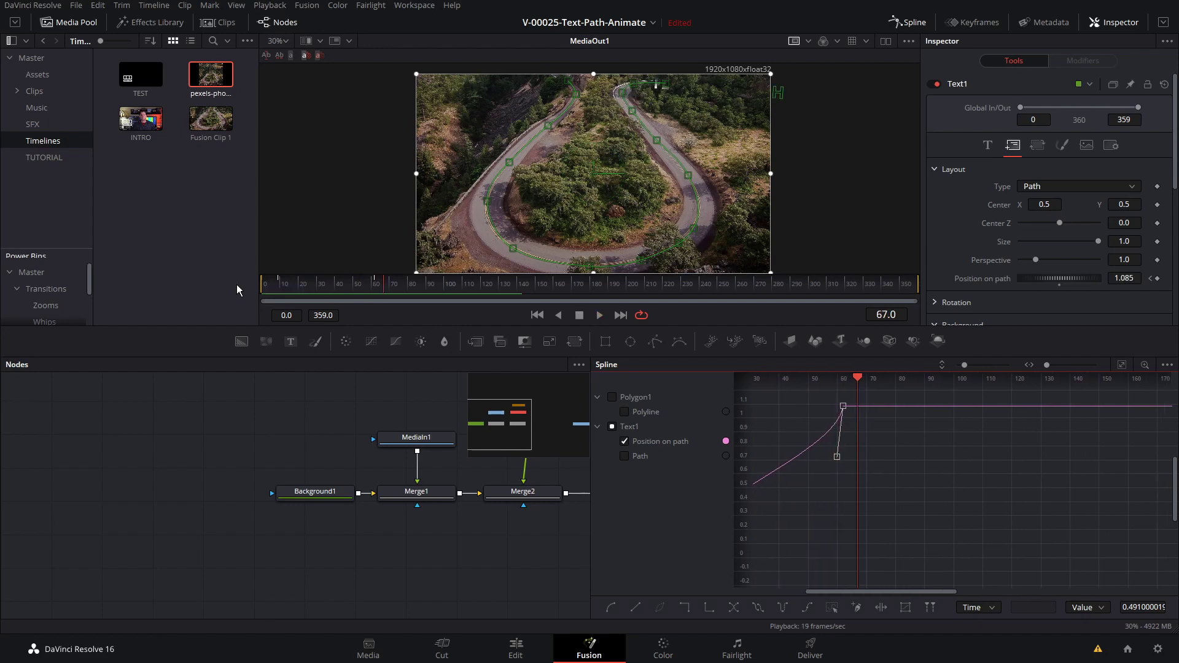
{"action": "left_click", "coordinate": [319, 283]}
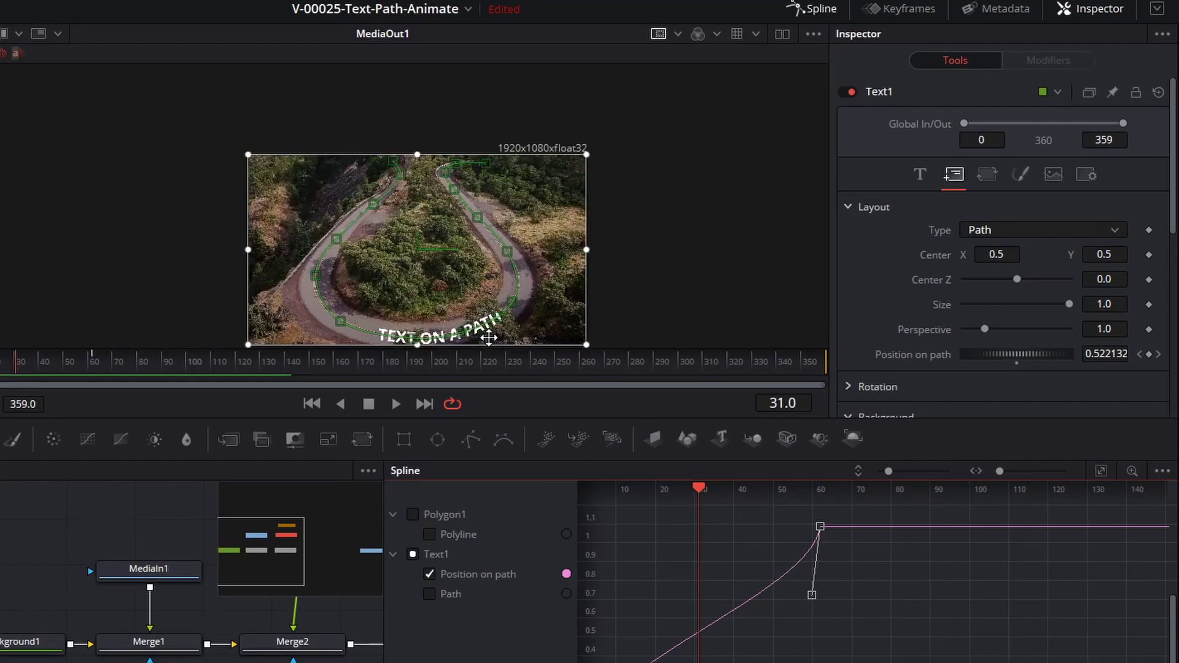
Close the Spline editor, set Merge2's Apply Mode to Overlay, and play the comp
{"action": "scroll", "coordinate": [671, 263], "scroll_direction": "up", "scroll_amount": 5}
{"action": "left_click_drag", "start_coordinate": [493, 333], "coordinate": [510, 246]}
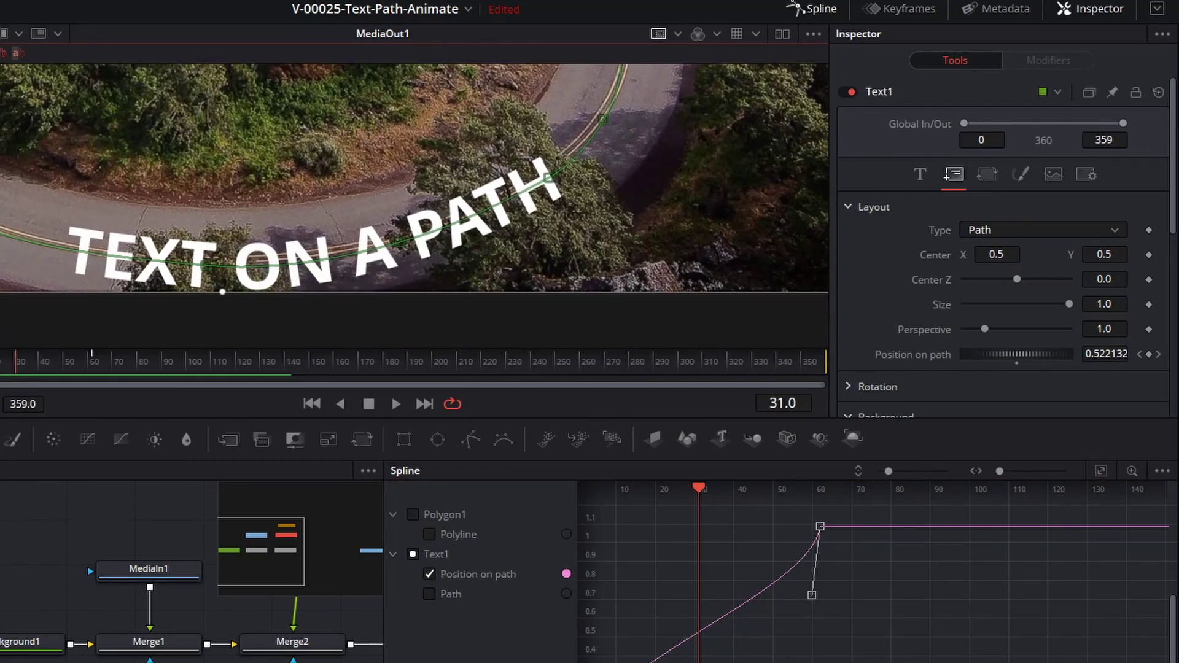
{"action": "left_click", "coordinate": [295, 642]}
{"action": "scroll", "coordinate": [295, 656], "scroll_direction": "up", "scroll_amount": 3}
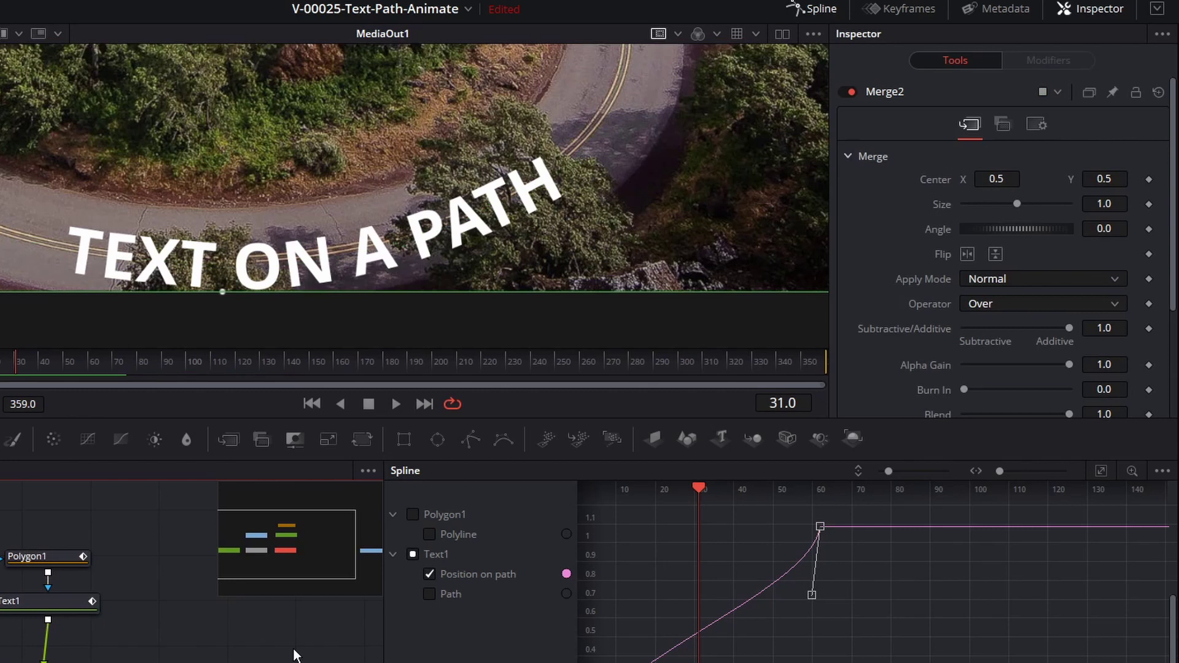
{"action": "left_click", "coordinate": [812, 9]}
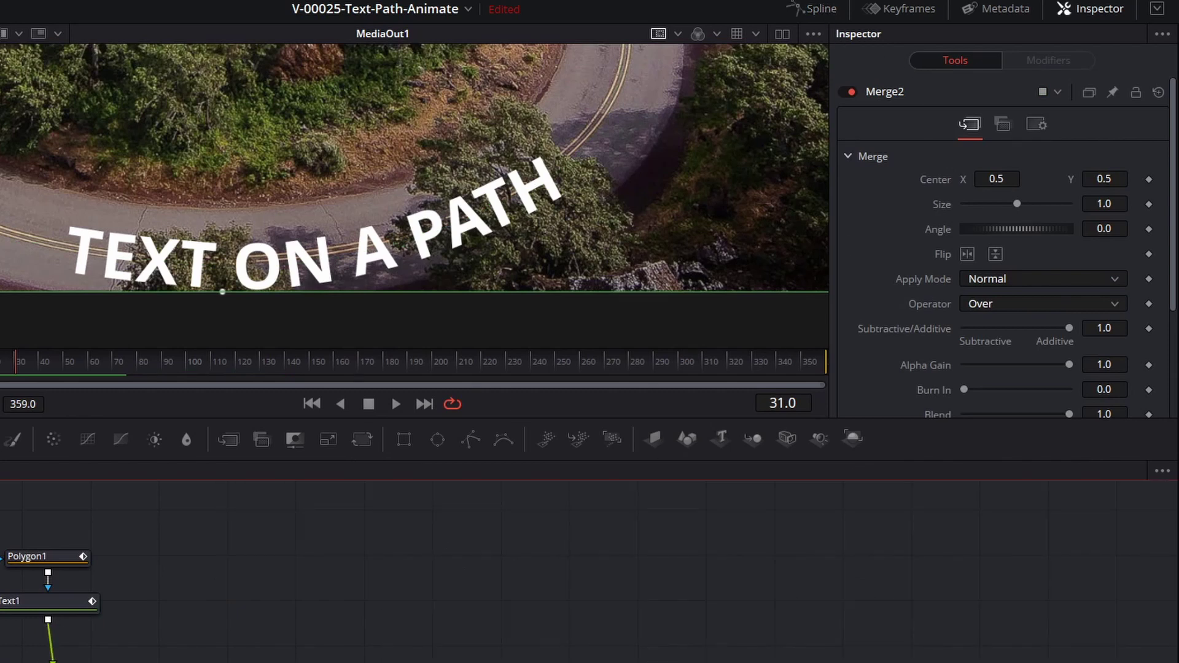
{"action": "left_click", "coordinate": [993, 281]}
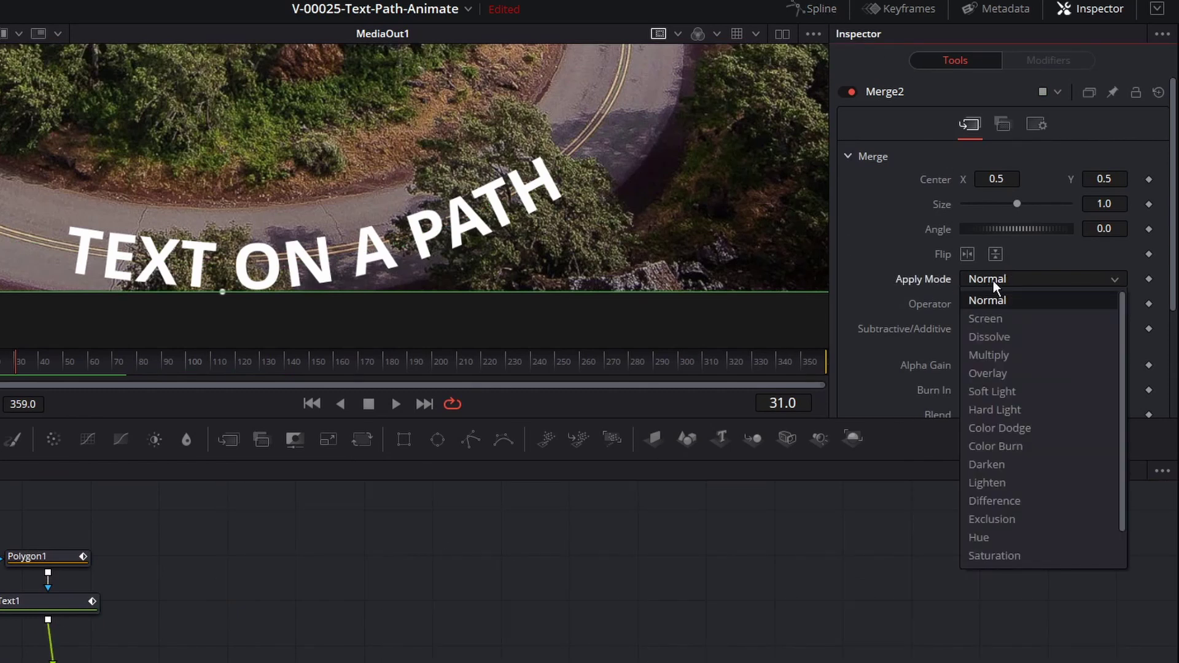
{"action": "left_click", "coordinate": [1025, 373]}
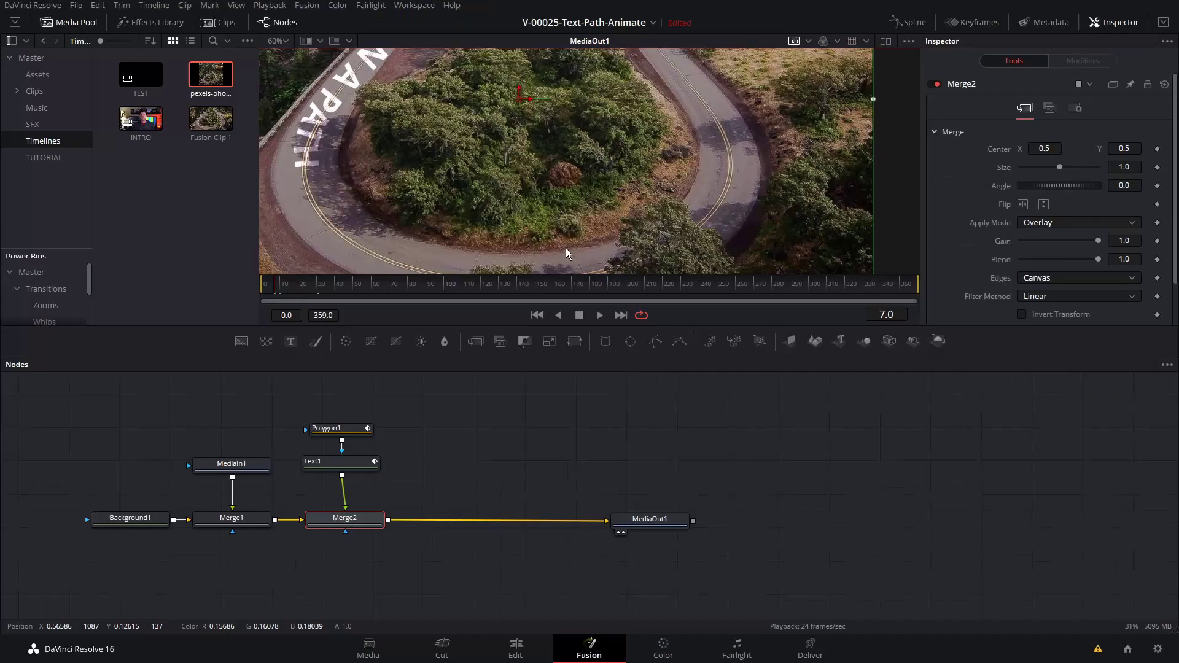
{"action": "key", "text": "space"}
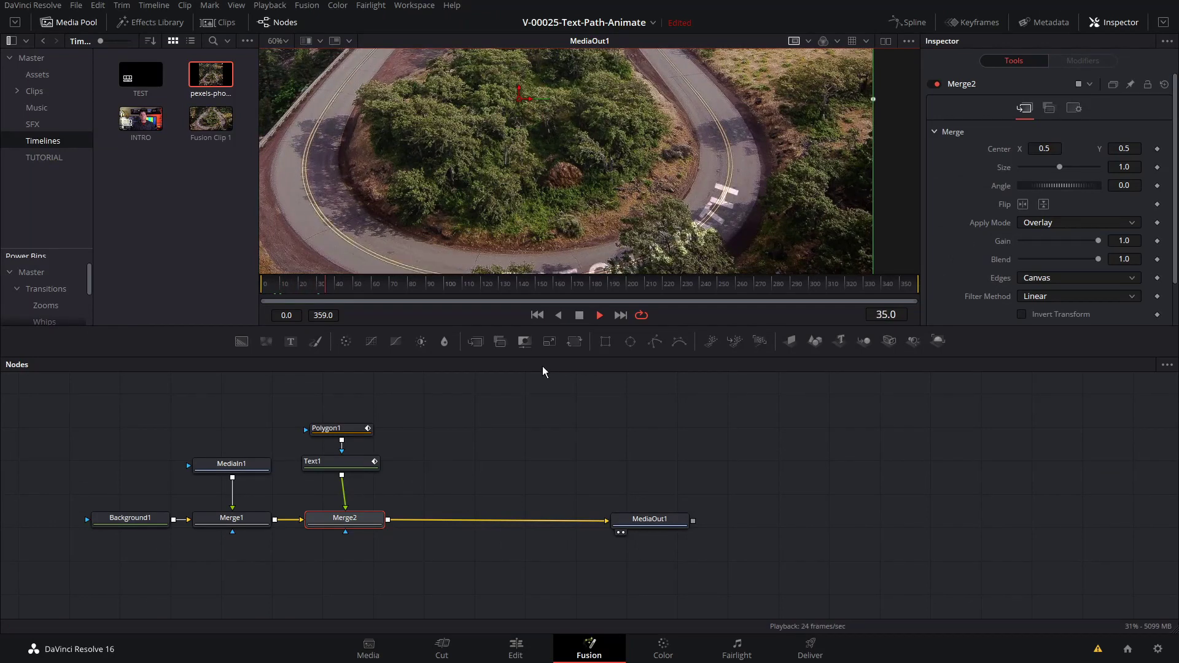
Stop playback and place C1926.MP4 on V1 after the Fusion Composition
{"action": "key", "text": "space"}
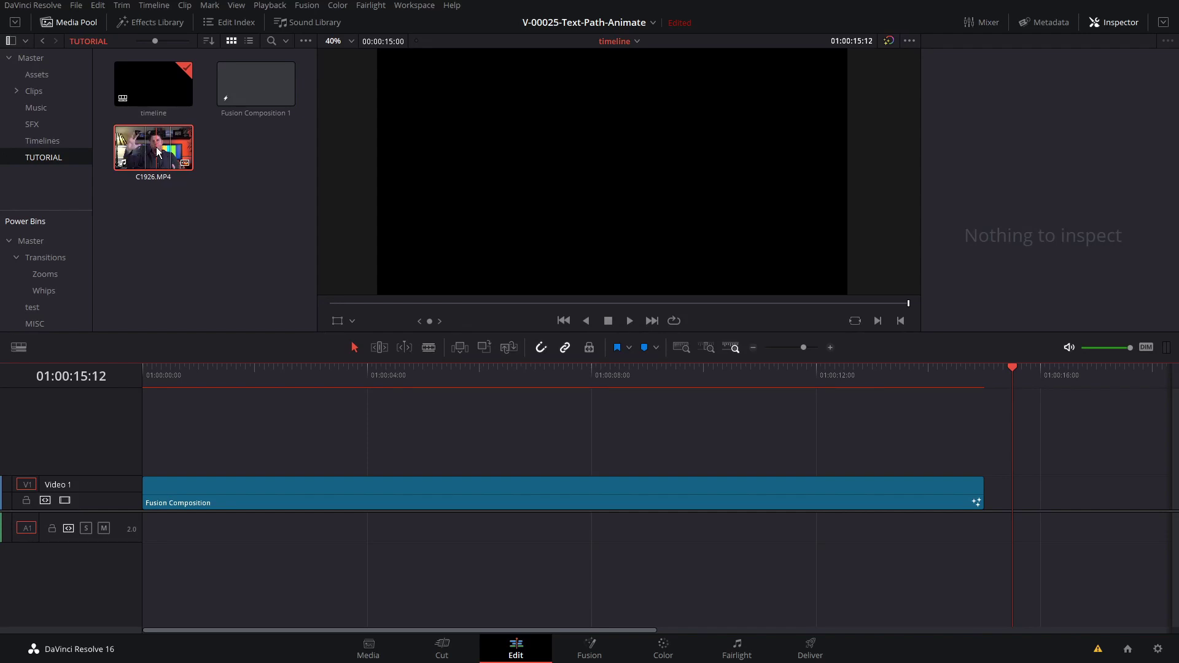
{"action": "left_click_drag", "start_coordinate": [158, 152], "coordinate": [1023, 503]}
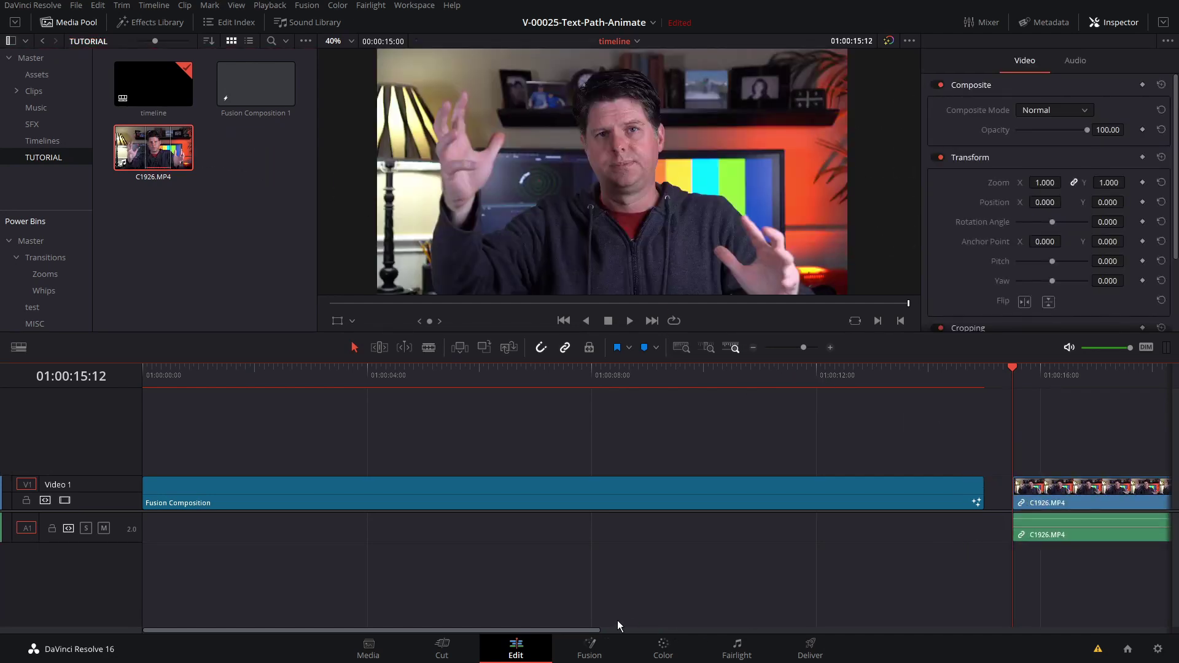
{"action": "left_click_drag", "start_coordinate": [605, 630], "coordinate": [795, 630]}
Convert the clip into Fusion Clip 1 and open it on the Fusion page
{"action": "left_click", "coordinate": [673, 374]}
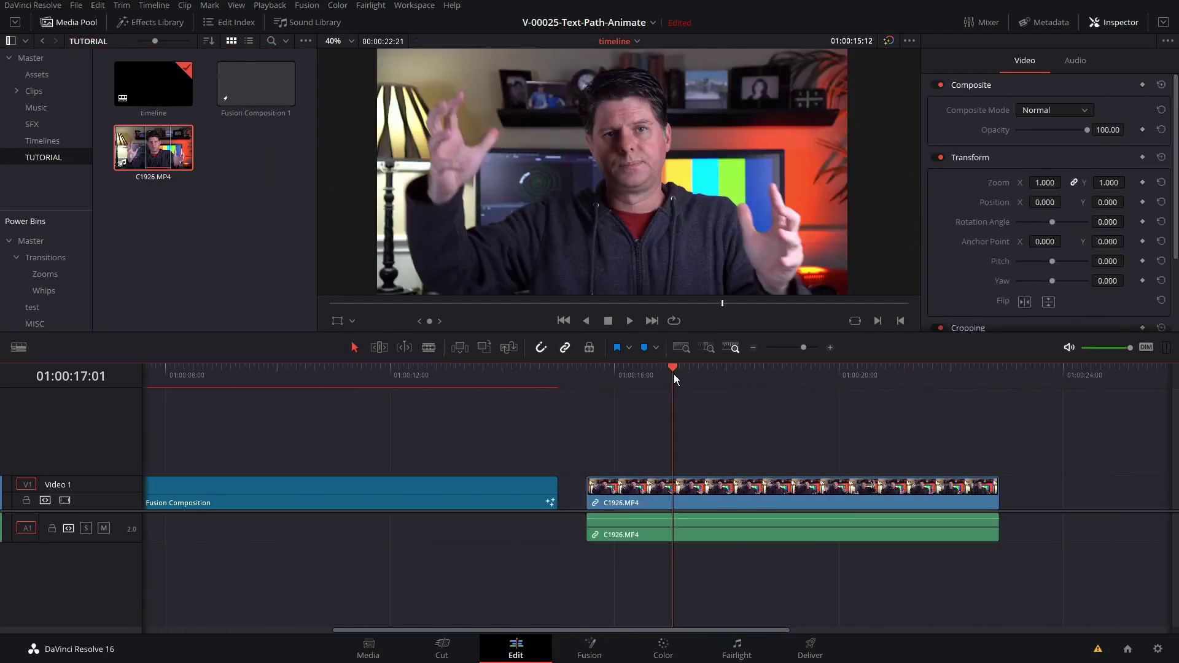
{"action": "right_click", "coordinate": [705, 491]}
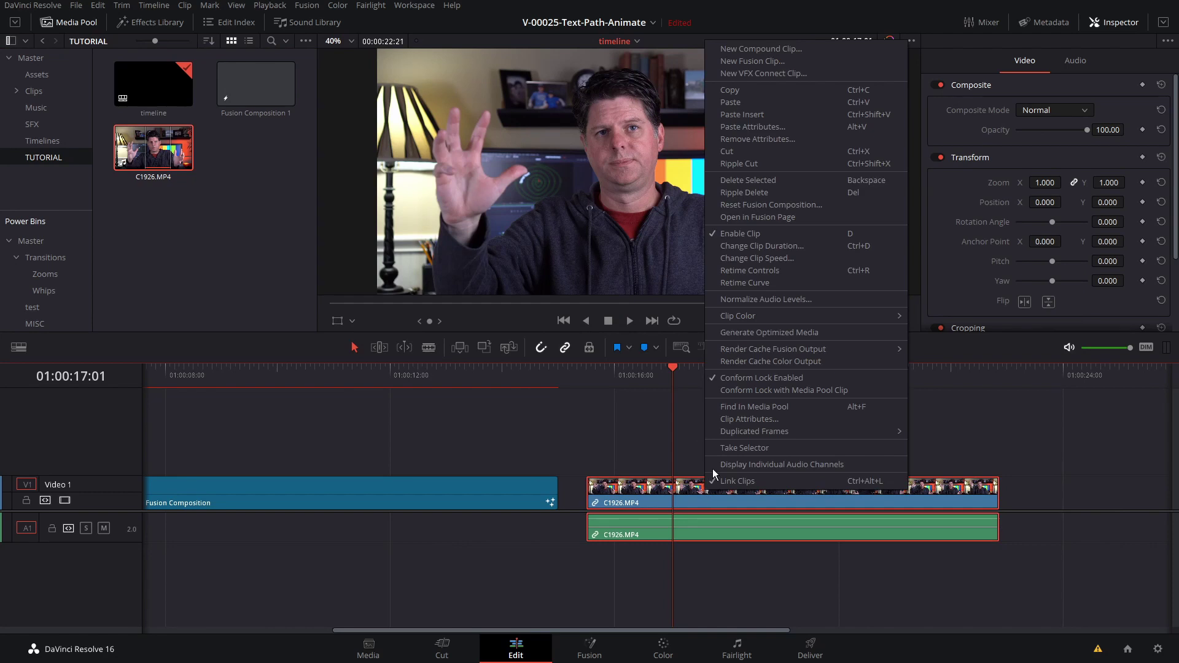
{"action": "left_click", "coordinate": [758, 62]}
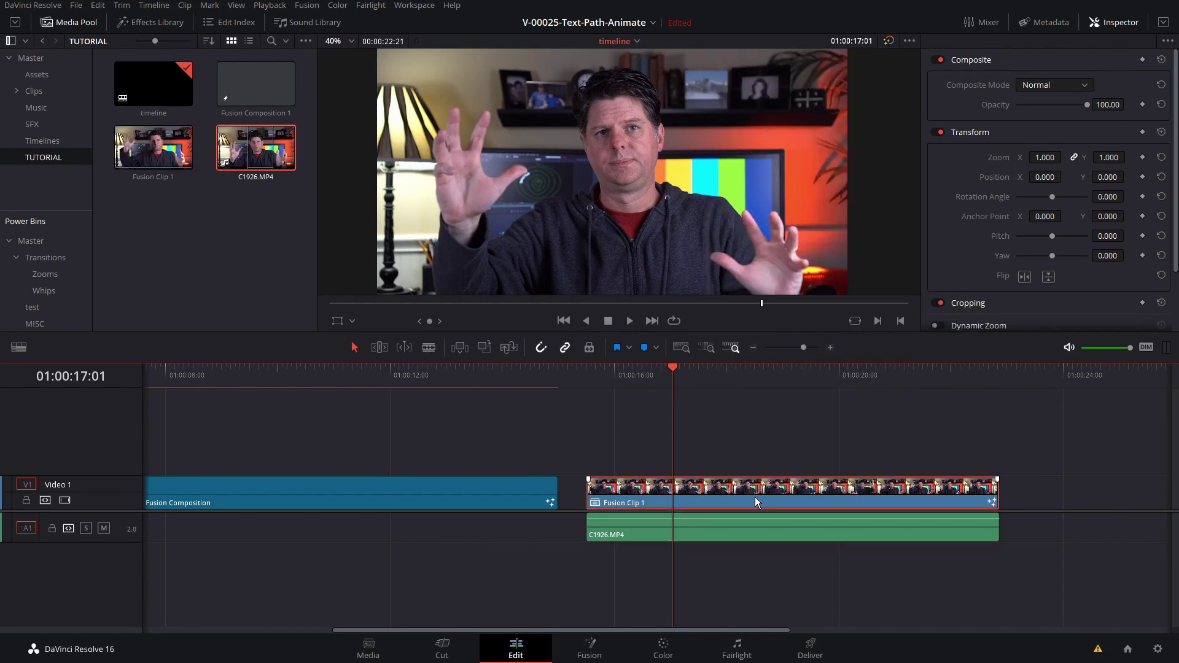
{"action": "left_click", "coordinate": [699, 370]}
{"action": "left_click", "coordinate": [590, 650]}
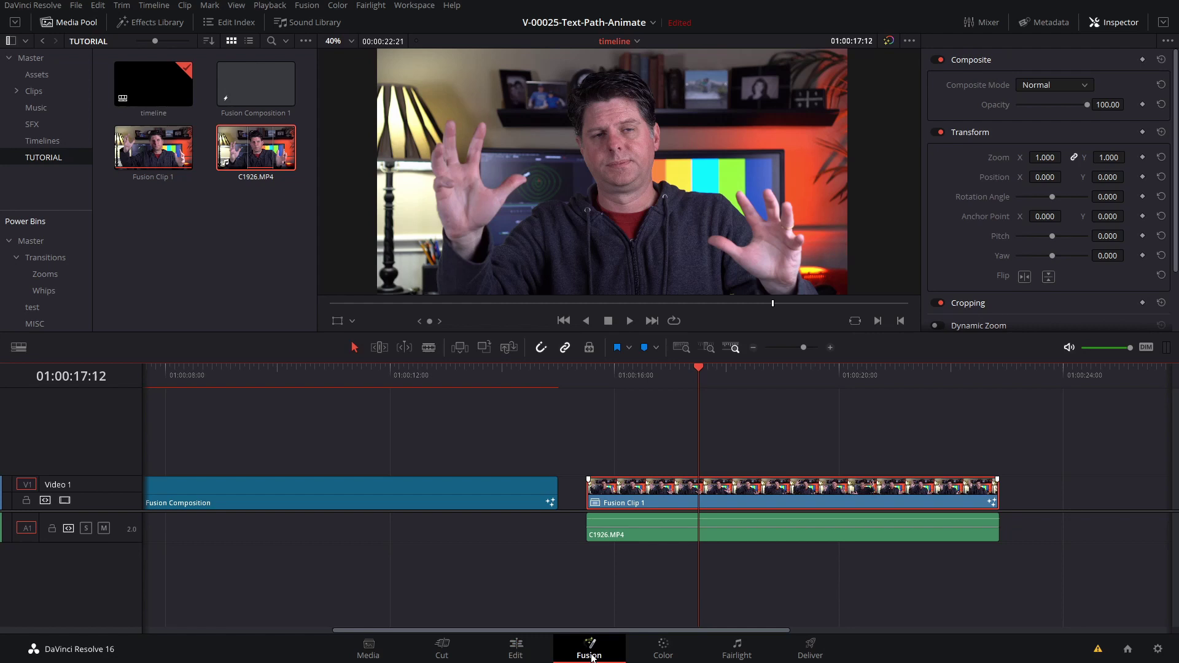
Rearrange the nodes, add a Text node merged over MediaIn1, and type 'ANIMATION'
{"action": "left_click_drag", "start_coordinate": [587, 418], "coordinate": [837, 492]}
{"action": "left_click_drag", "start_coordinate": [77, 412], "coordinate": [274, 477]}
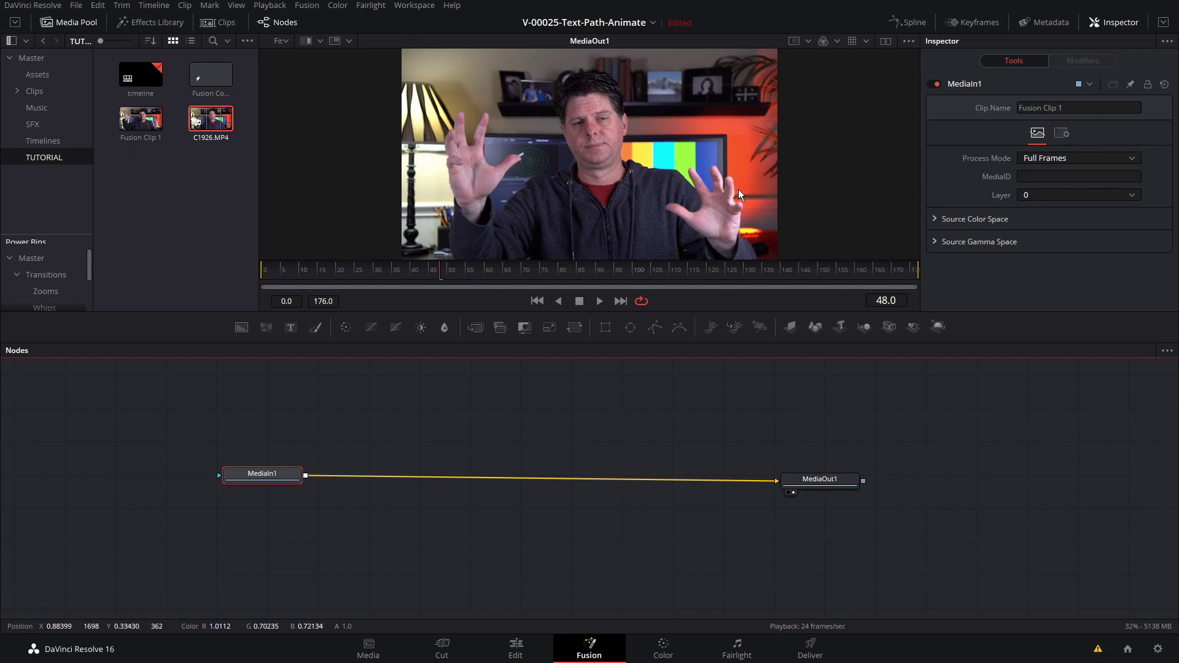
{"action": "left_click_drag", "start_coordinate": [303, 270], "coordinate": [251, 265]}
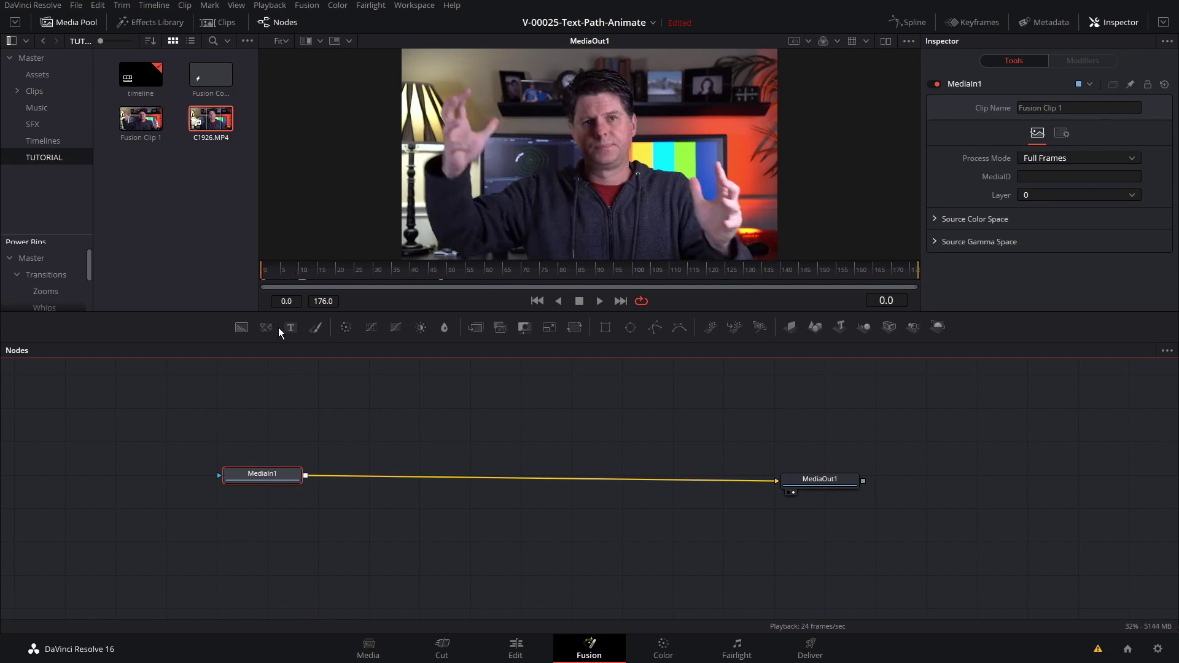
{"action": "left_click_drag", "start_coordinate": [302, 393], "coordinate": [307, 478]}
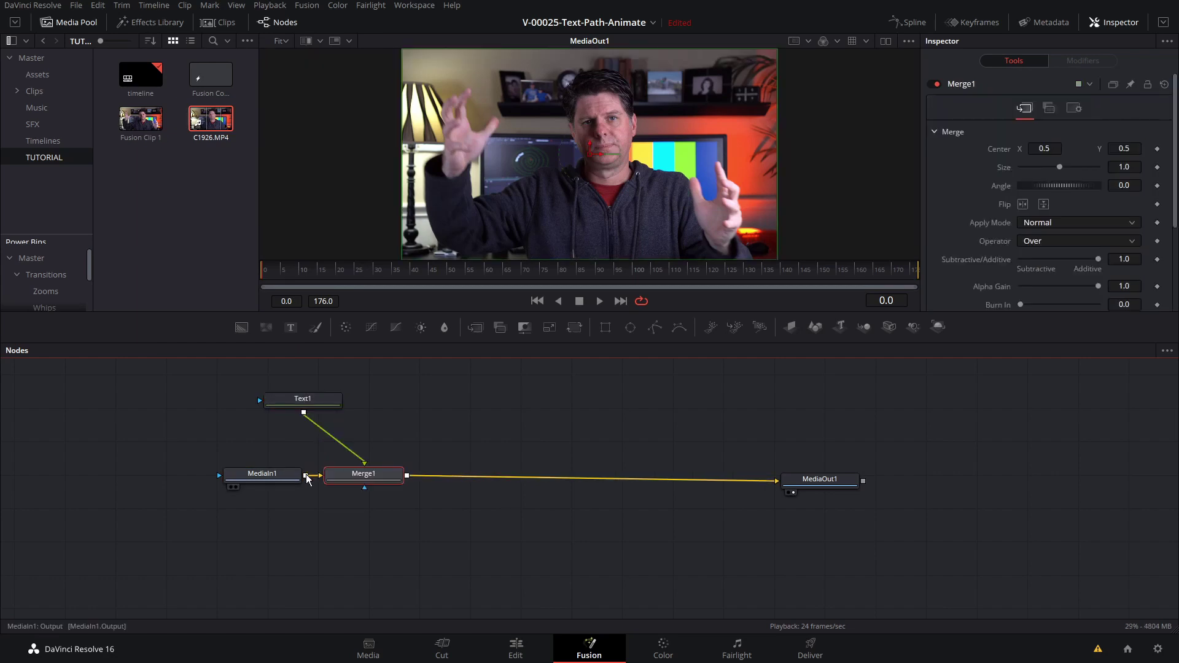
{"action": "left_click_drag", "start_coordinate": [303, 399], "coordinate": [357, 404]}
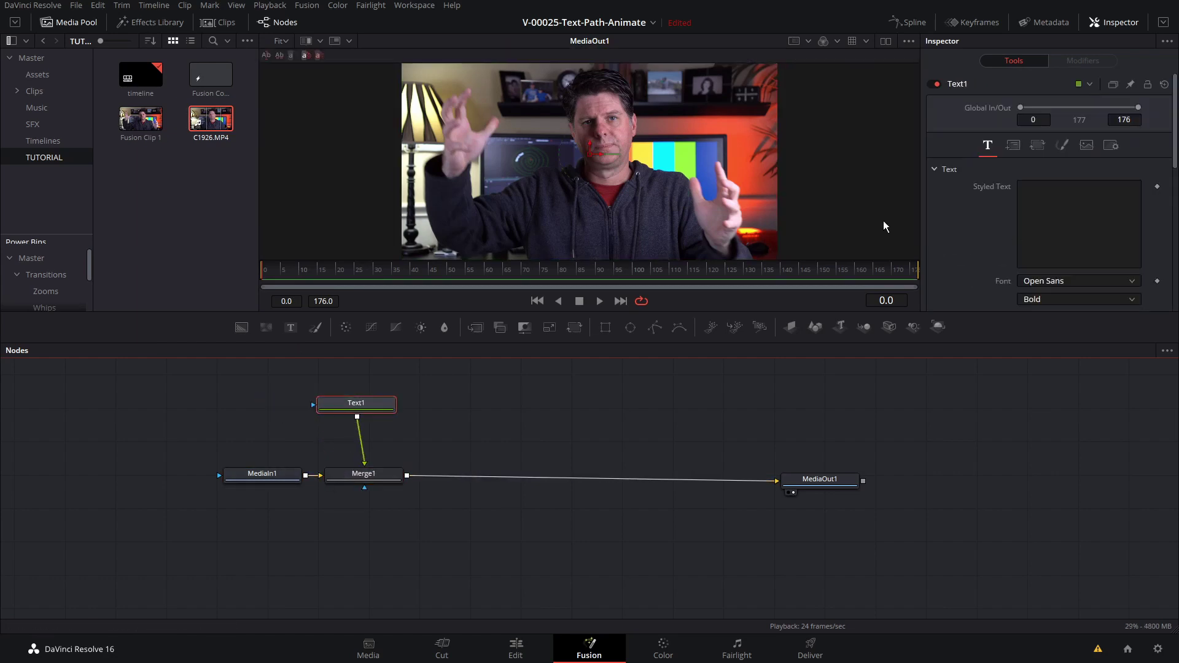
{"action": "left_click", "coordinate": [1047, 202]}
{"action": "type", "text": "ANIMATION"}
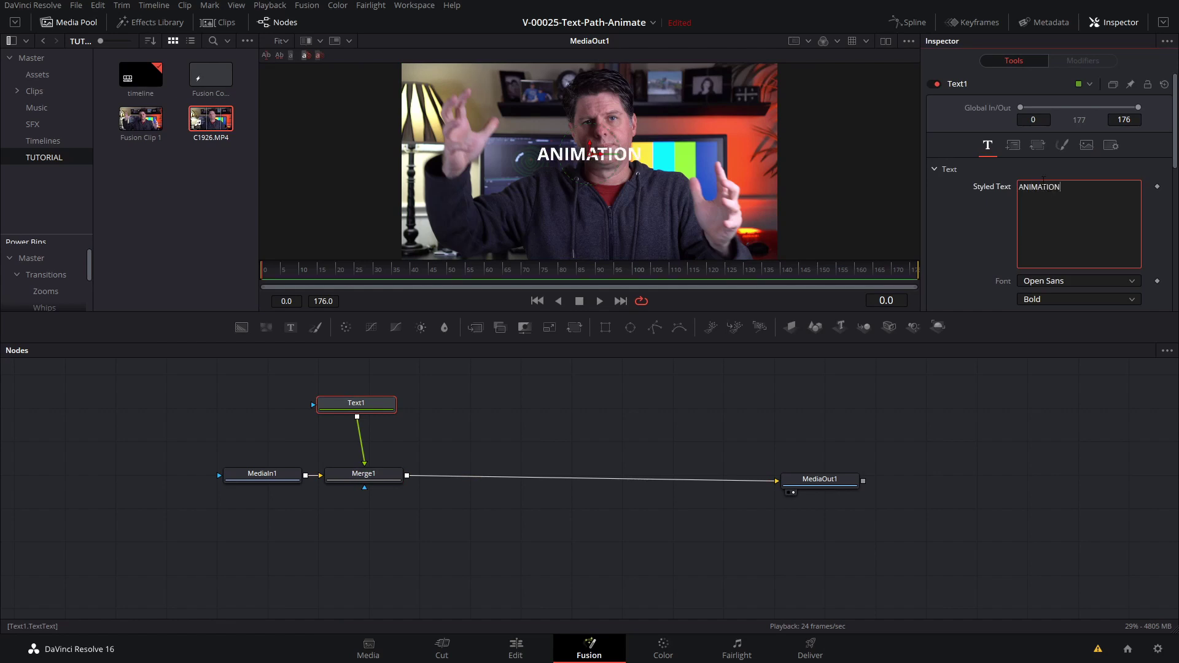
Select shading element 2, Red Outline, in the text's Shading settings
{"action": "left_click", "coordinate": [1063, 146]}
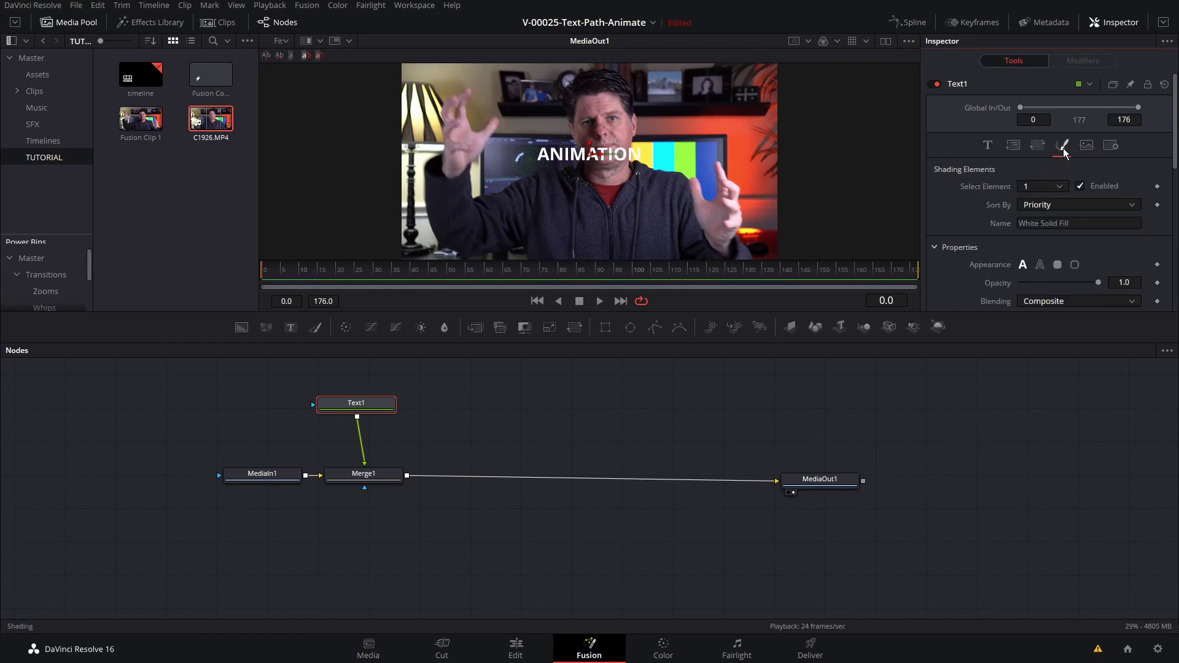
{"action": "left_click", "coordinate": [1061, 191]}
{"action": "left_click", "coordinate": [1045, 219]}
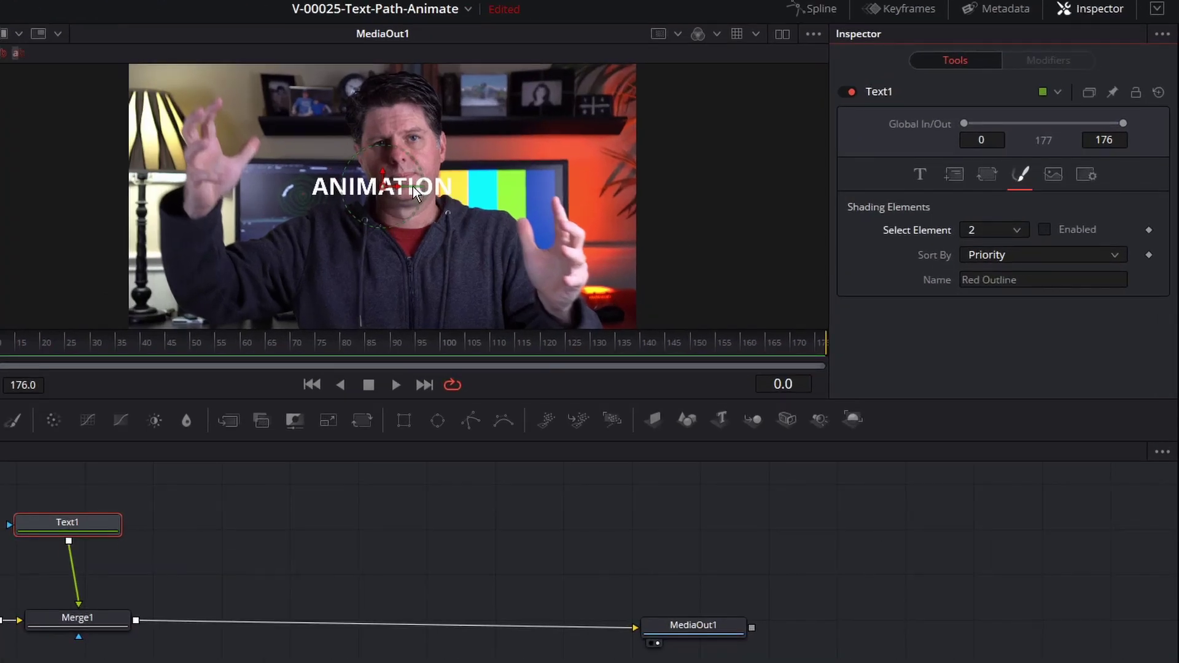
Enable Red Outline as a black, outside-only outline with thickness 0.0803
{"action": "left_click", "coordinate": [1048, 232]}
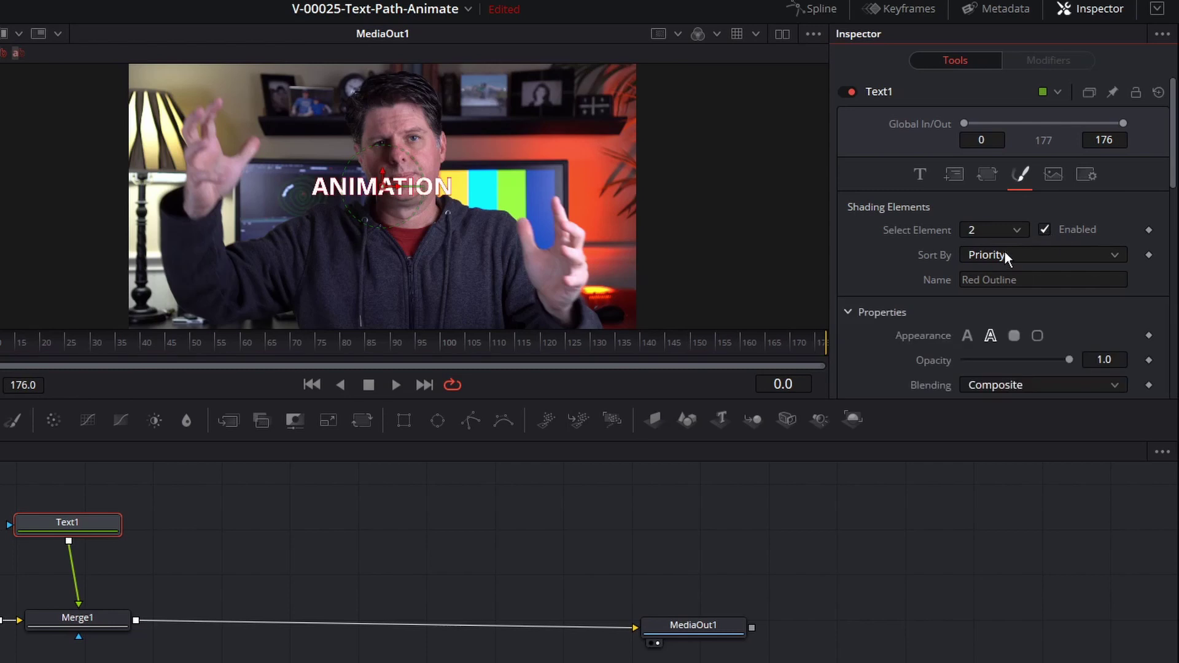
{"action": "scroll", "coordinate": [996, 267], "scroll_direction": "down", "scroll_amount": 2}
{"action": "left_click", "coordinate": [993, 238]}
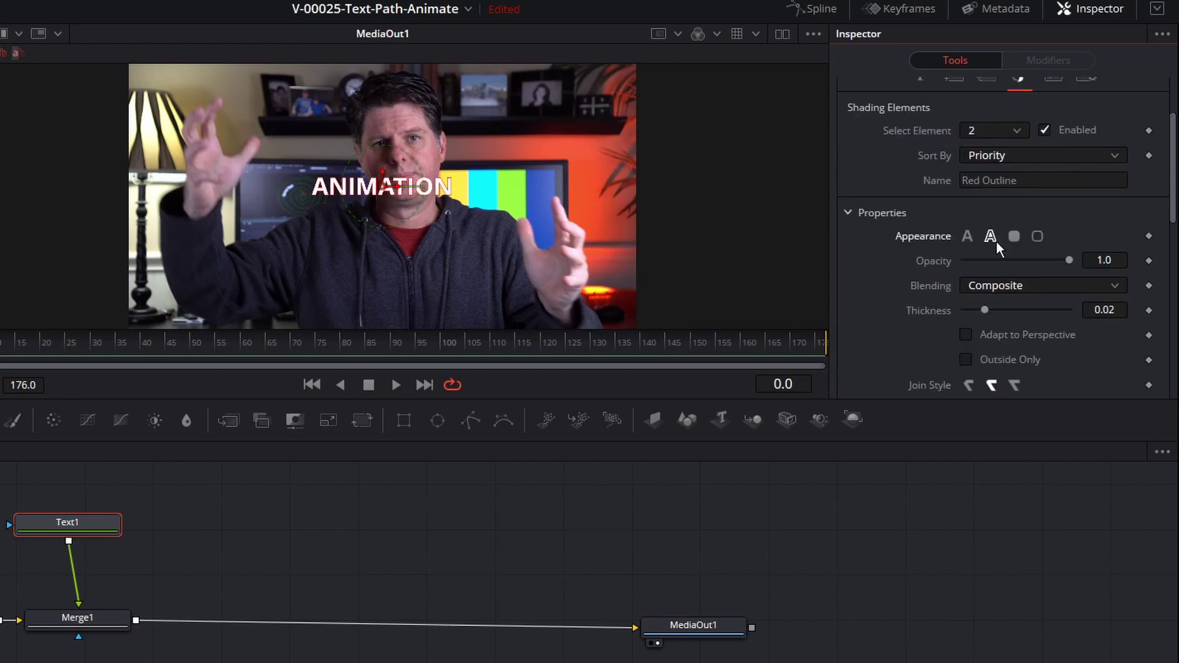
{"action": "scroll", "coordinate": [984, 287], "scroll_direction": "down", "scroll_amount": 4}
{"action": "left_click", "coordinate": [971, 375]}
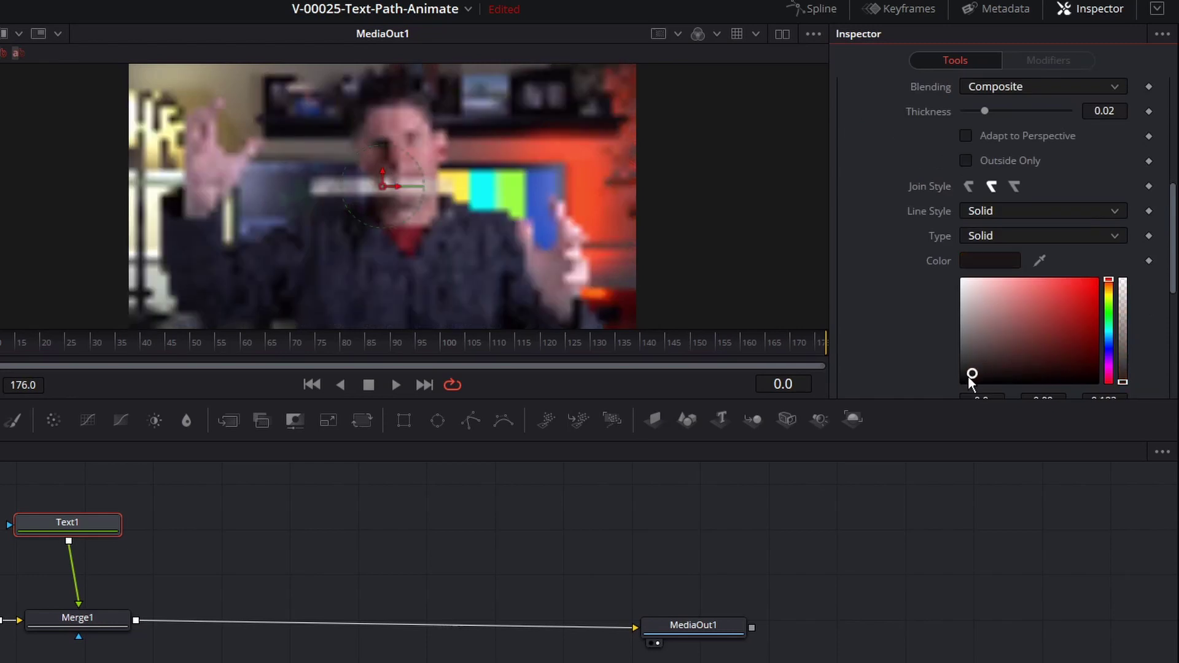
{"action": "left_click_drag", "start_coordinate": [971, 376], "coordinate": [958, 382]}
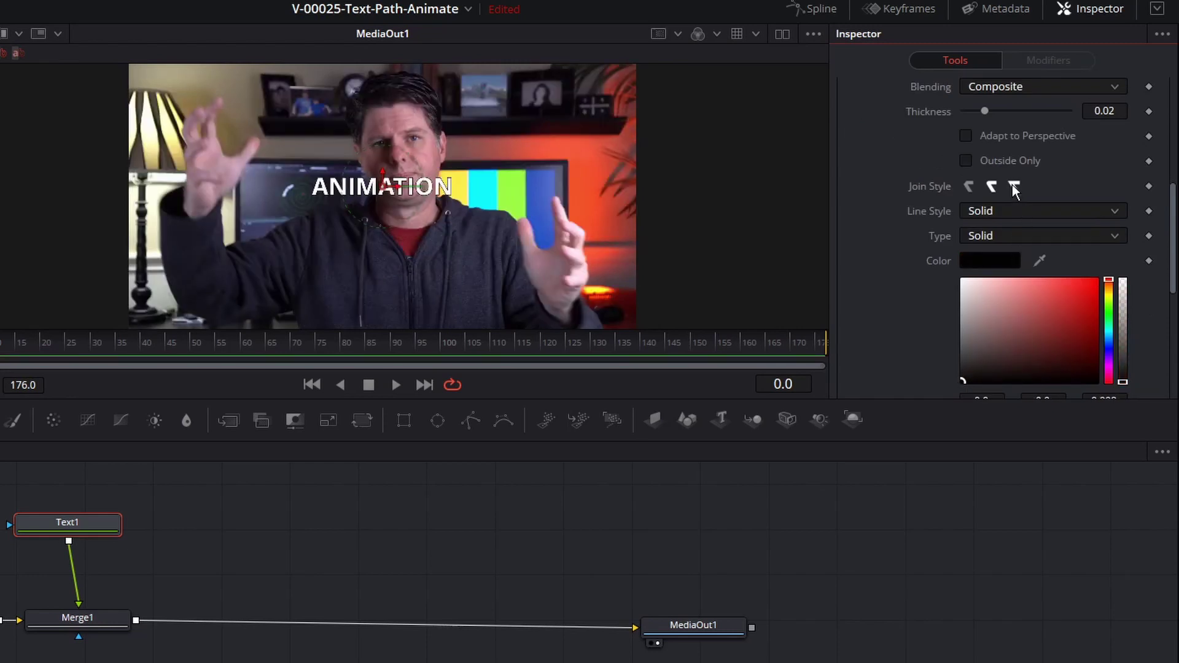
{"action": "left_click", "coordinate": [974, 158]}
{"action": "left_click_drag", "start_coordinate": [986, 112], "coordinate": [1049, 111]}
{"action": "scroll", "coordinate": [473, 222], "scroll_direction": "up", "scroll_amount": 5}
{"action": "scroll", "coordinate": [473, 222], "scroll_direction": "down", "scroll_amount": 5}
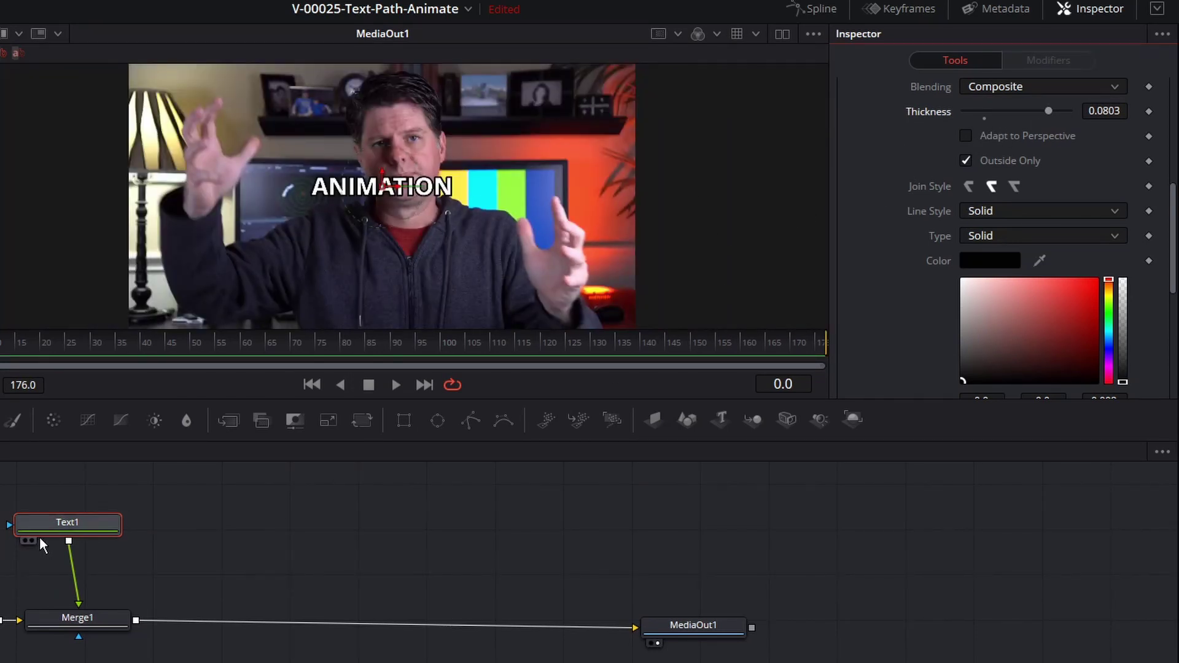
{"action": "left_click_drag", "start_coordinate": [40, 537], "coordinate": [65, 534]}
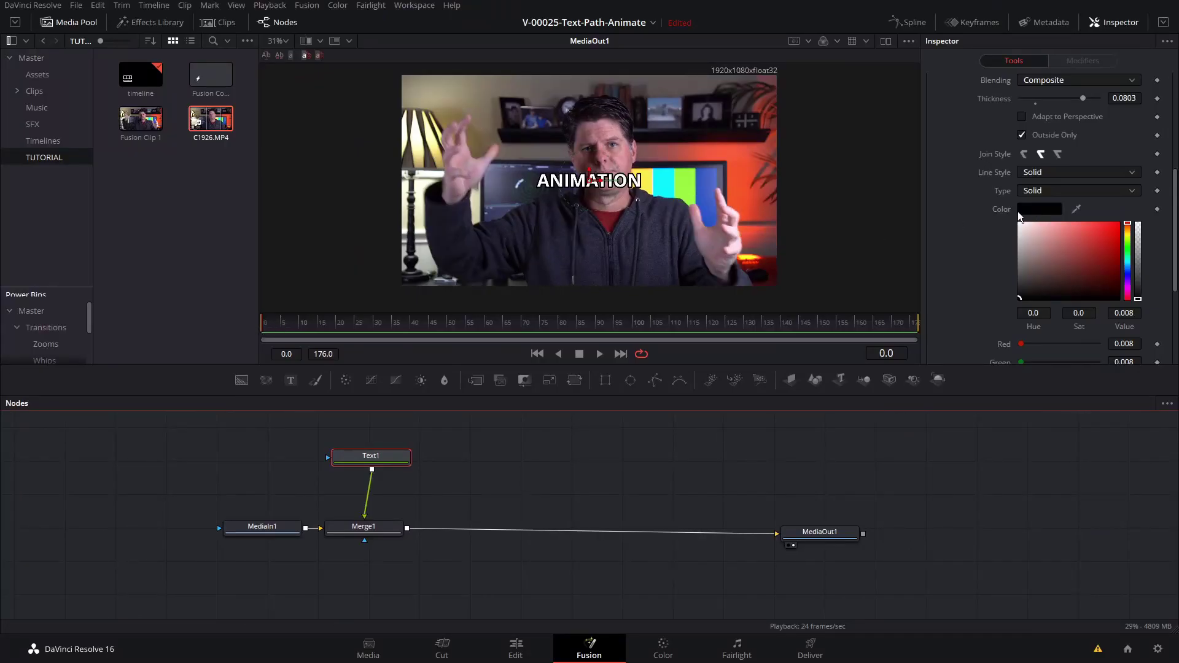
{"action": "scroll", "coordinate": [1009, 185], "scroll_direction": "up", "scroll_amount": 5}
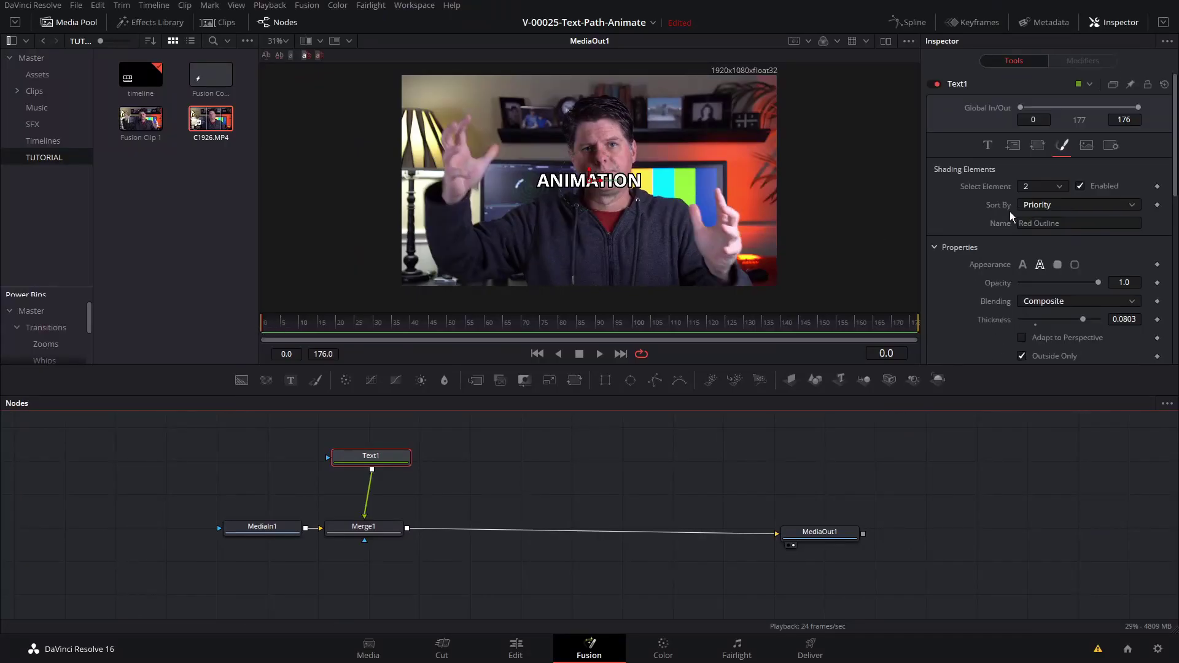
Switch Text1's layout type to Path and draw its path points in the viewer
{"action": "left_click", "coordinate": [1013, 148]}
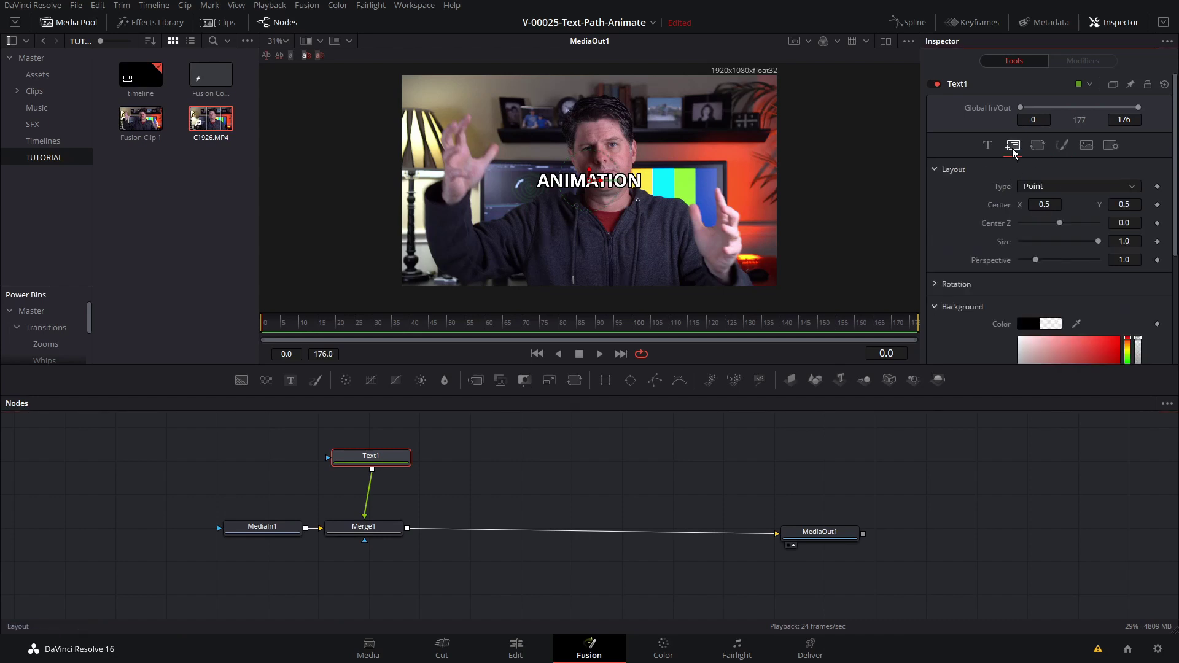
{"action": "left_click", "coordinate": [1047, 188]}
{"action": "left_click", "coordinate": [1049, 244]}
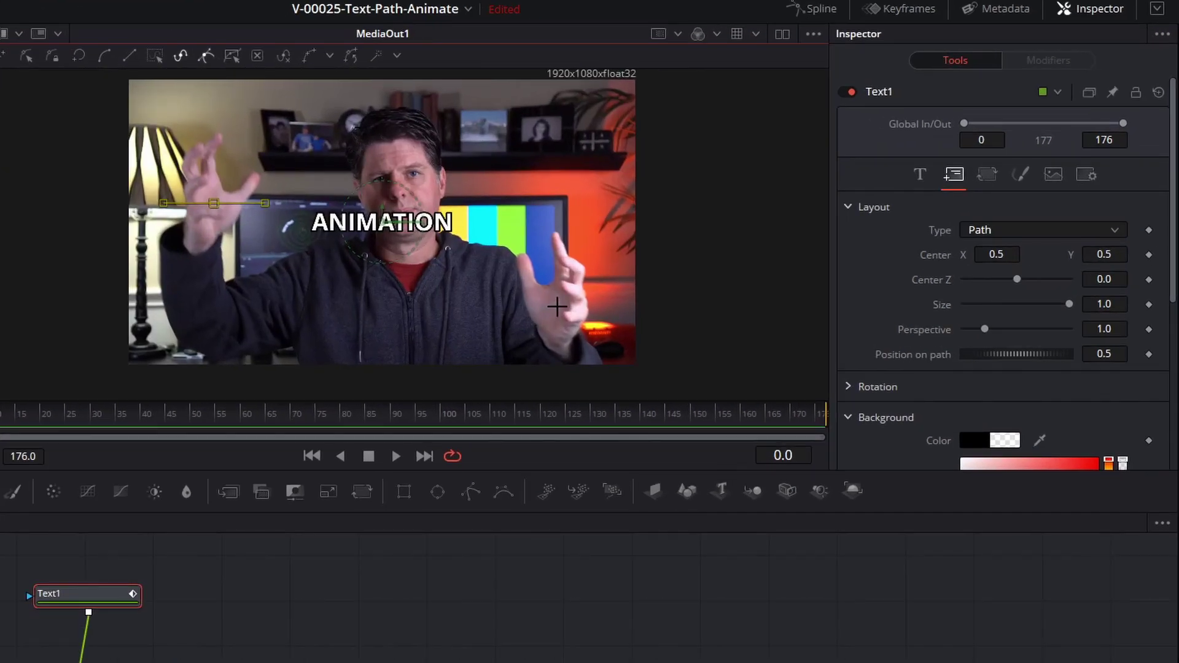
{"action": "left_click", "coordinate": [558, 307]}
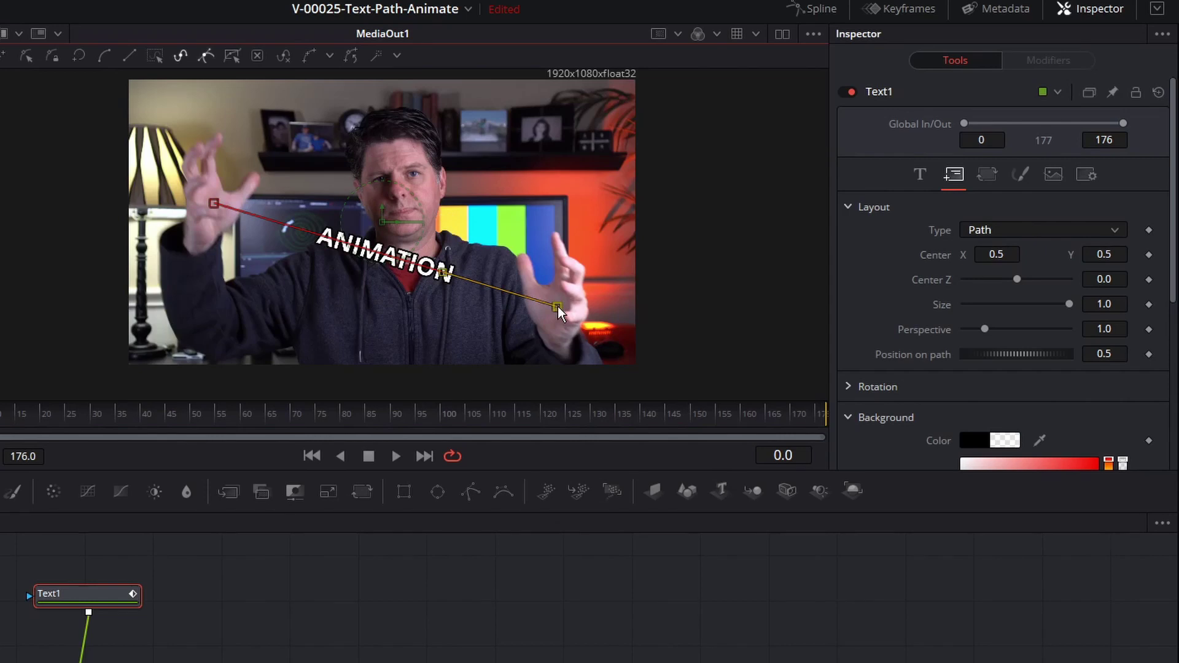
{"action": "key", "text": "space"}
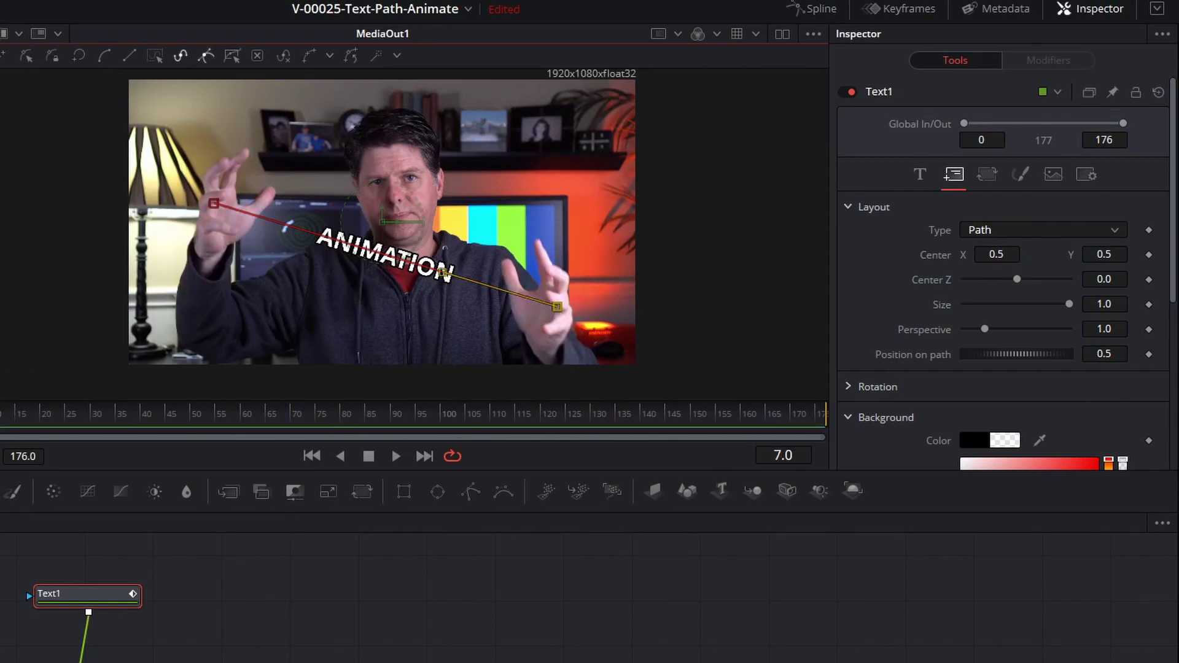
{"action": "left_click", "coordinate": [217, 204]}
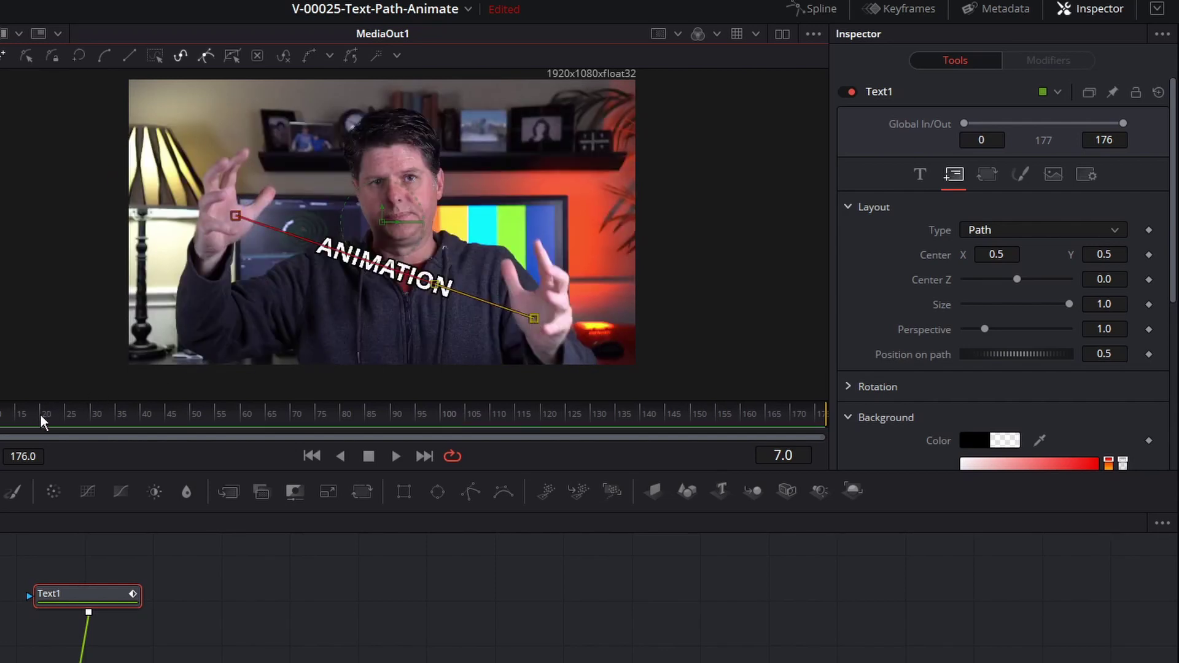
Move the path start onto the left hand at frame 15, the end onto the right hand at frame 21
{"action": "left_click", "coordinate": [16, 414]}
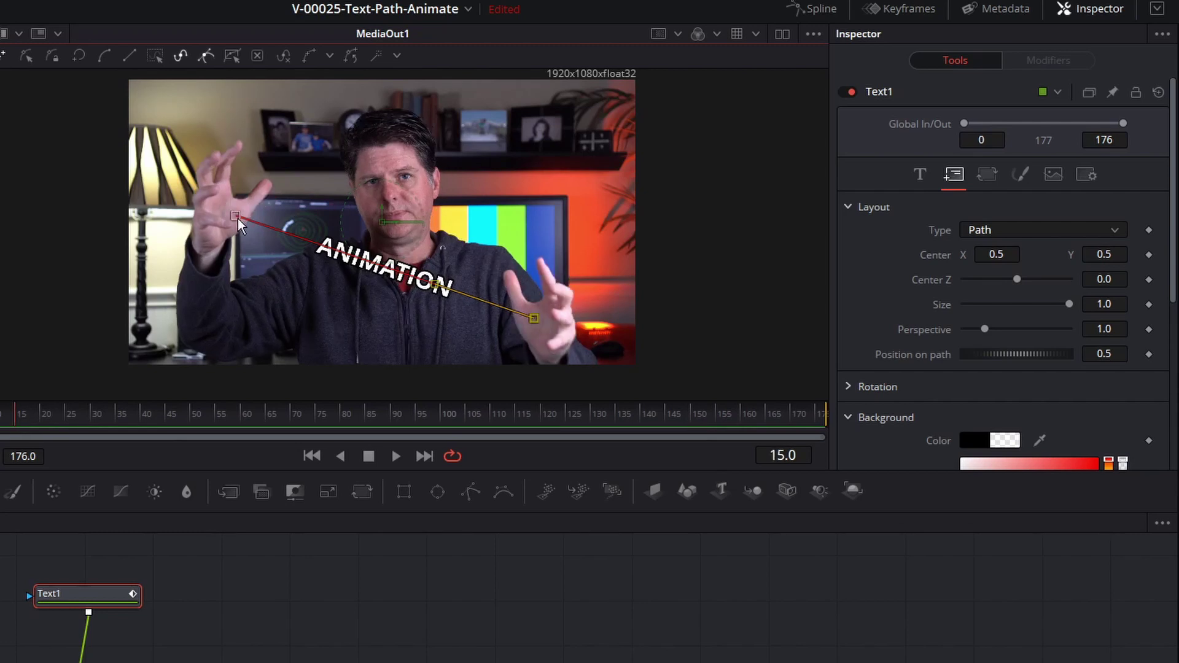
{"action": "left_click_drag", "start_coordinate": [238, 219], "coordinate": [227, 214]}
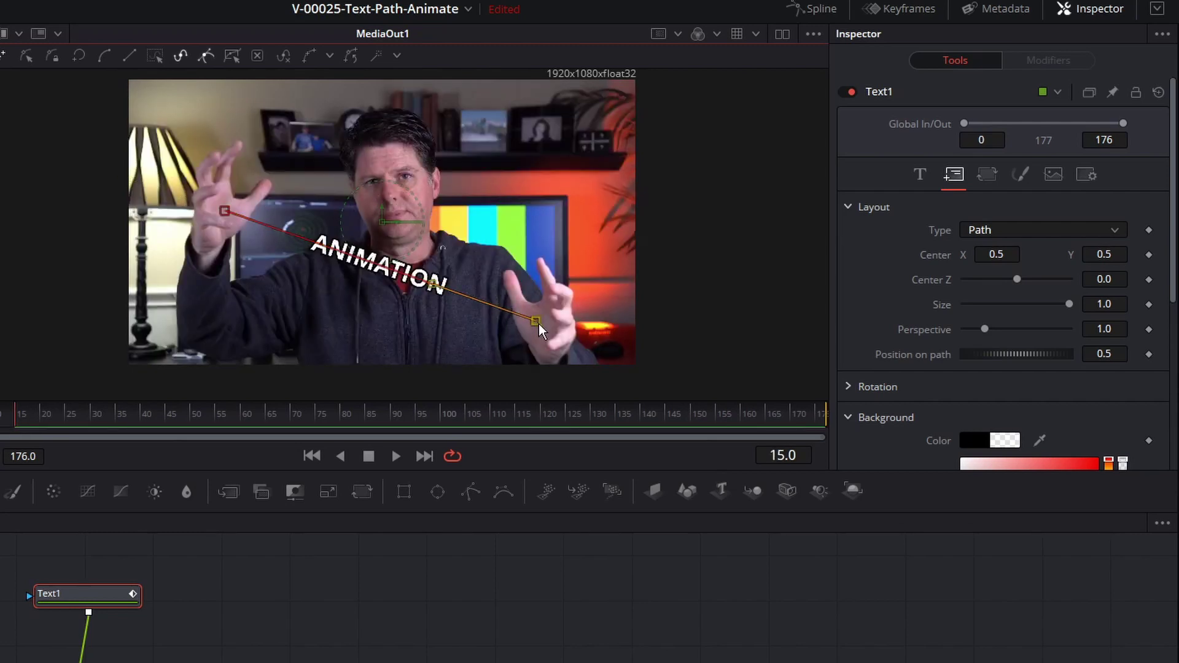
{"action": "left_click", "coordinate": [47, 414]}
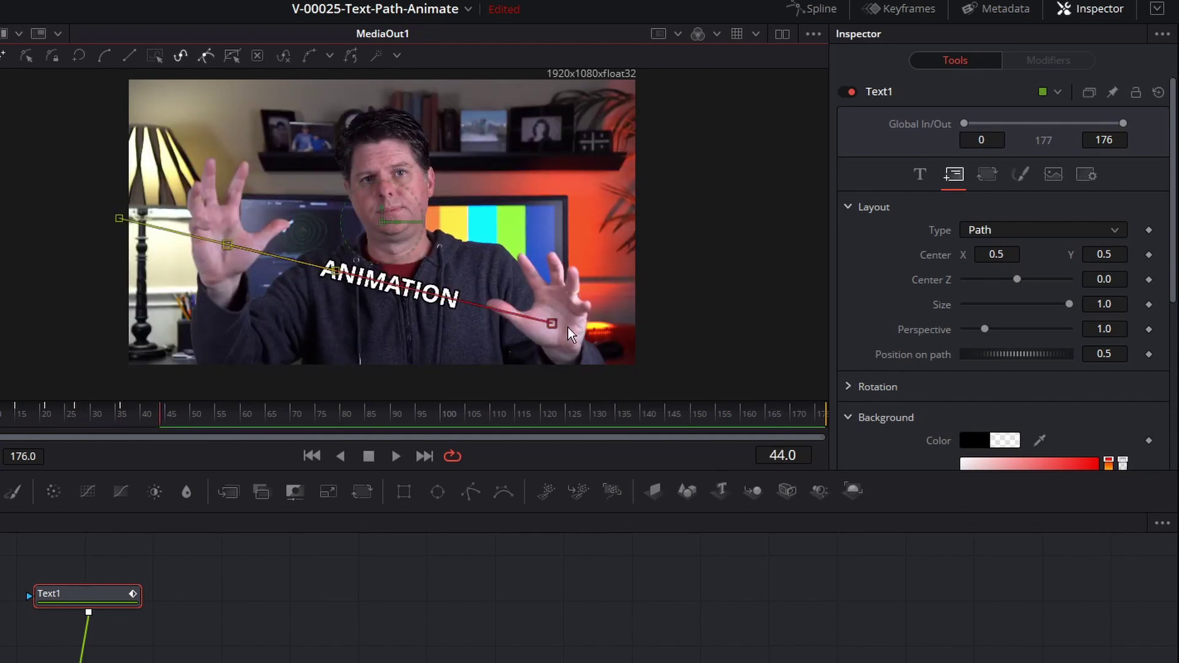
{"action": "left_click_drag", "start_coordinate": [553, 326], "coordinate": [553, 319]}
{"action": "left_click", "coordinate": [197, 418]}
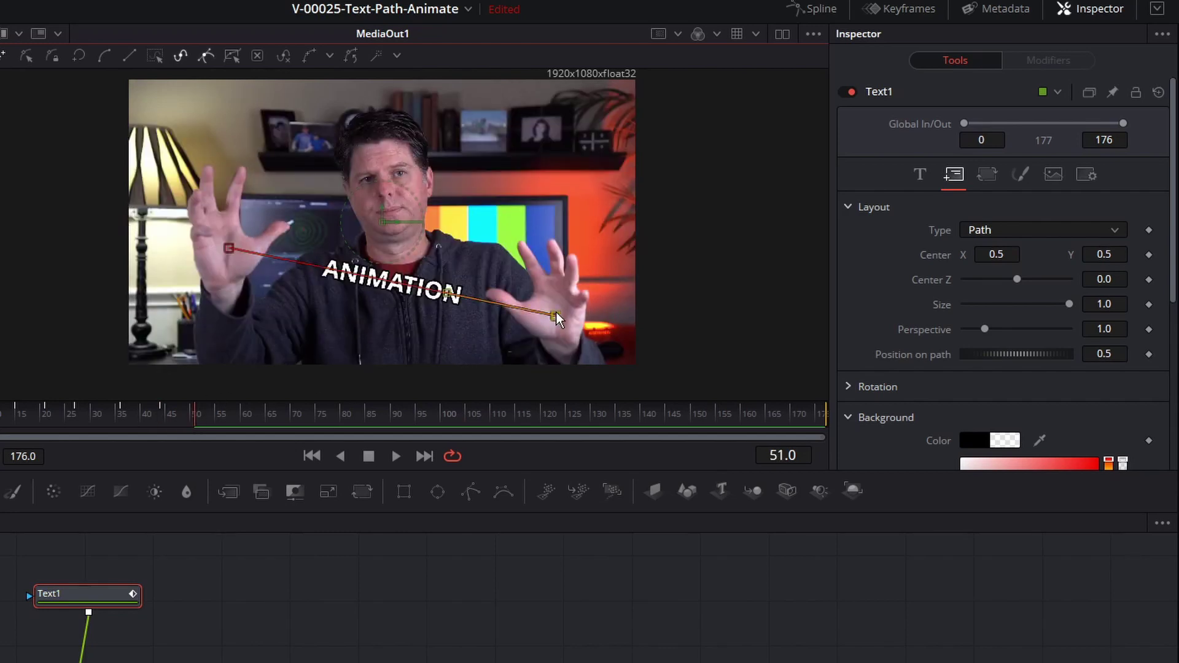
{"action": "left_click", "coordinate": [247, 418]}
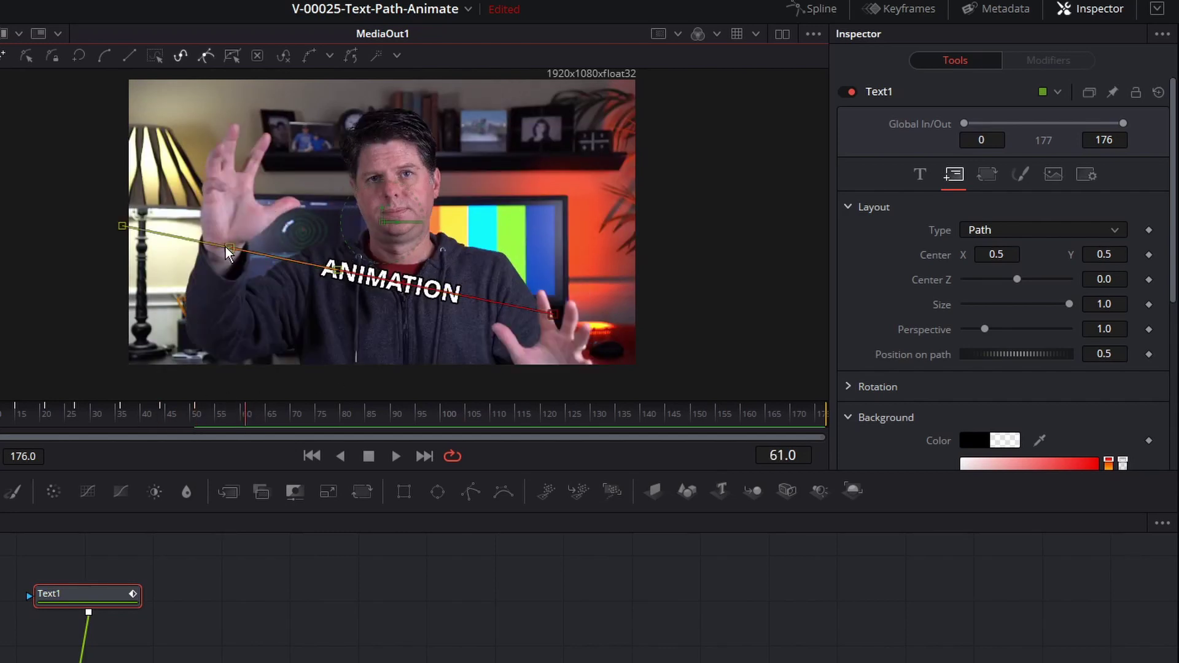
{"action": "key", "text": "space"}
{"action": "left_click", "coordinate": [336, 418]}
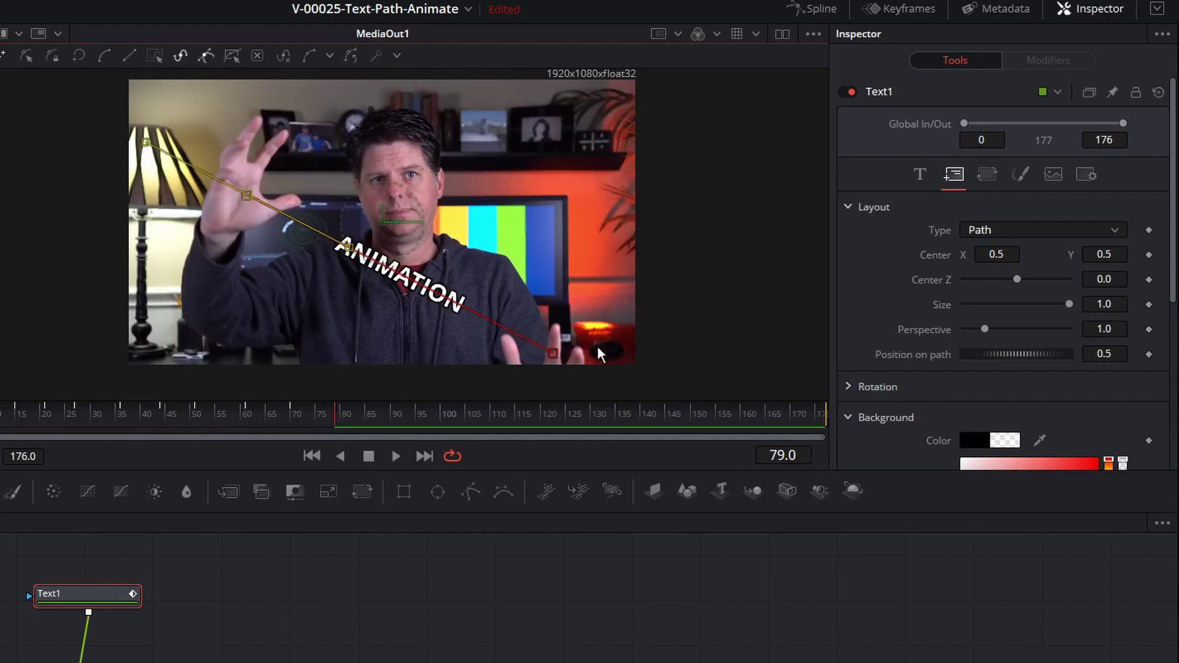
{"action": "key", "text": "space"}
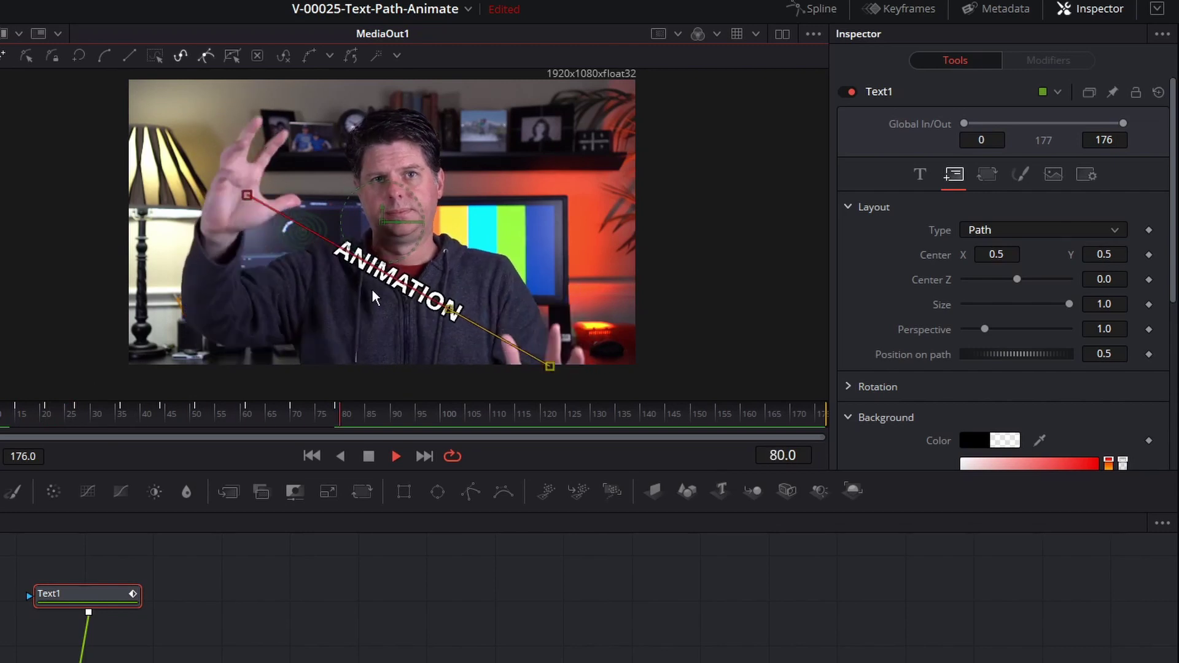
{"action": "key", "text": "space"}
{"action": "left_click_drag", "start_coordinate": [342, 414], "coordinate": [365, 410]}
Readjust the path end point near the right hand around frames 85–98, checking several frames
{"action": "left_click_drag", "start_coordinate": [551, 371], "coordinate": [547, 377]}
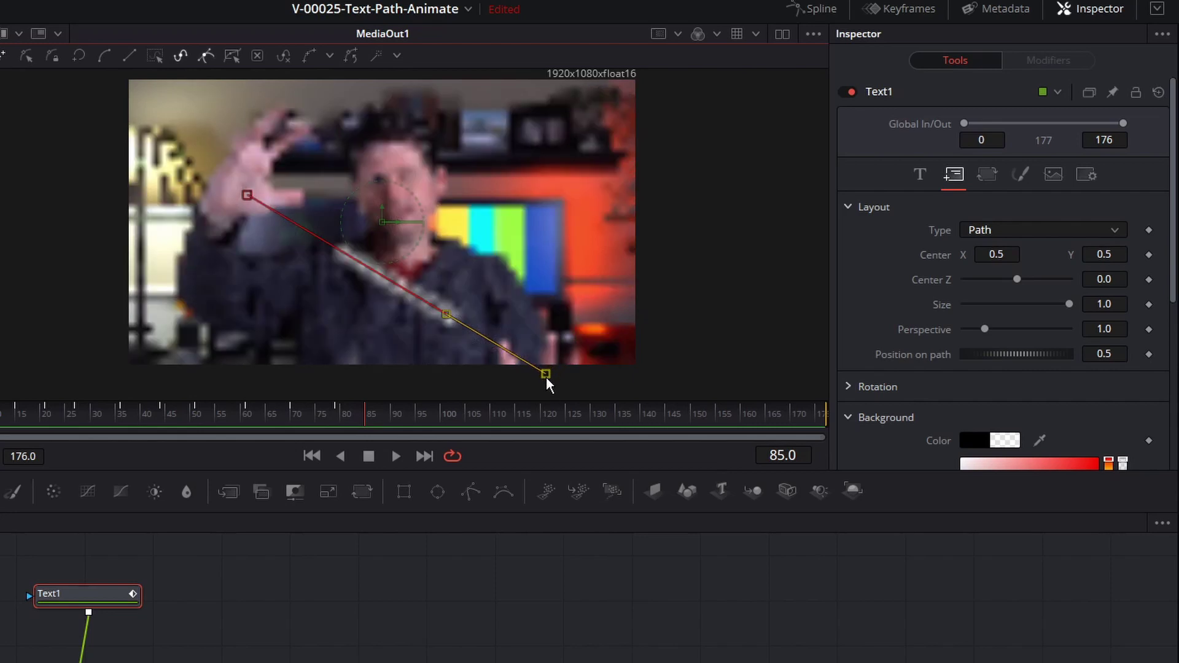
{"action": "left_click", "coordinate": [399, 416]}
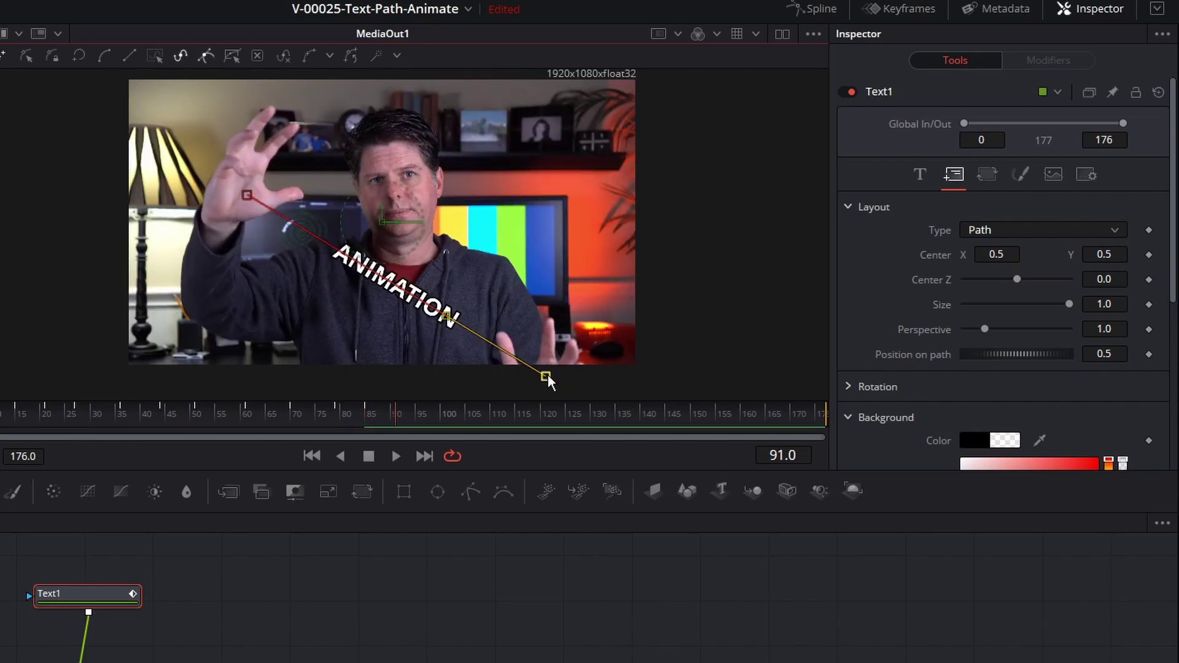
{"action": "left_click", "coordinate": [432, 412]}
{"action": "left_click_drag", "start_coordinate": [545, 376], "coordinate": [543, 321]}
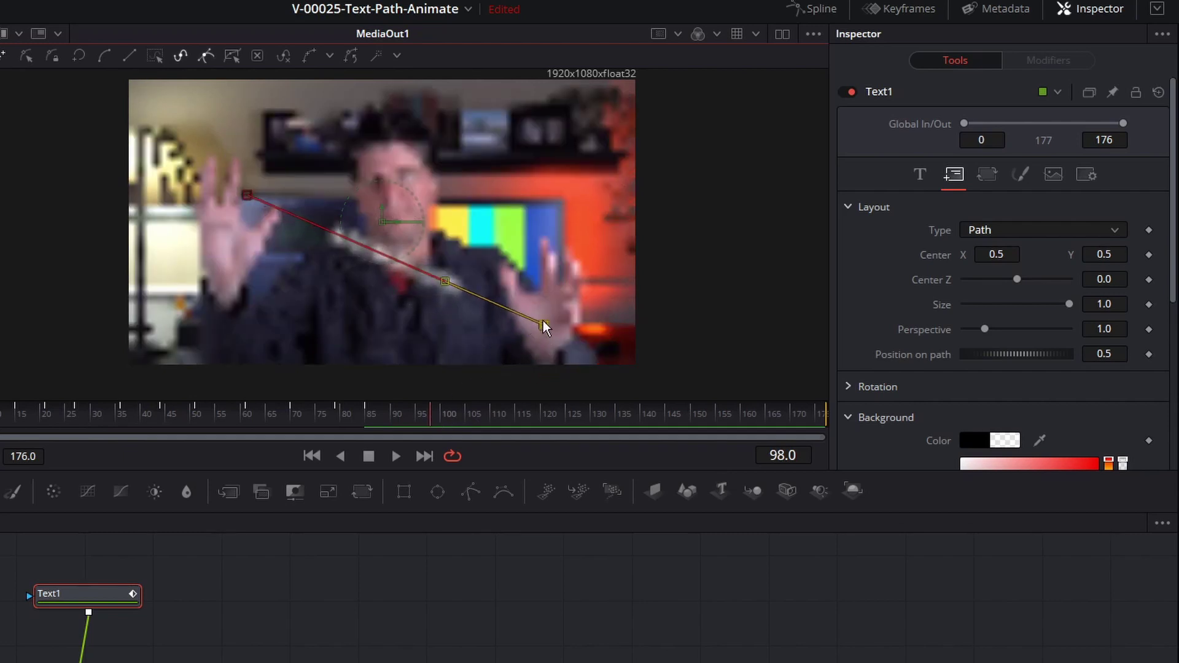
{"action": "left_click", "coordinate": [321, 413]}
{"action": "left_click", "coordinate": [371, 414]}
{"action": "left_click", "coordinate": [392, 413]}
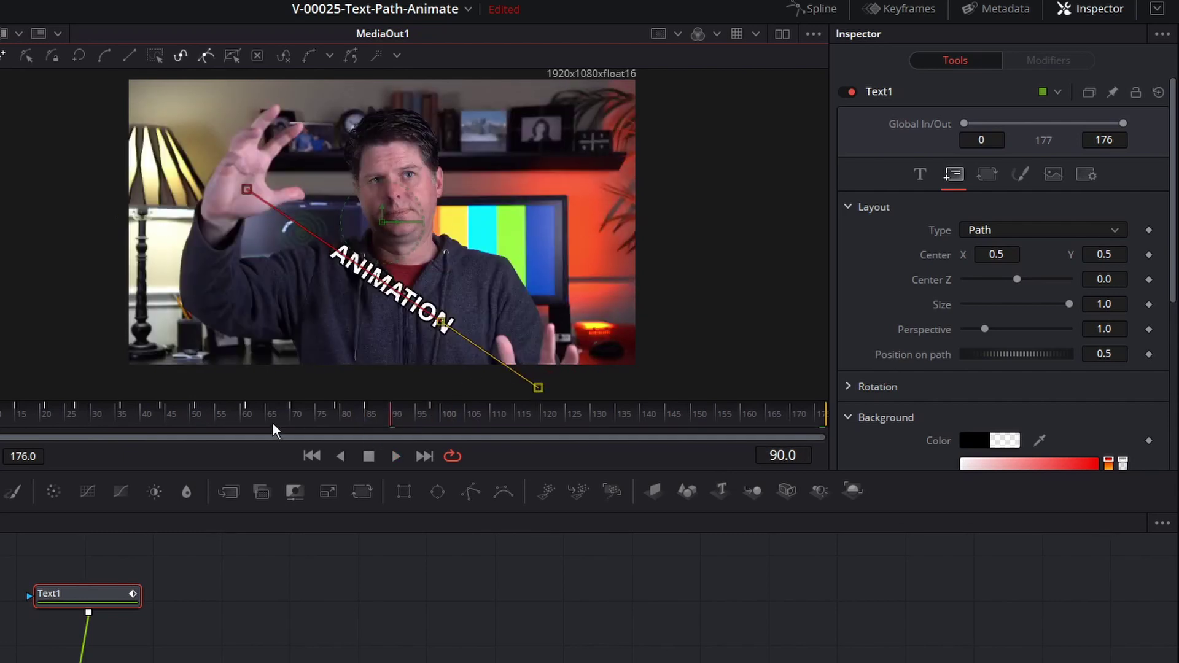
{"action": "left_click", "coordinate": [56, 416]}
{"action": "left_click_drag", "start_coordinate": [59, 423], "coordinate": [1, 417]}
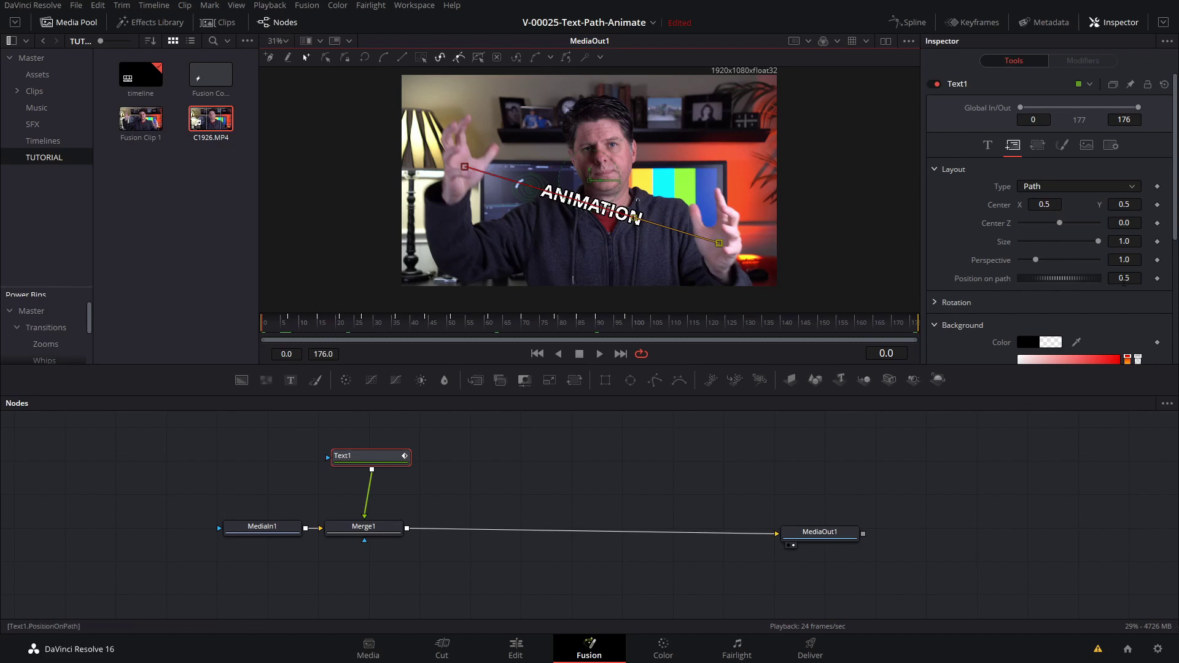
Keyframe Position on path at 0.188 on frame 0 and 0.804 on frame 10
{"action": "left_click_drag", "start_coordinate": [1084, 280], "coordinate": [1056, 275]}
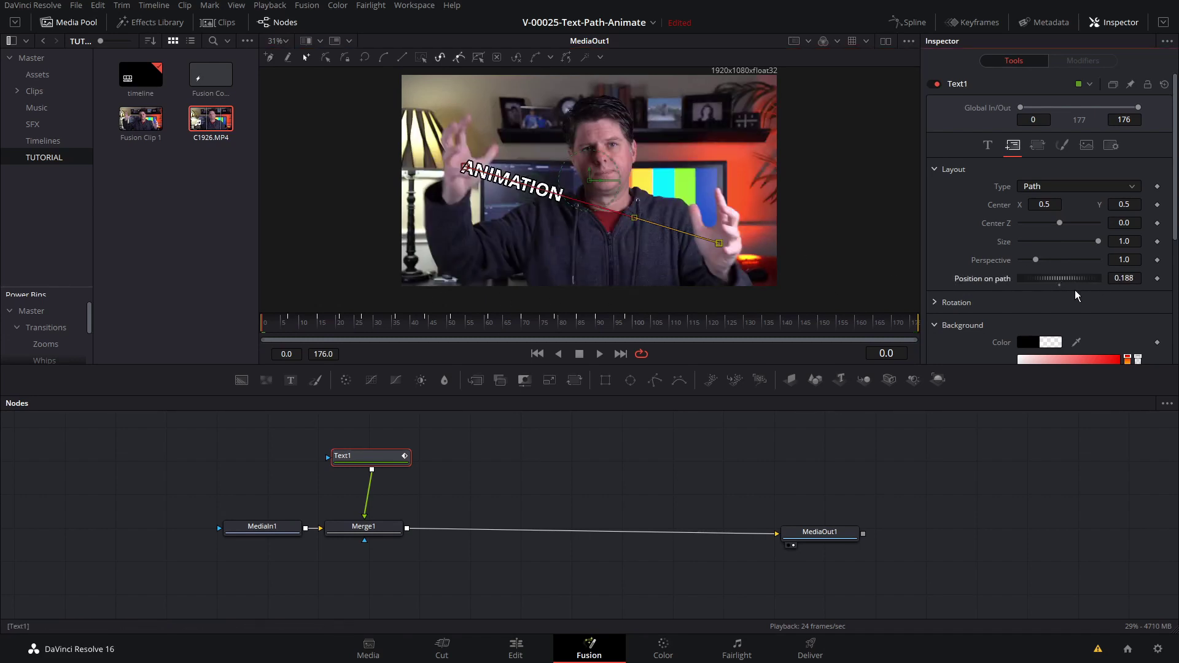
{"action": "left_click", "coordinate": [1158, 279]}
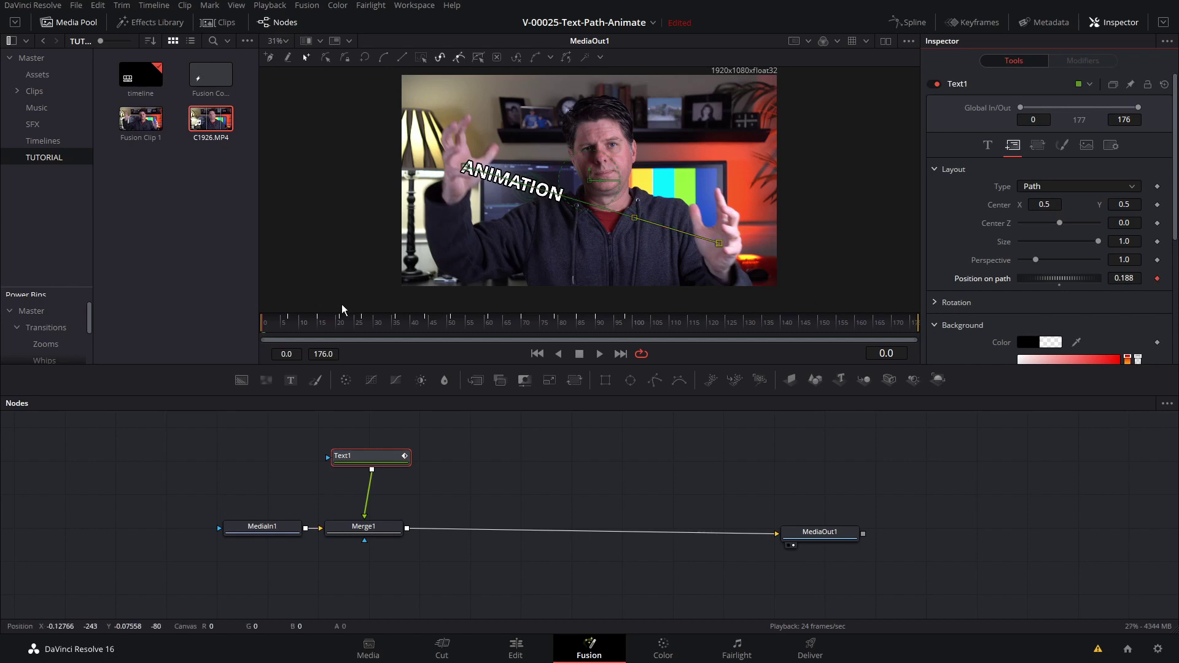
{"action": "left_click", "coordinate": [299, 329]}
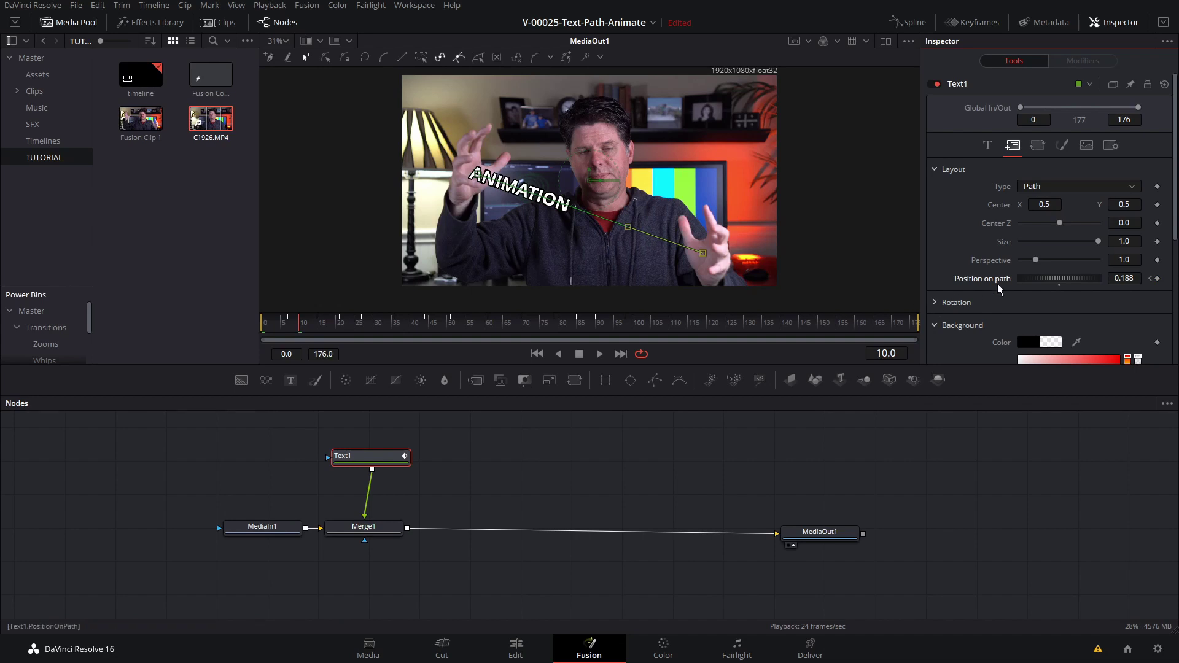
{"action": "left_click_drag", "start_coordinate": [1037, 283], "coordinate": [1088, 282]}
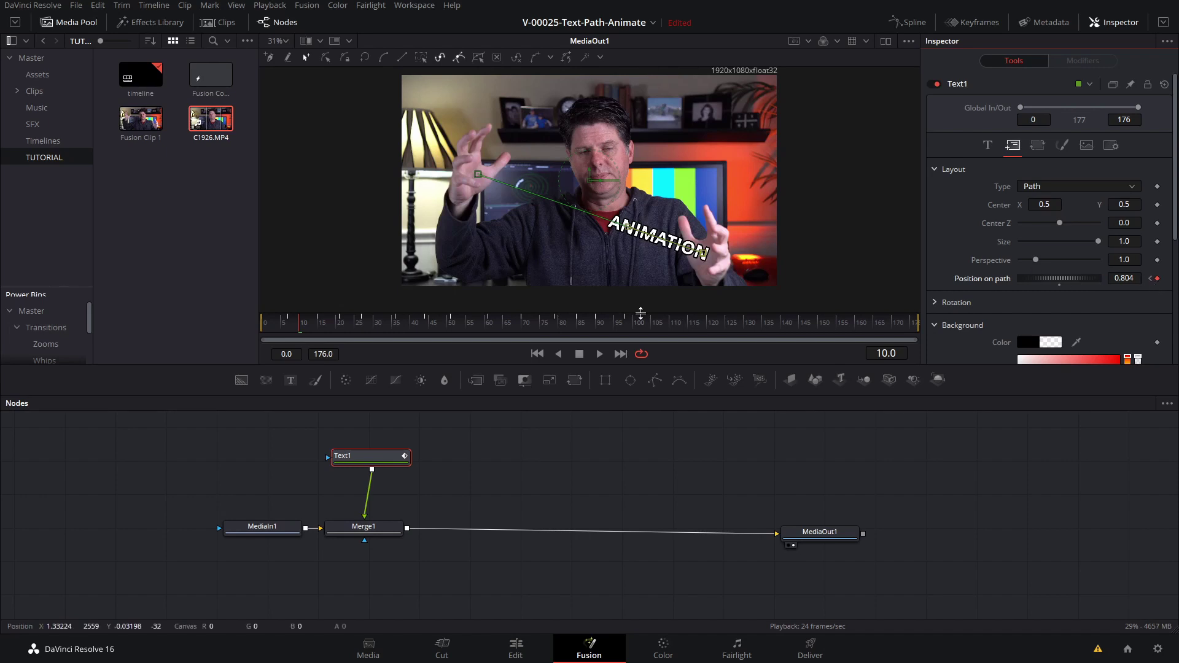
{"action": "left_click_drag", "start_coordinate": [278, 325], "coordinate": [246, 327]}
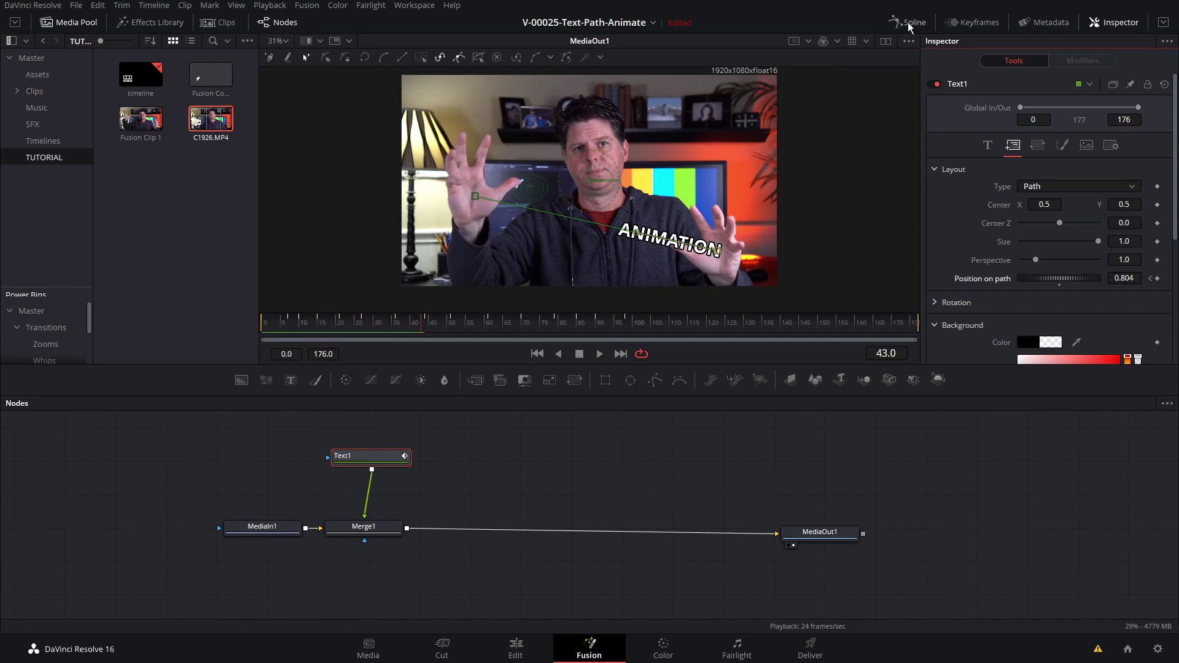
Show ANIMATION's Position on path curve in the Spline editor, widened and fitted to view
{"action": "left_click", "coordinate": [910, 26]}
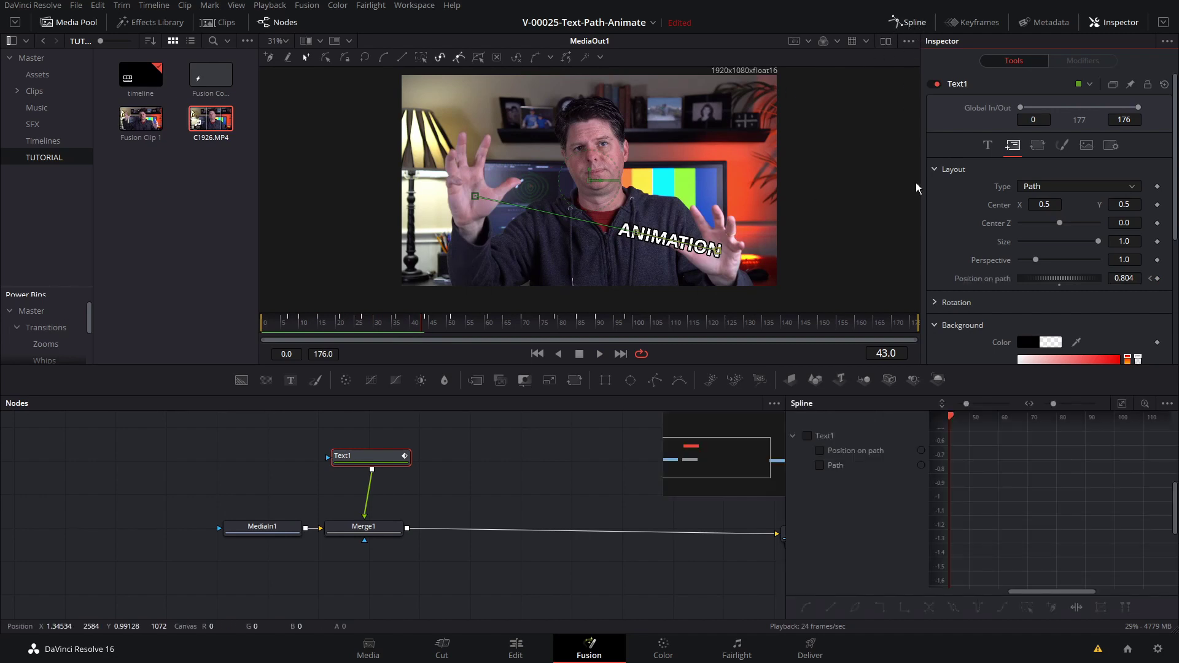
{"action": "left_click", "coordinate": [821, 452]}
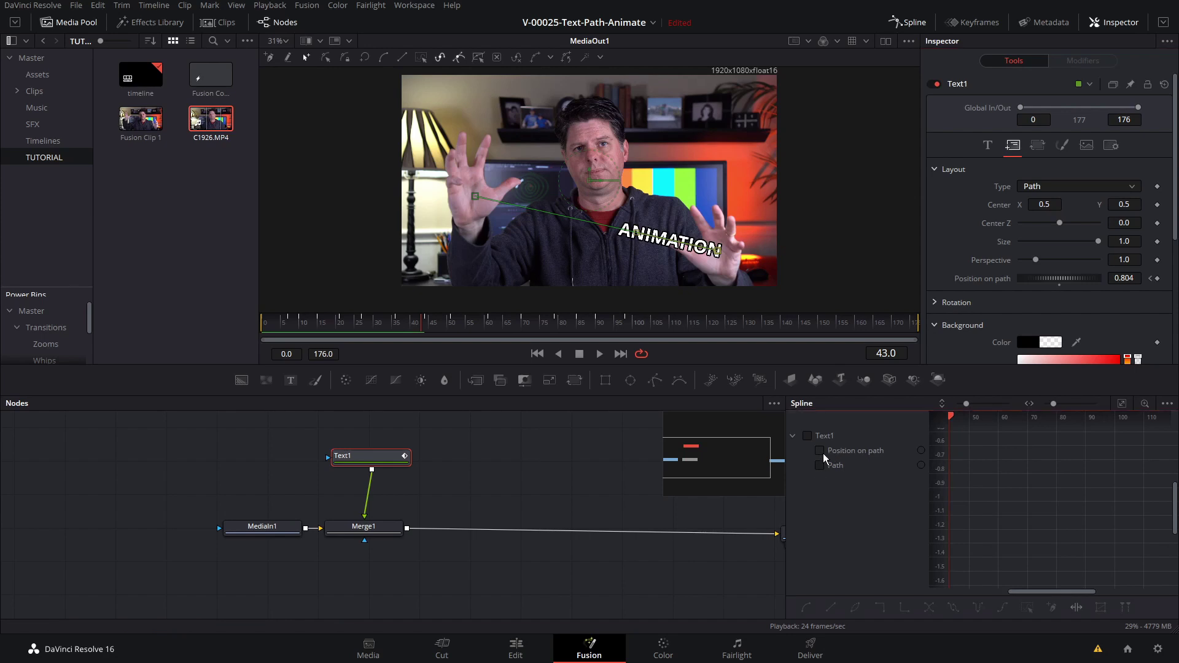
{"action": "left_click", "coordinate": [783, 458]}
{"action": "left_click_drag", "start_coordinate": [785, 457], "coordinate": [594, 457]}
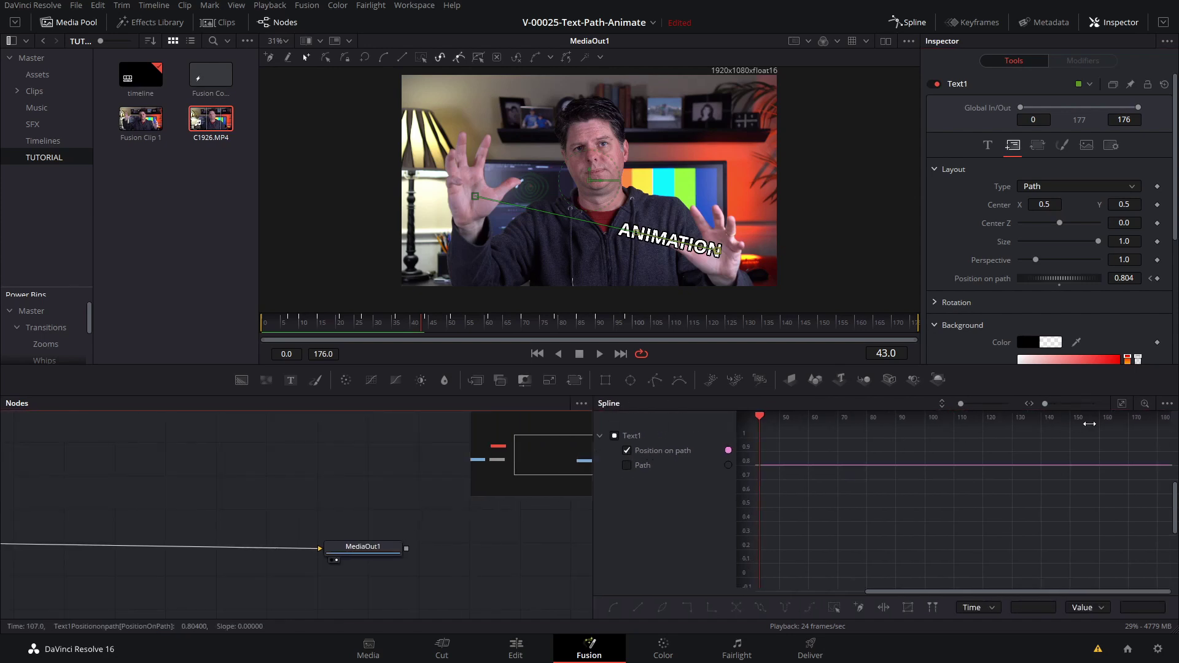
{"action": "left_click", "coordinate": [1122, 403]}
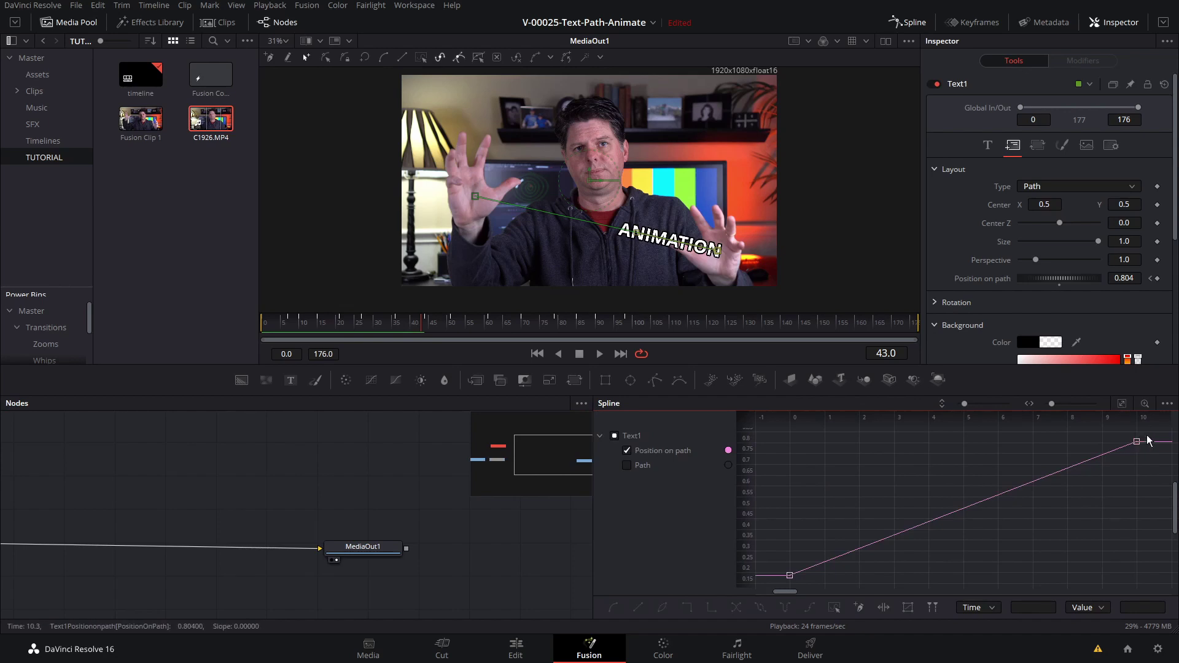
Select both Position on path keyframes, smooth them, and set the curve to PingPong
{"action": "left_click_drag", "start_coordinate": [1148, 440], "coordinate": [775, 597]}
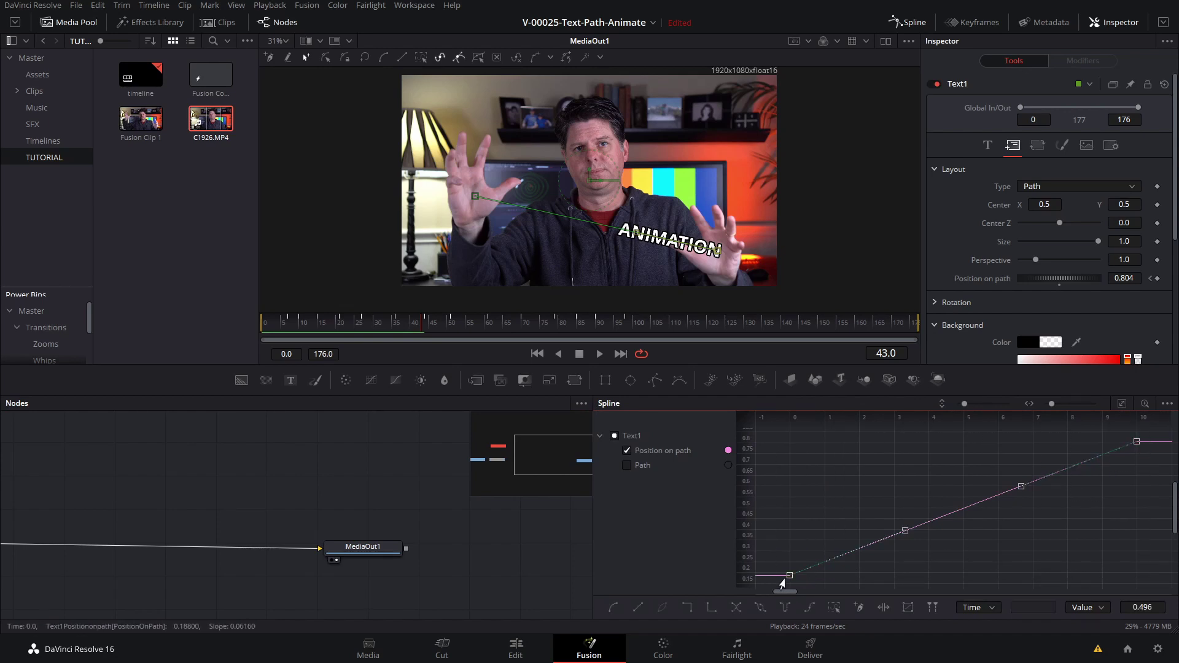
{"action": "left_click", "coordinate": [614, 608]}
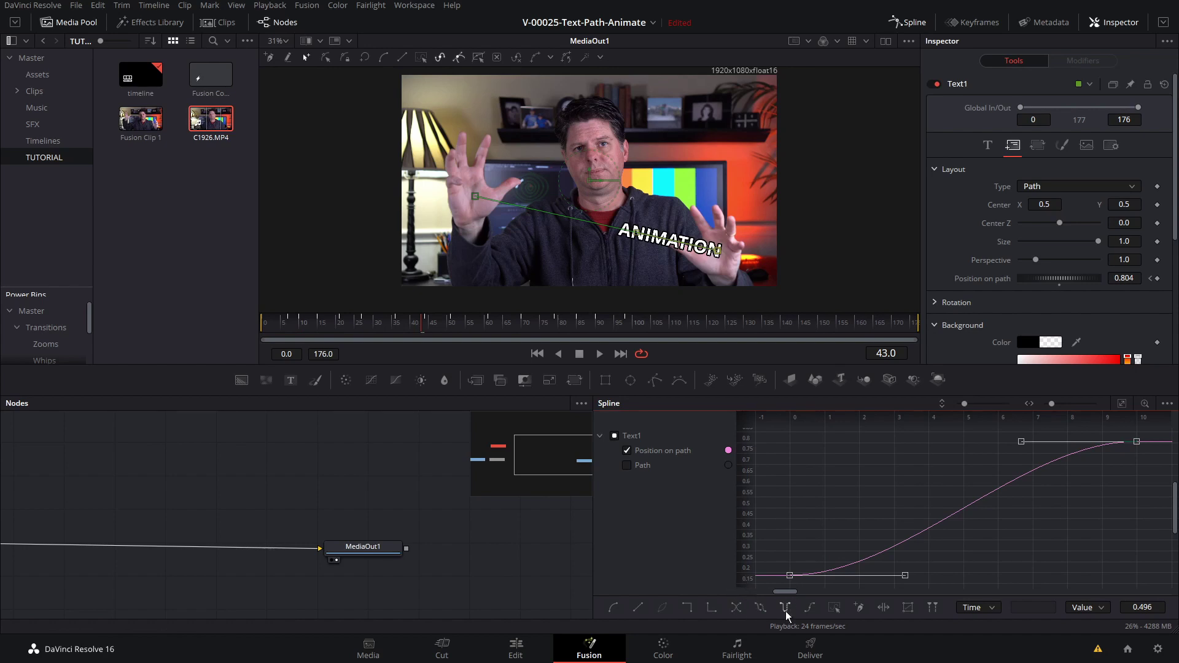
{"action": "left_click", "coordinate": [786, 610]}
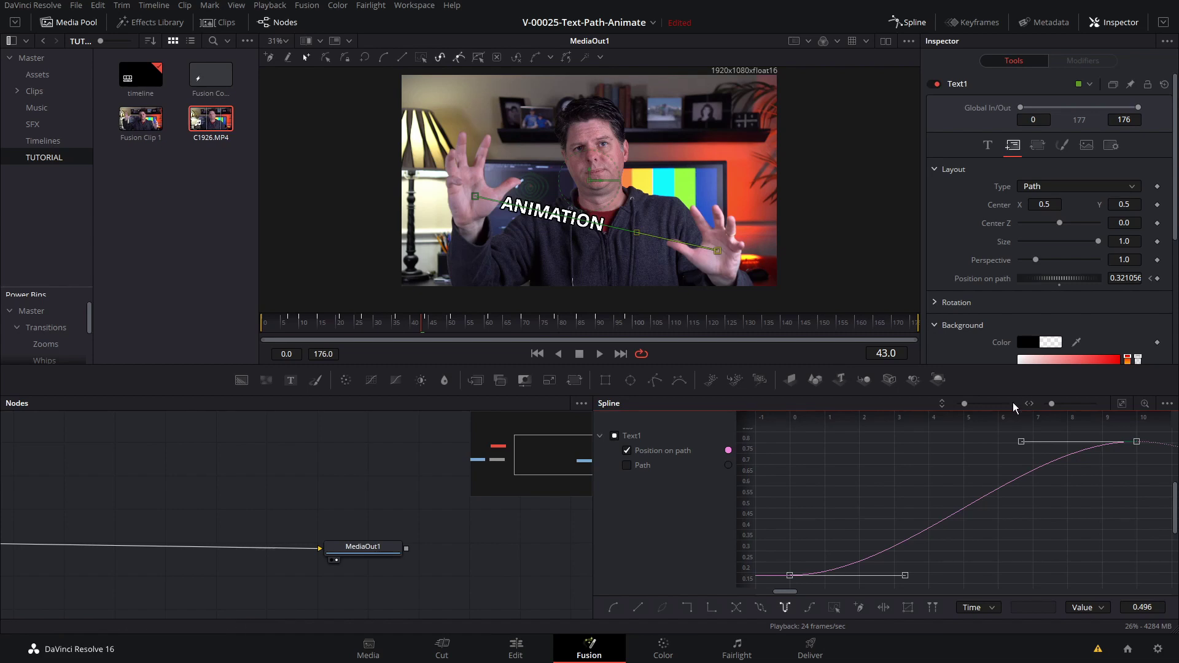
{"action": "scroll", "coordinate": [963, 462], "scroll_direction": "down", "scroll_amount": 5}
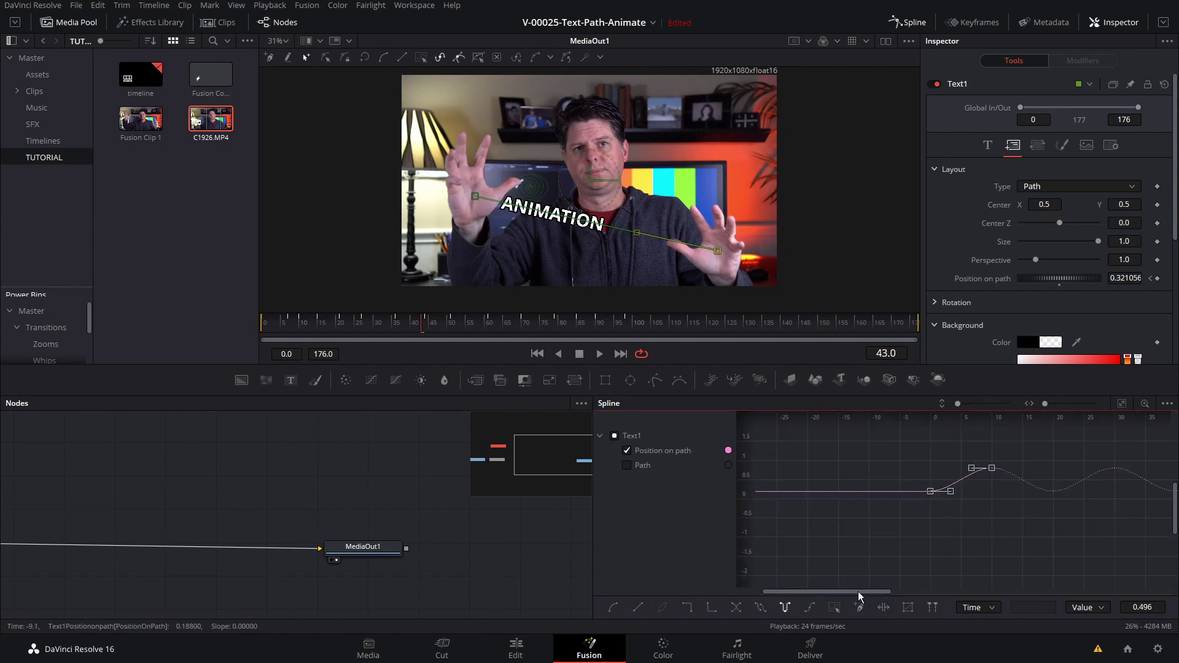
{"action": "mouse_move", "coordinate": [857, 592]}
{"action": "left_mouse_down"}
{"action": "mouse_move", "coordinate": [1034, 588]}
{"action": "mouse_move", "coordinate": [858, 588]}
{"action": "left_mouse_up"}
Play the comp from the start to preview the ping-pong text motion
{"action": "left_click", "coordinate": [271, 326]}
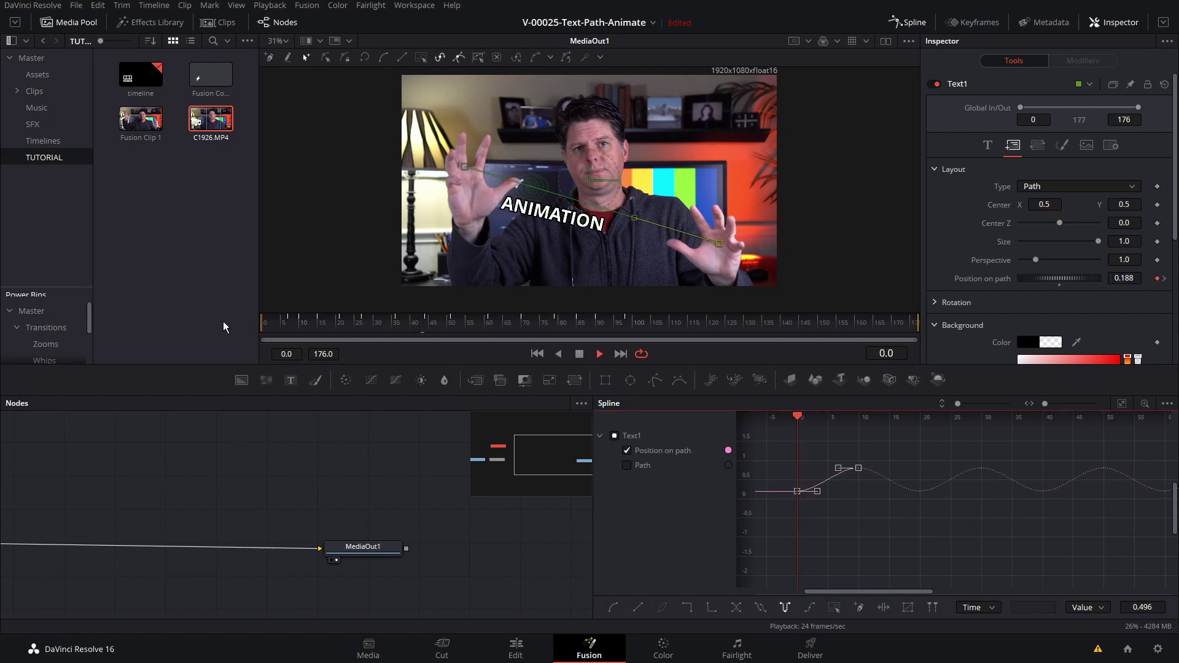
{"action": "key", "text": "space"}
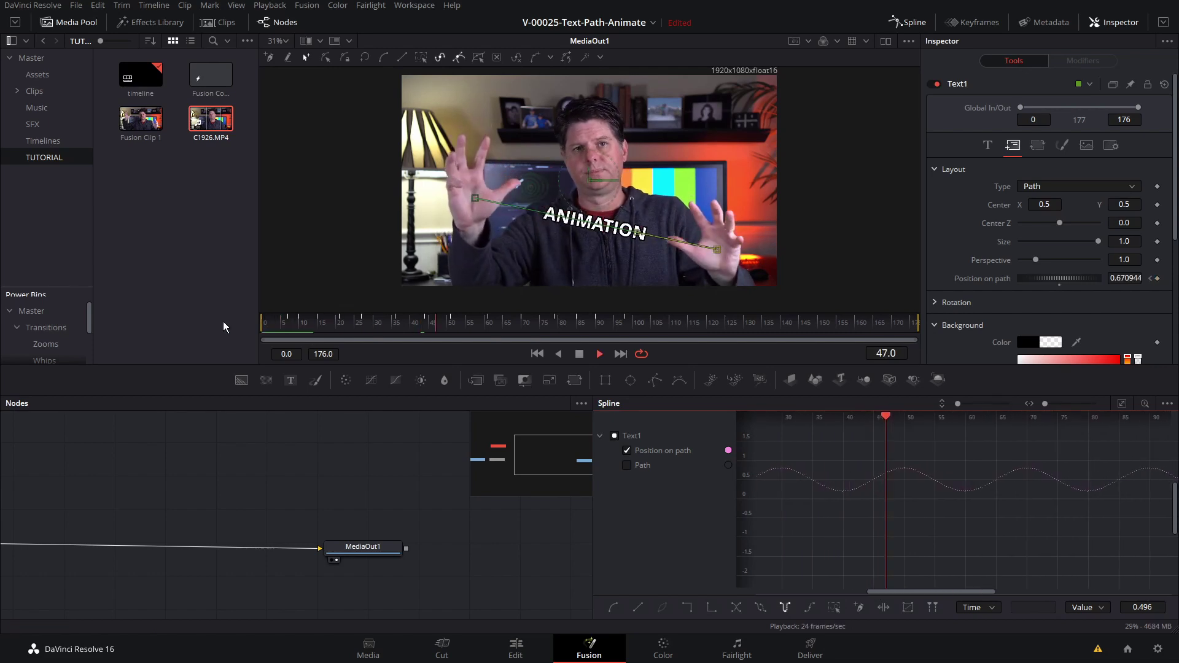
{"action": "key", "text": "space"}
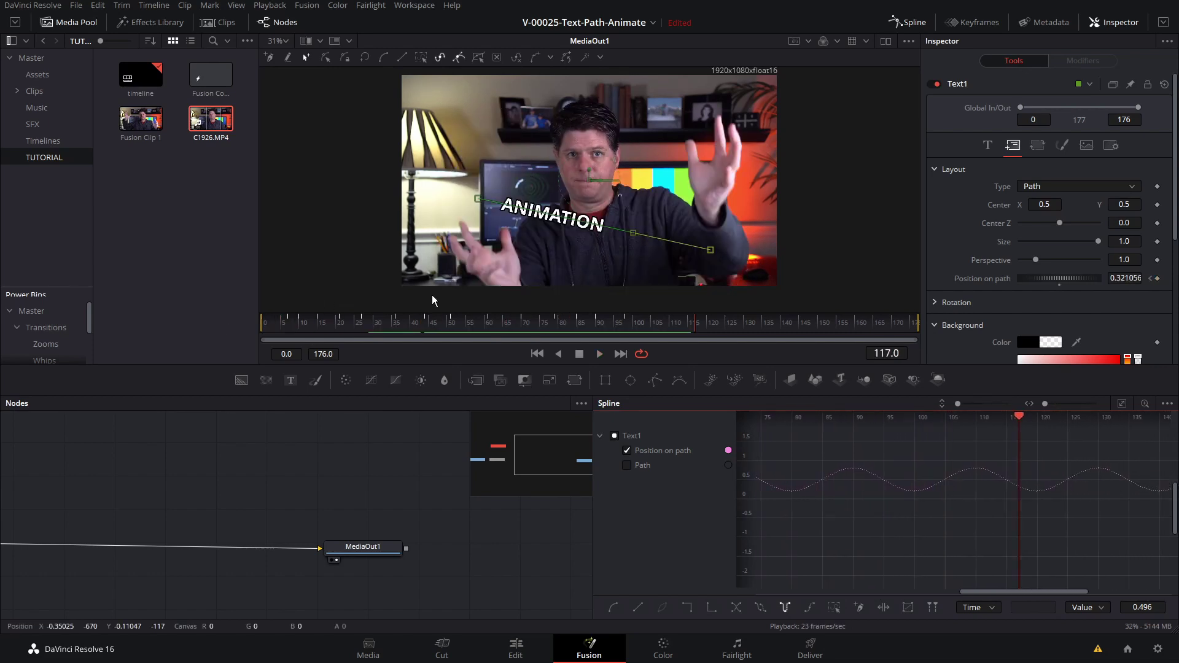
Drag Bézier handles on the path points, checking frames 7, 27, 36 and 44, to arc the path
{"action": "left_click", "coordinate": [288, 325]}
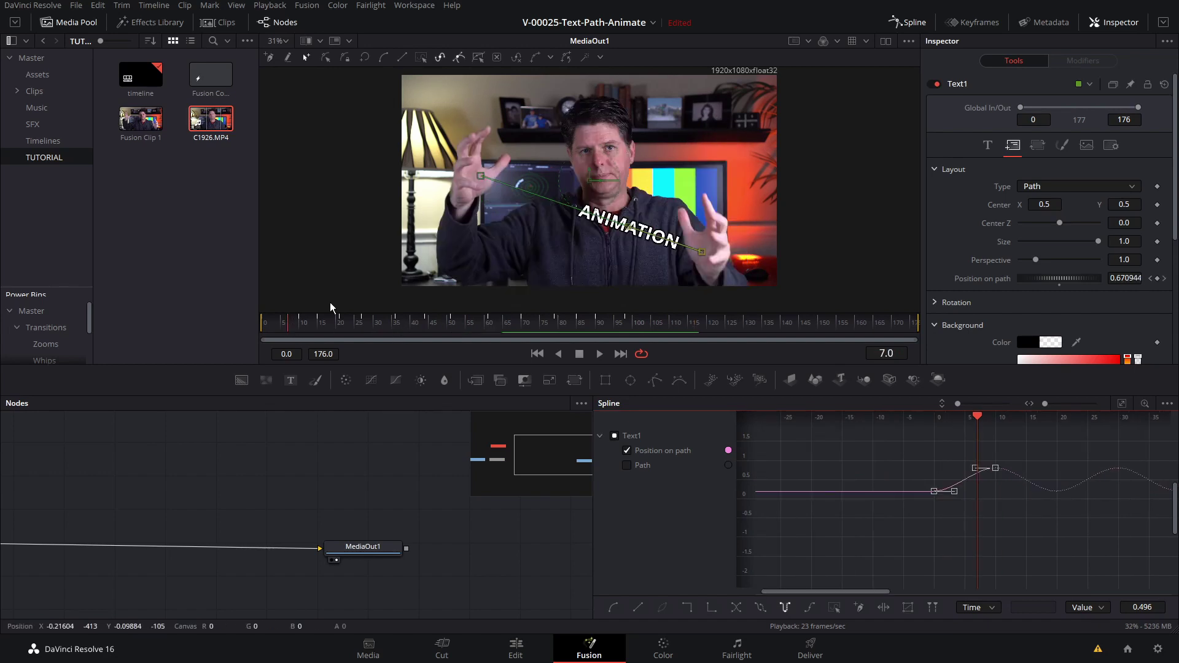
{"action": "left_click", "coordinate": [361, 325]}
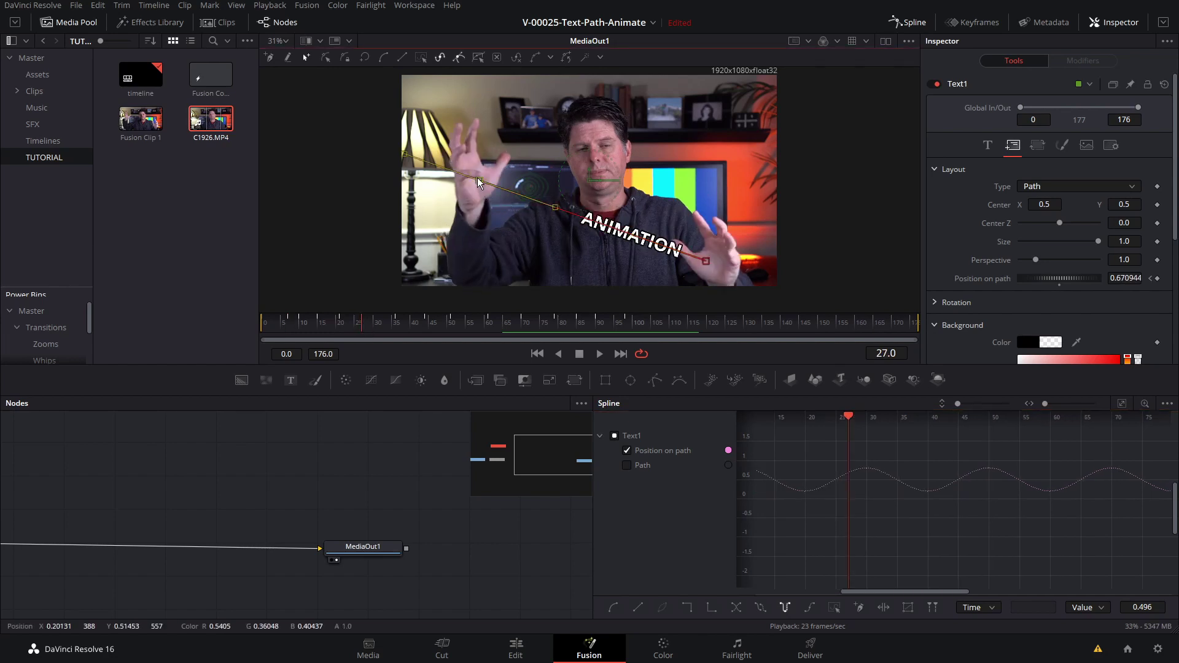
{"action": "left_click_drag", "start_coordinate": [478, 180], "coordinate": [563, 167]}
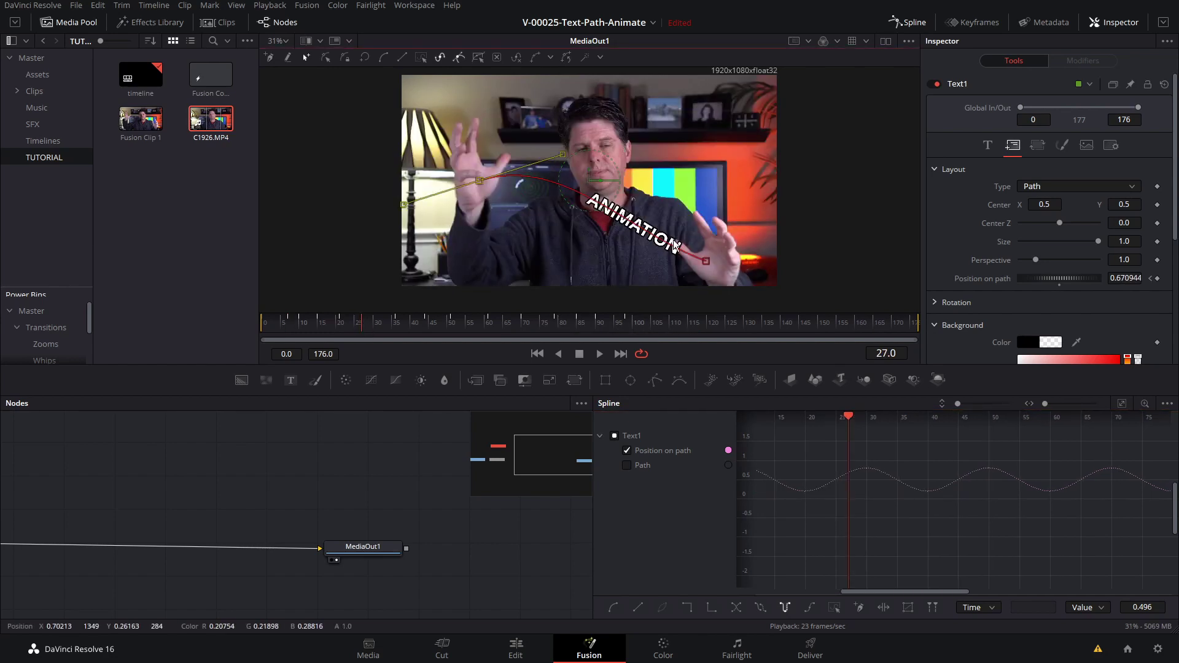
{"action": "left_click", "coordinate": [706, 261]}
{"action": "left_click_drag", "start_coordinate": [635, 240], "coordinate": [569, 265]}
{"action": "left_click", "coordinate": [398, 328]}
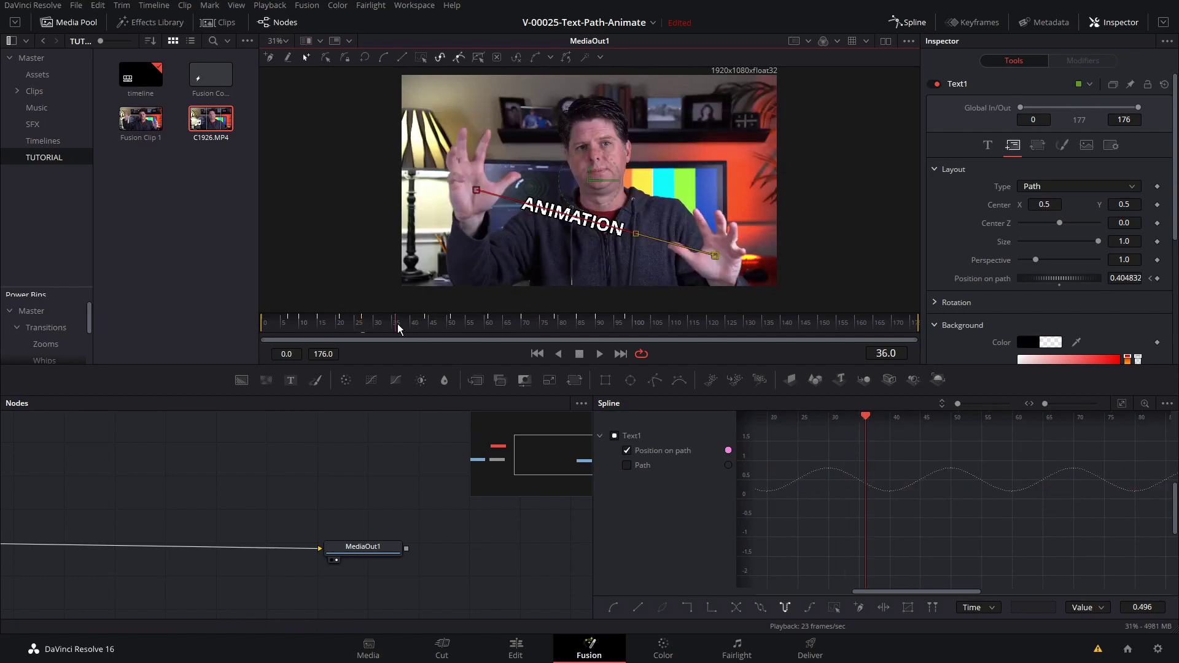
{"action": "left_click_drag", "start_coordinate": [394, 328], "coordinate": [426, 327]}
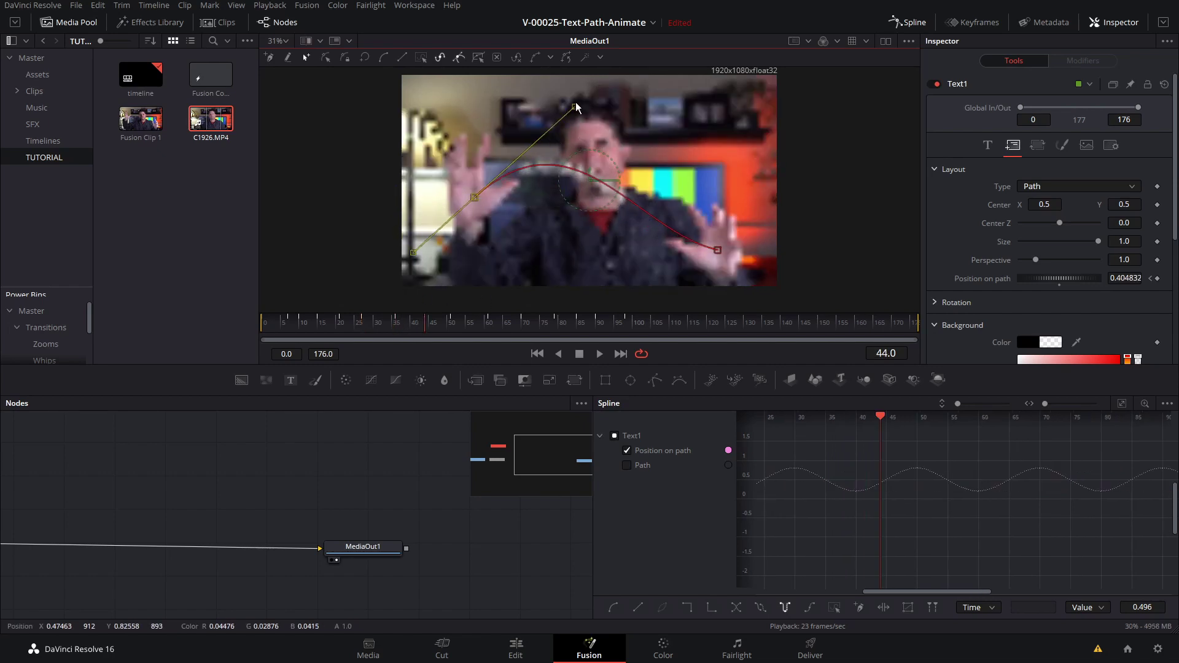
{"action": "left_click", "coordinate": [675, 250]}
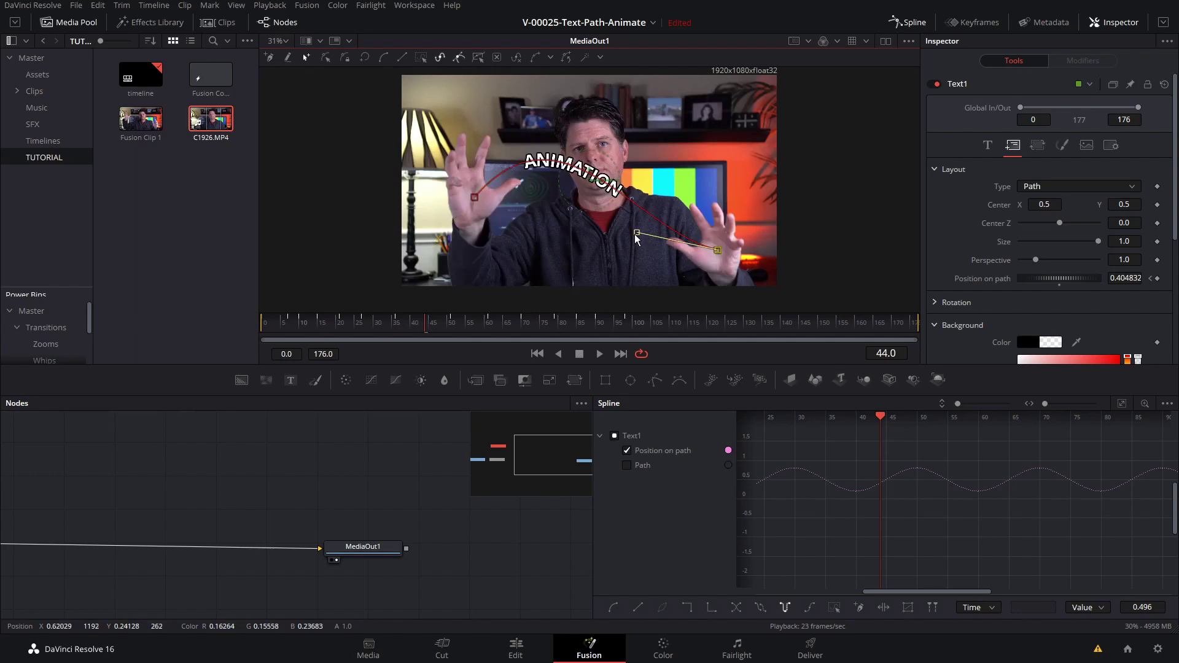